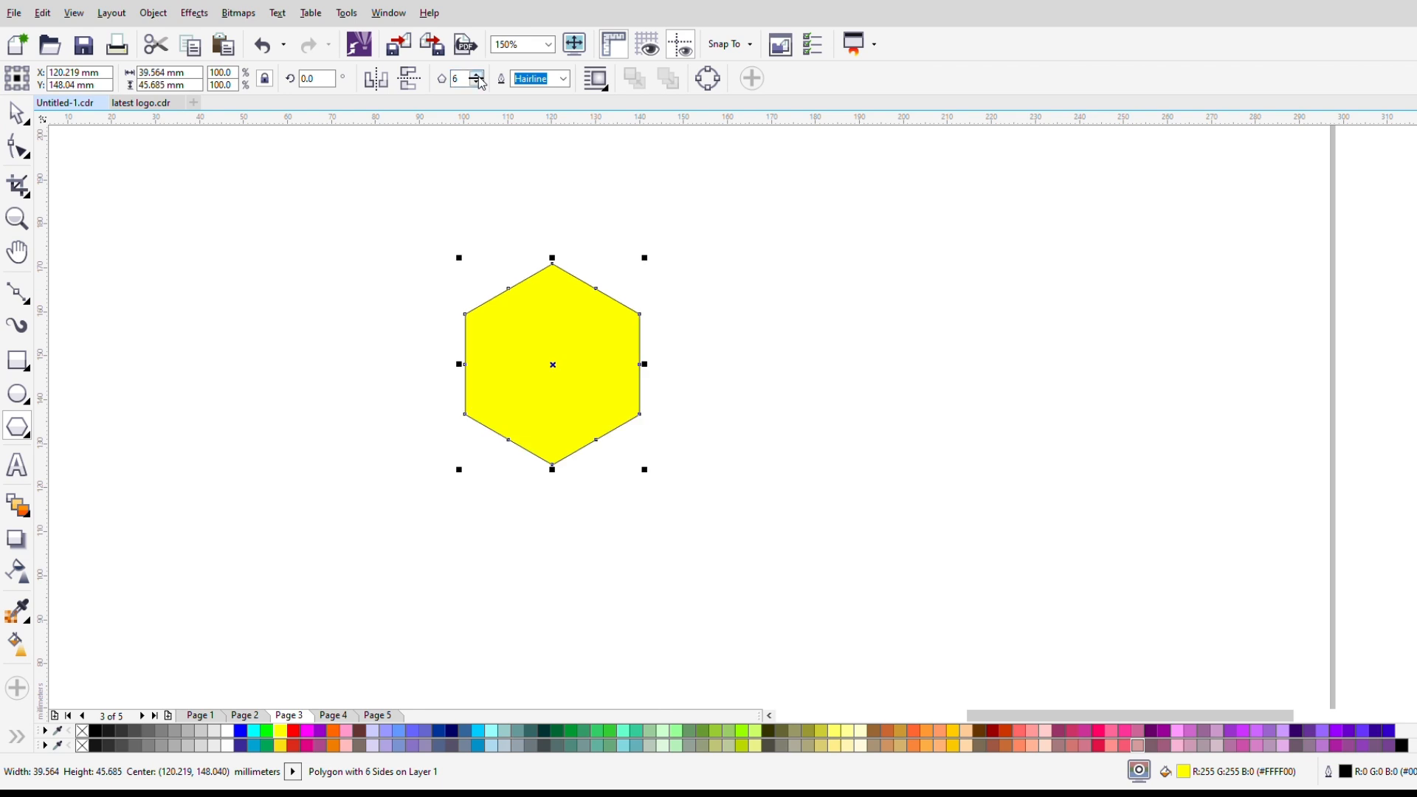
pyautogui.click(477, 75)
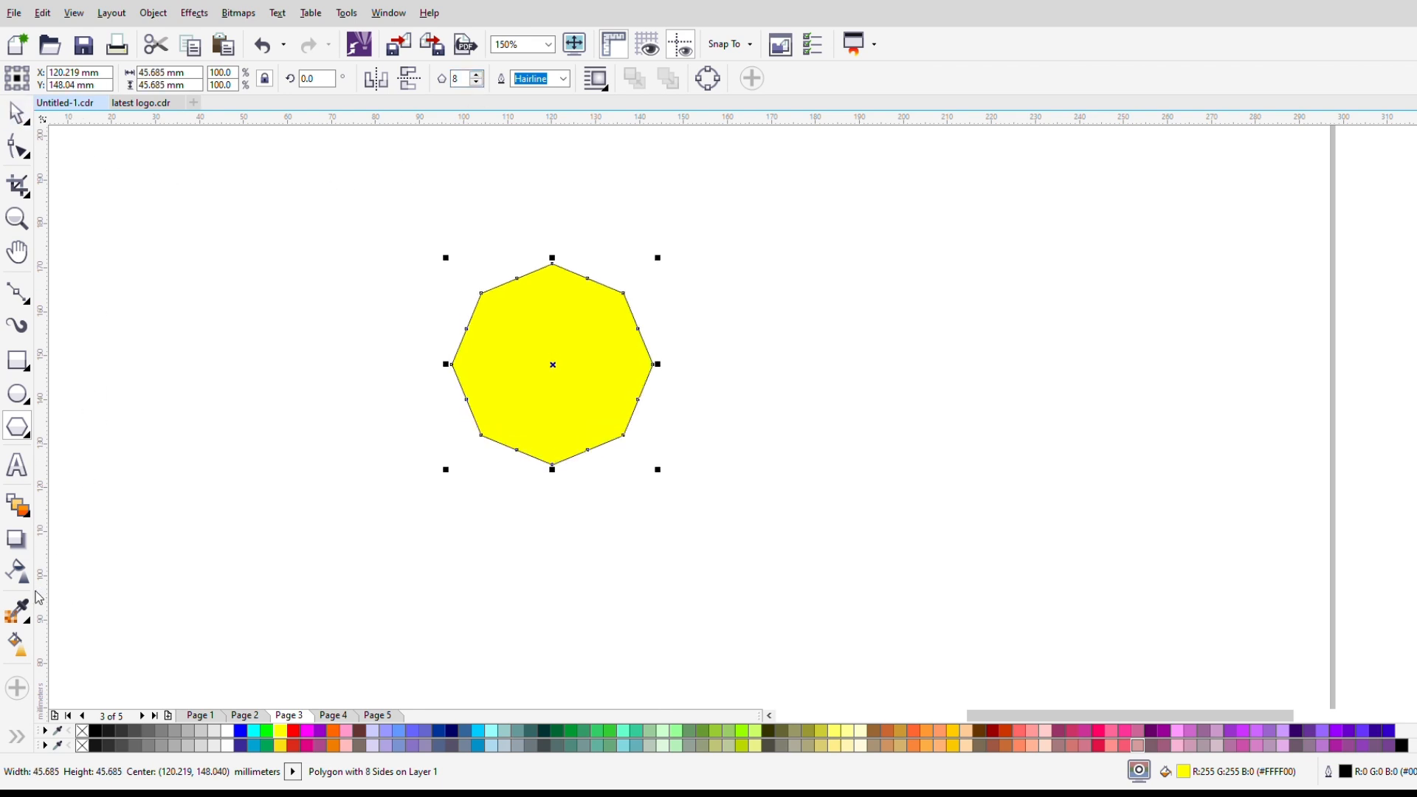
# Step: Set the yellow polygon's number of sides to 10 and switch to the Distort tool
pyautogui.doubleClick(478, 75)
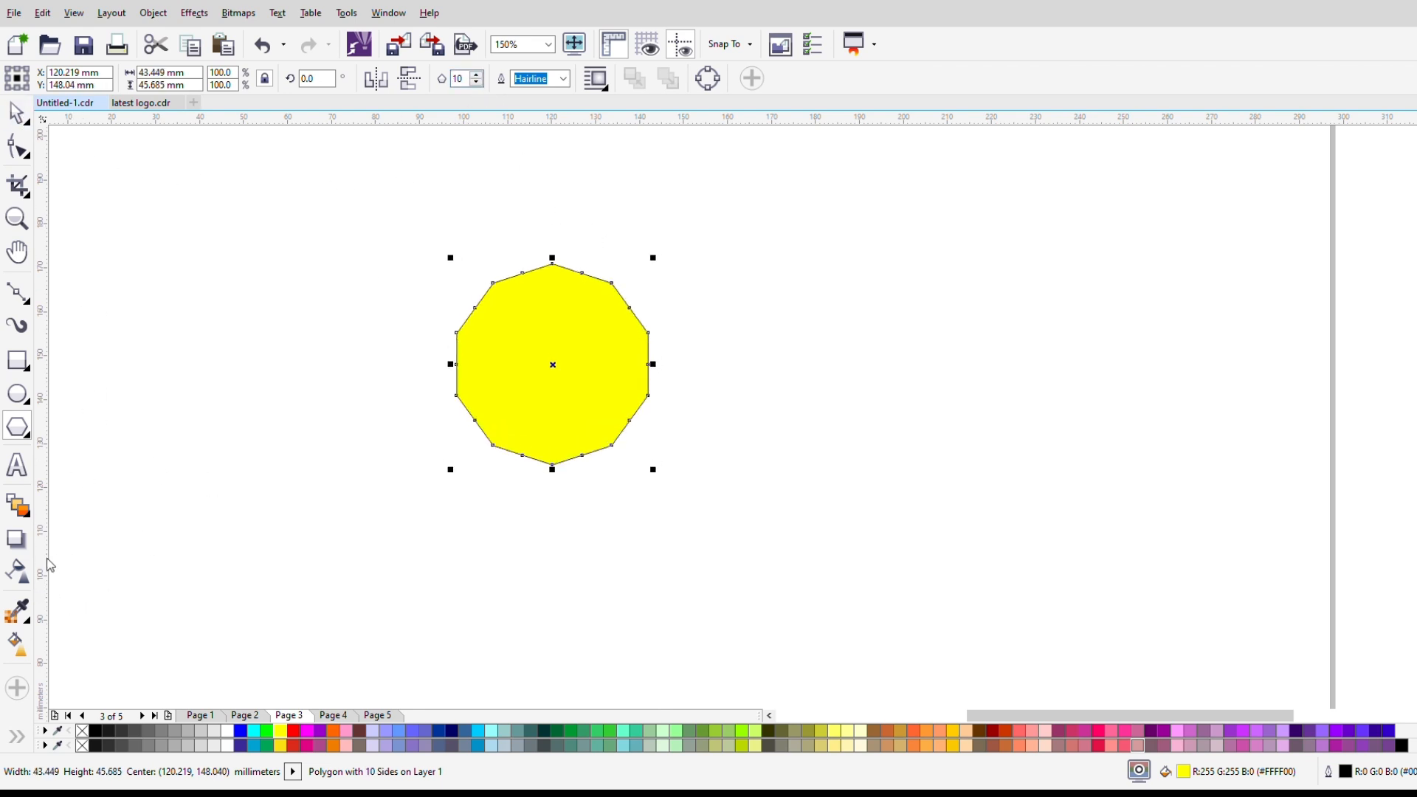
pyautogui.click(100, 573)
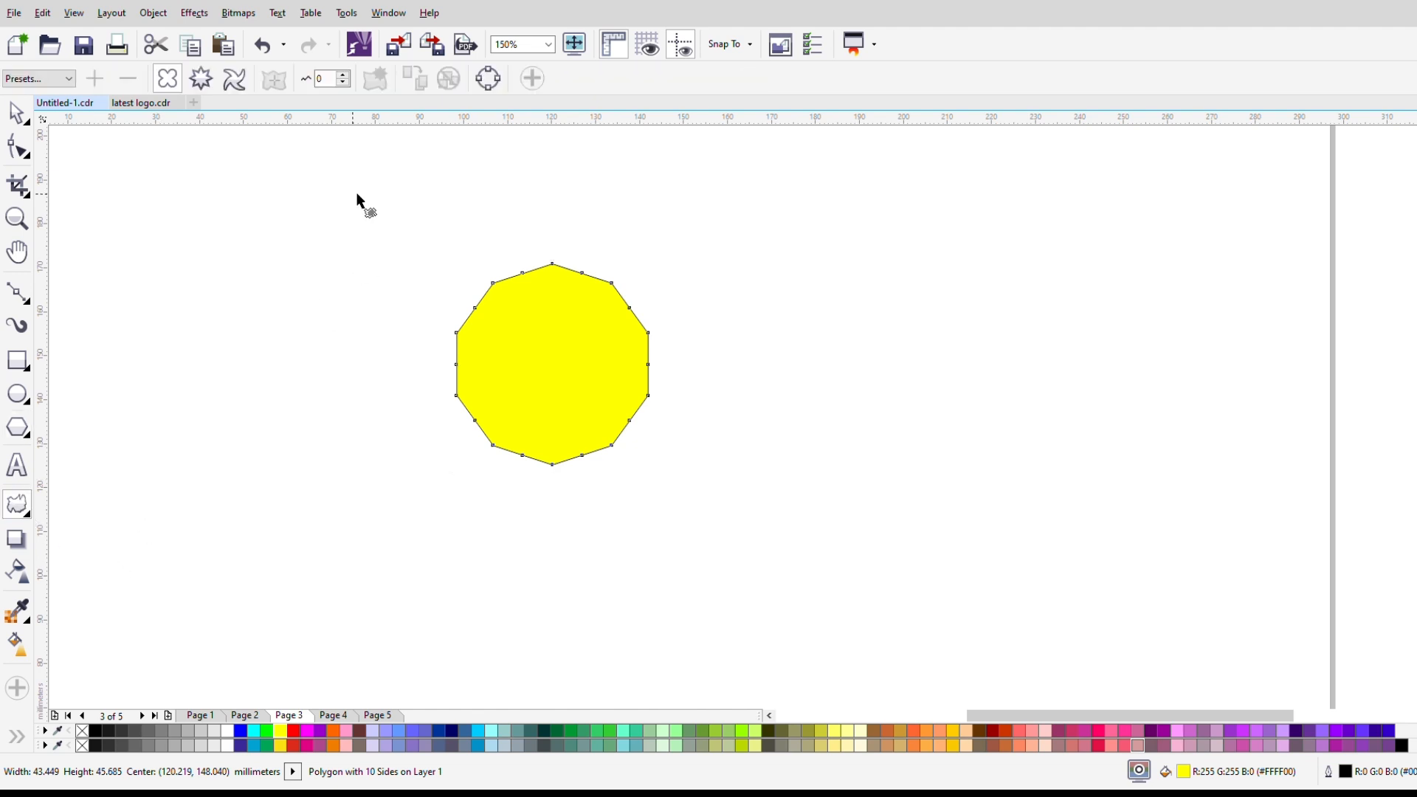
pyautogui.doubleClick(328, 79)
pyautogui.press('Return')
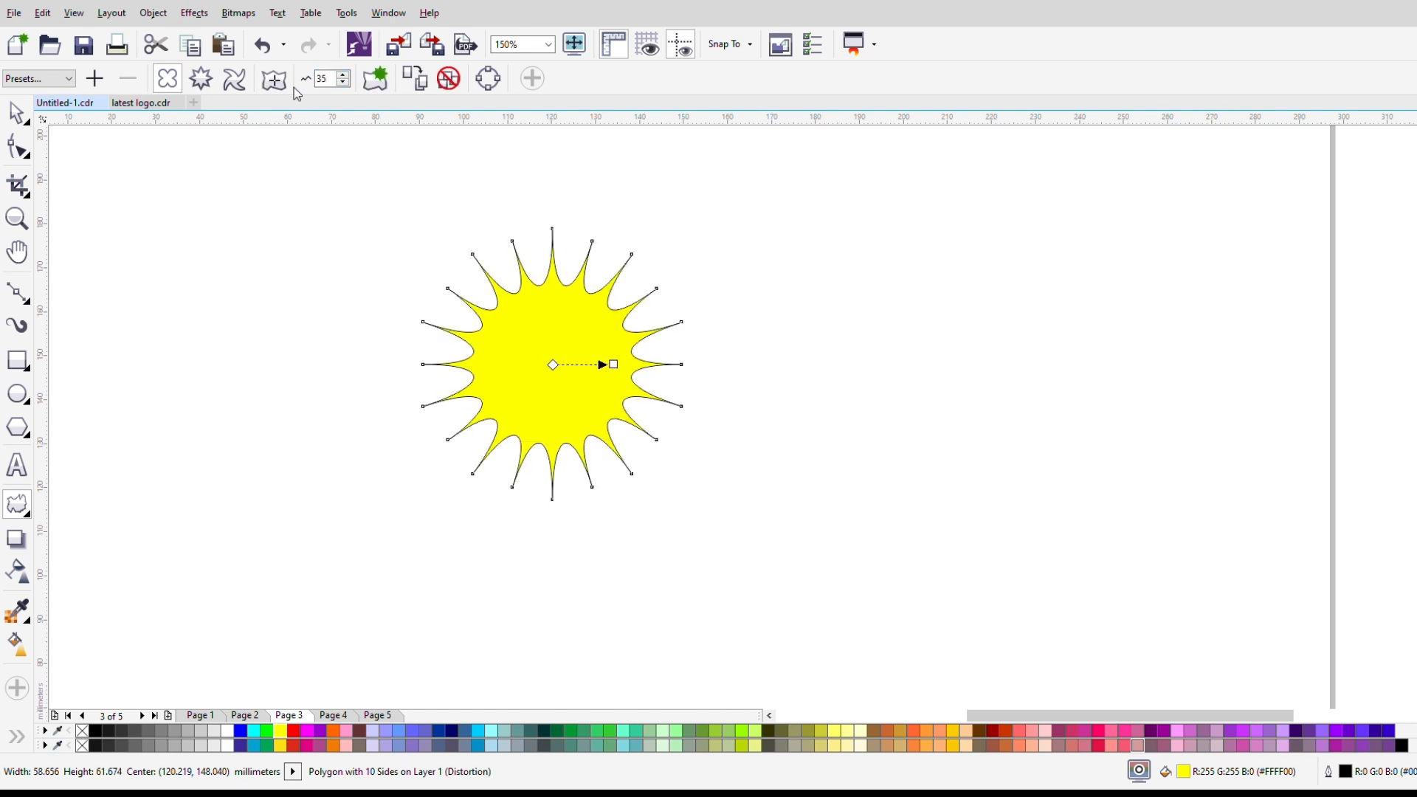
pyautogui.click(204, 85)
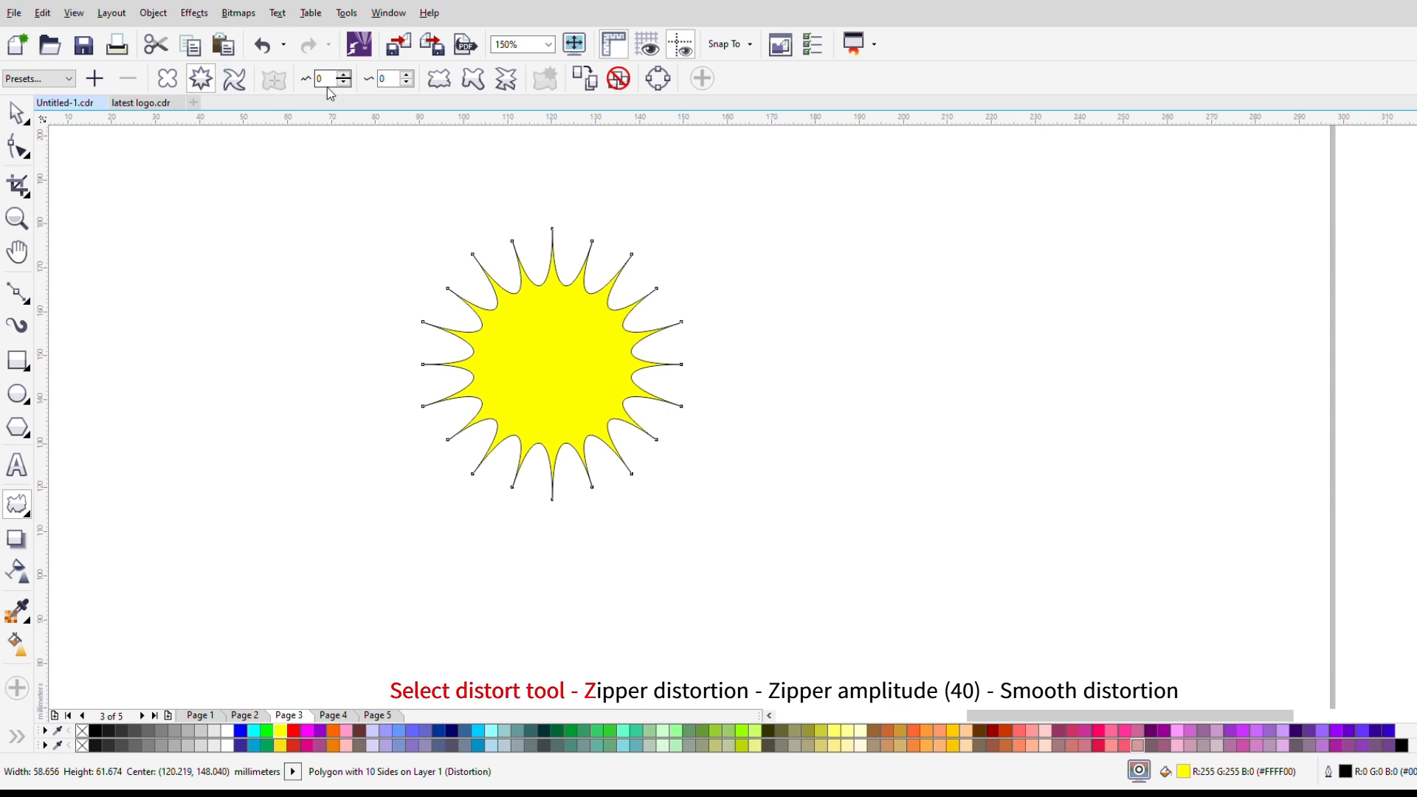
pyautogui.hotkey('ctrl', 'z')
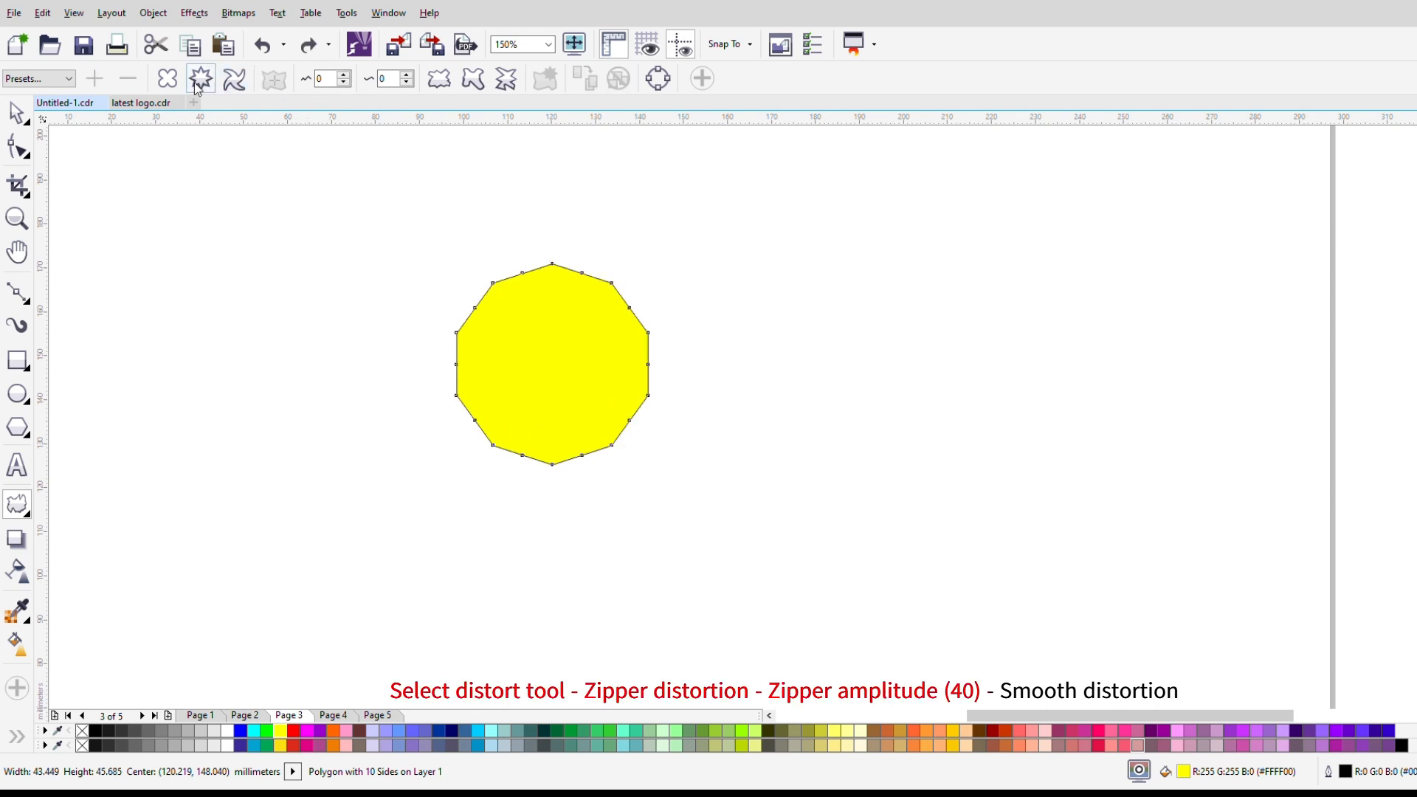
# Step: Apply a smooth Zipper distortion with an amplitude of 39 to the ten-sided polygon and shift the distortion slightly off centre
pyautogui.moveTo(327, 80); pyautogui.dragTo(302, 87)
pyautogui.write('25')
pyautogui.press('Return')
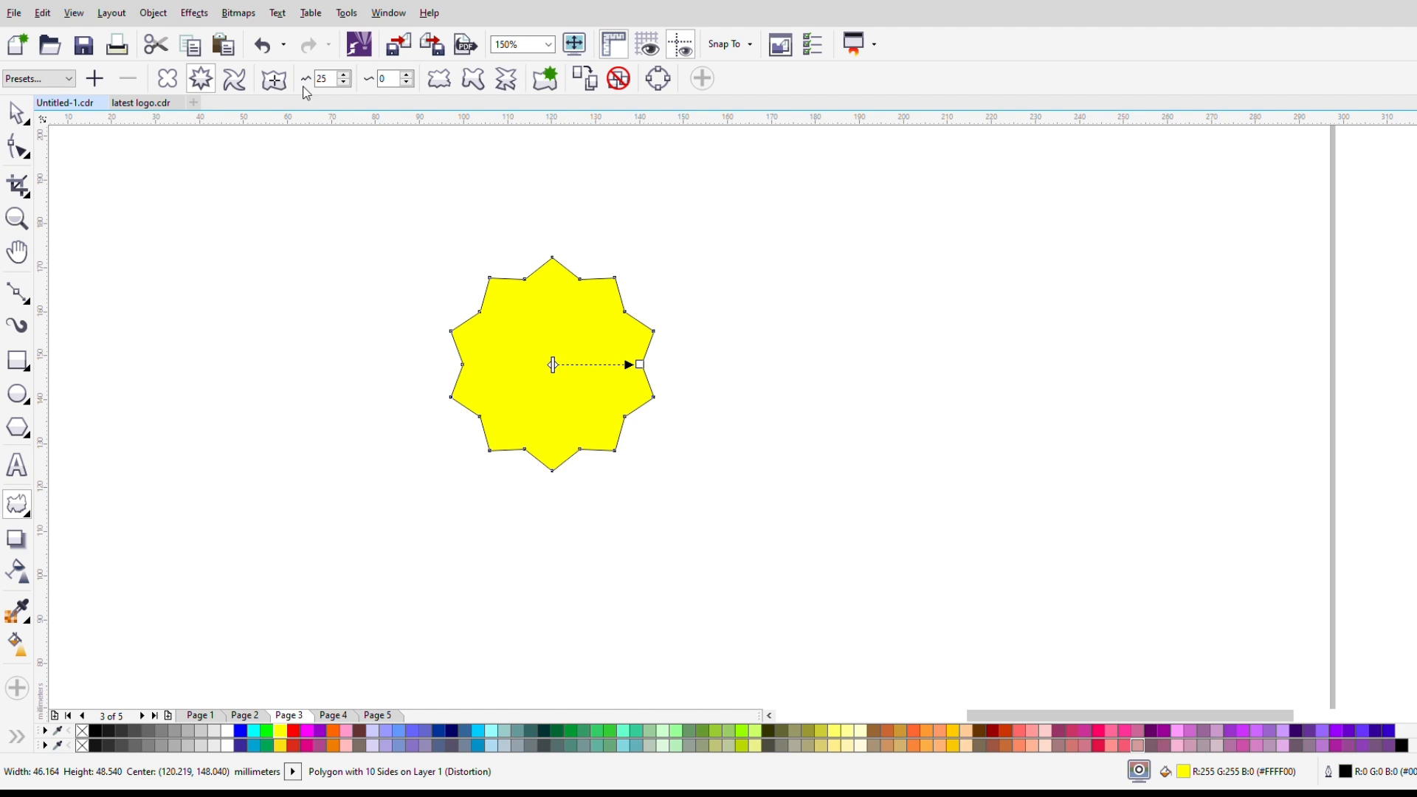
pyautogui.click(475, 82)
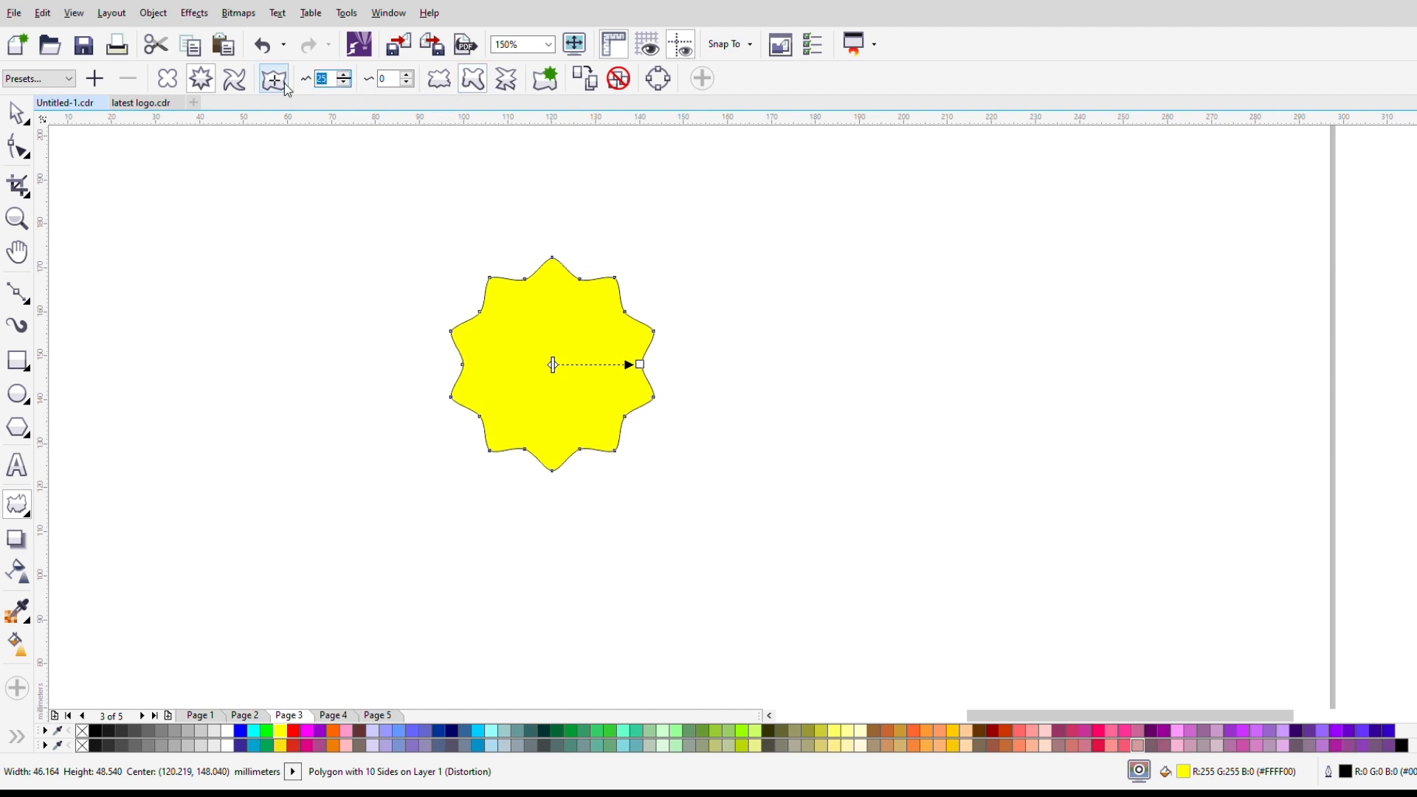
pyautogui.press('Return')
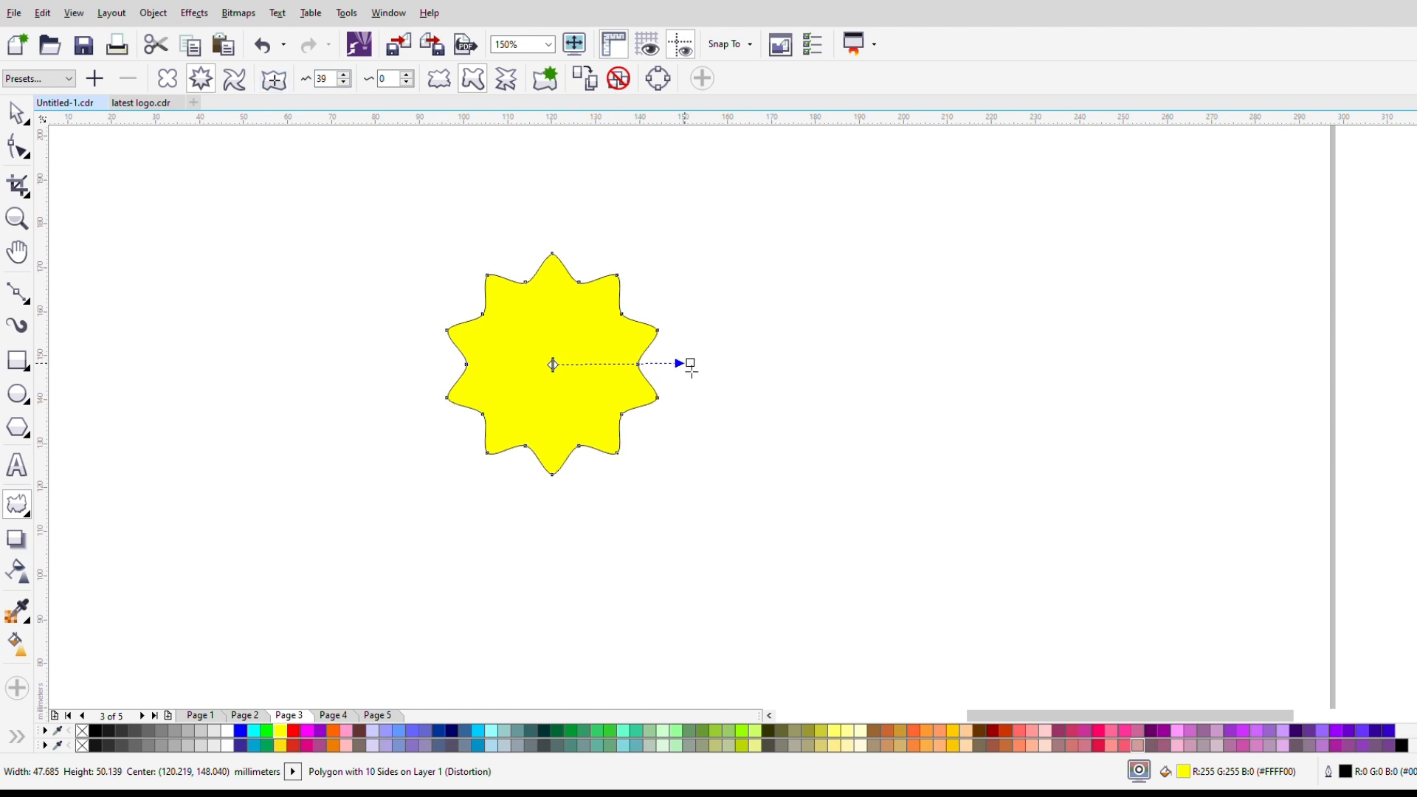
pyautogui.moveTo(588, 376); pyautogui.dragTo(633, 360)
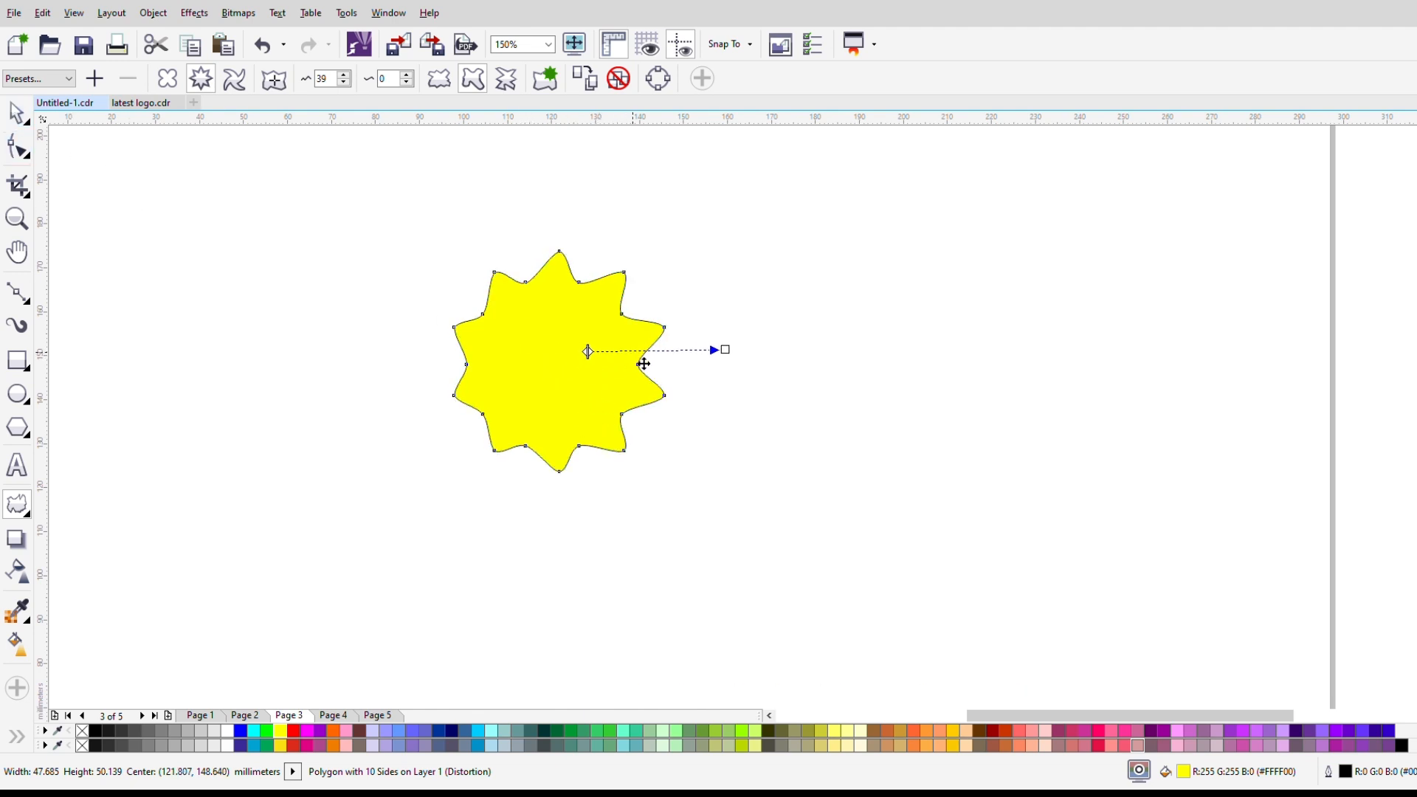
pyautogui.moveTo(644, 364); pyautogui.dragTo(636, 365)
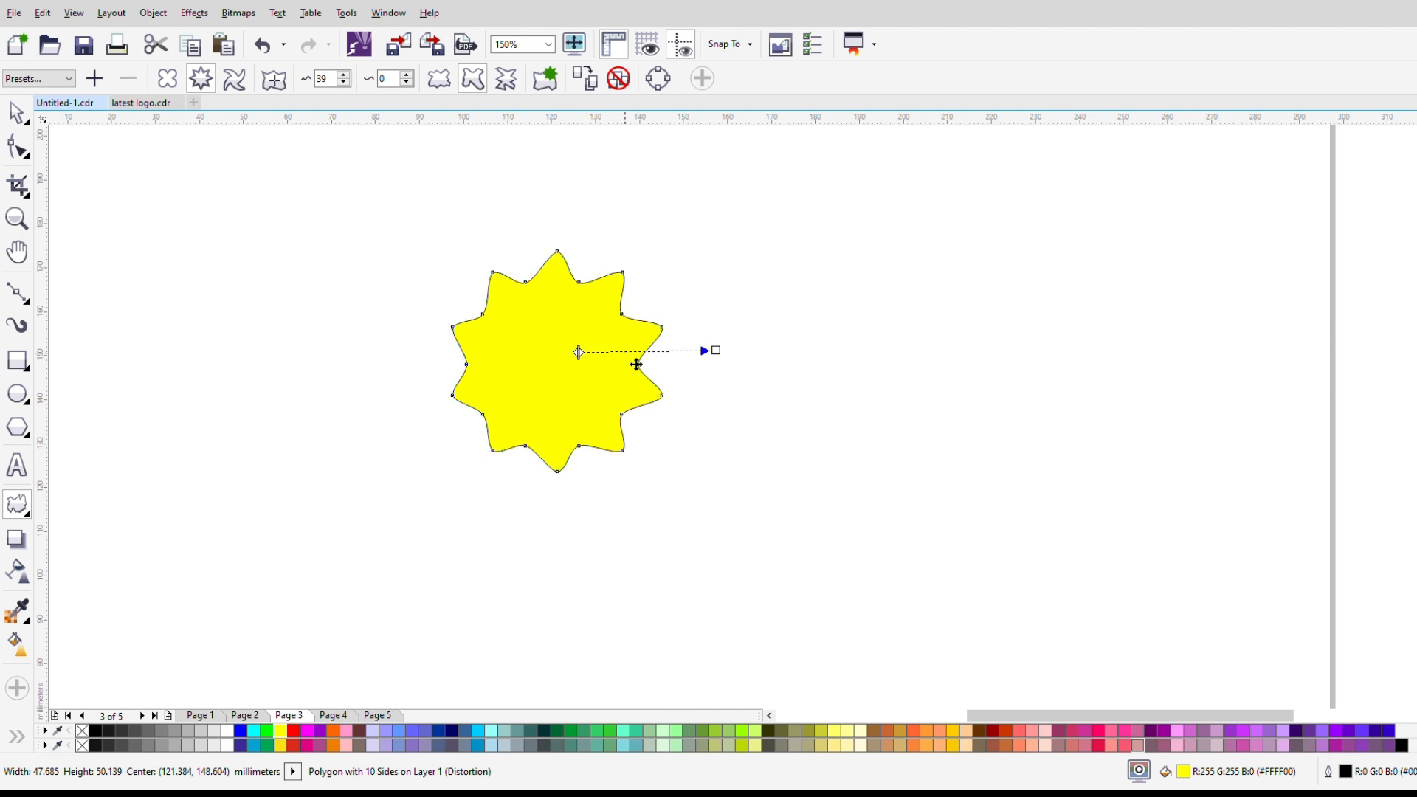
# Step: Remove the distorted polygon's fill and give it a 1 px pink outline (R255 G0 B102)
pyautogui.click(16, 113)
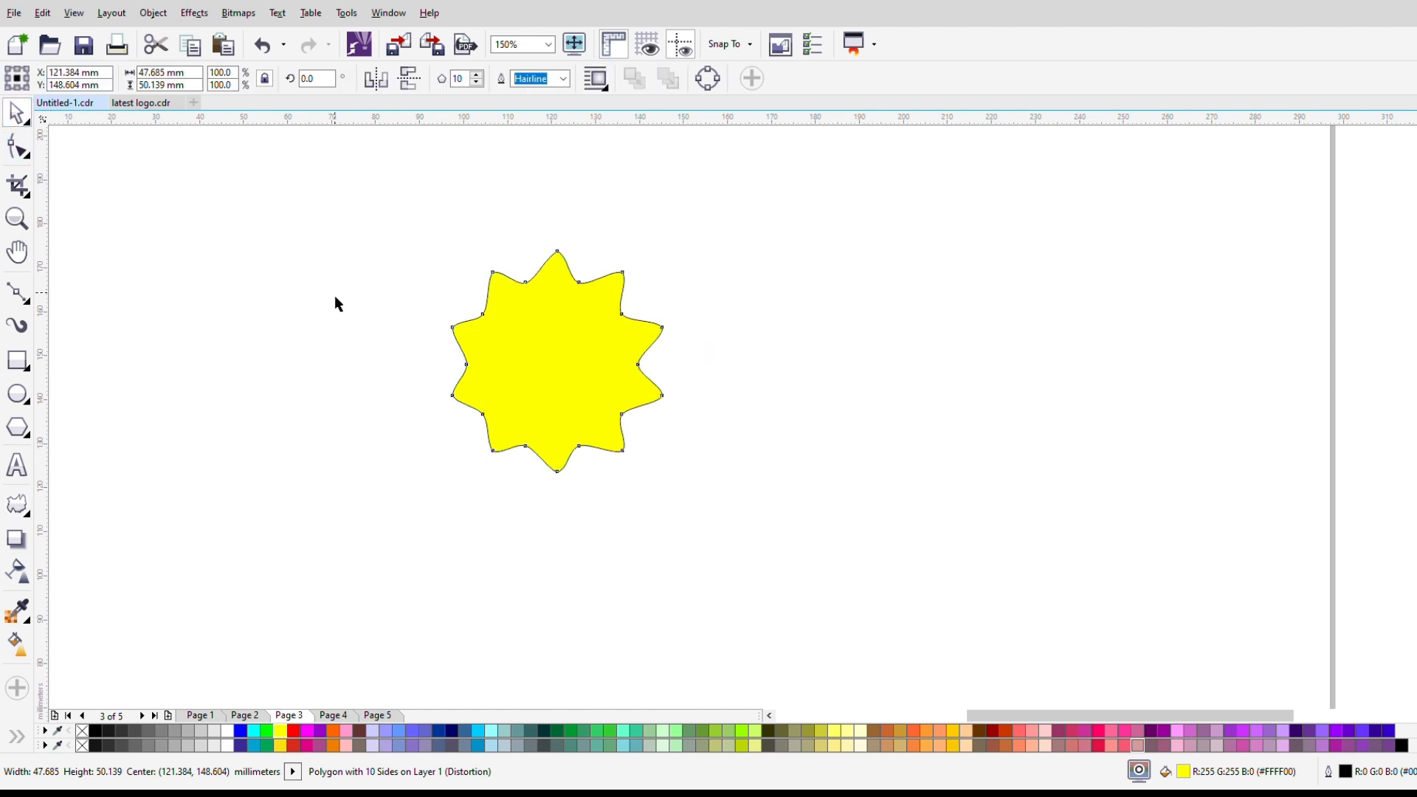
pyautogui.click(83, 739)
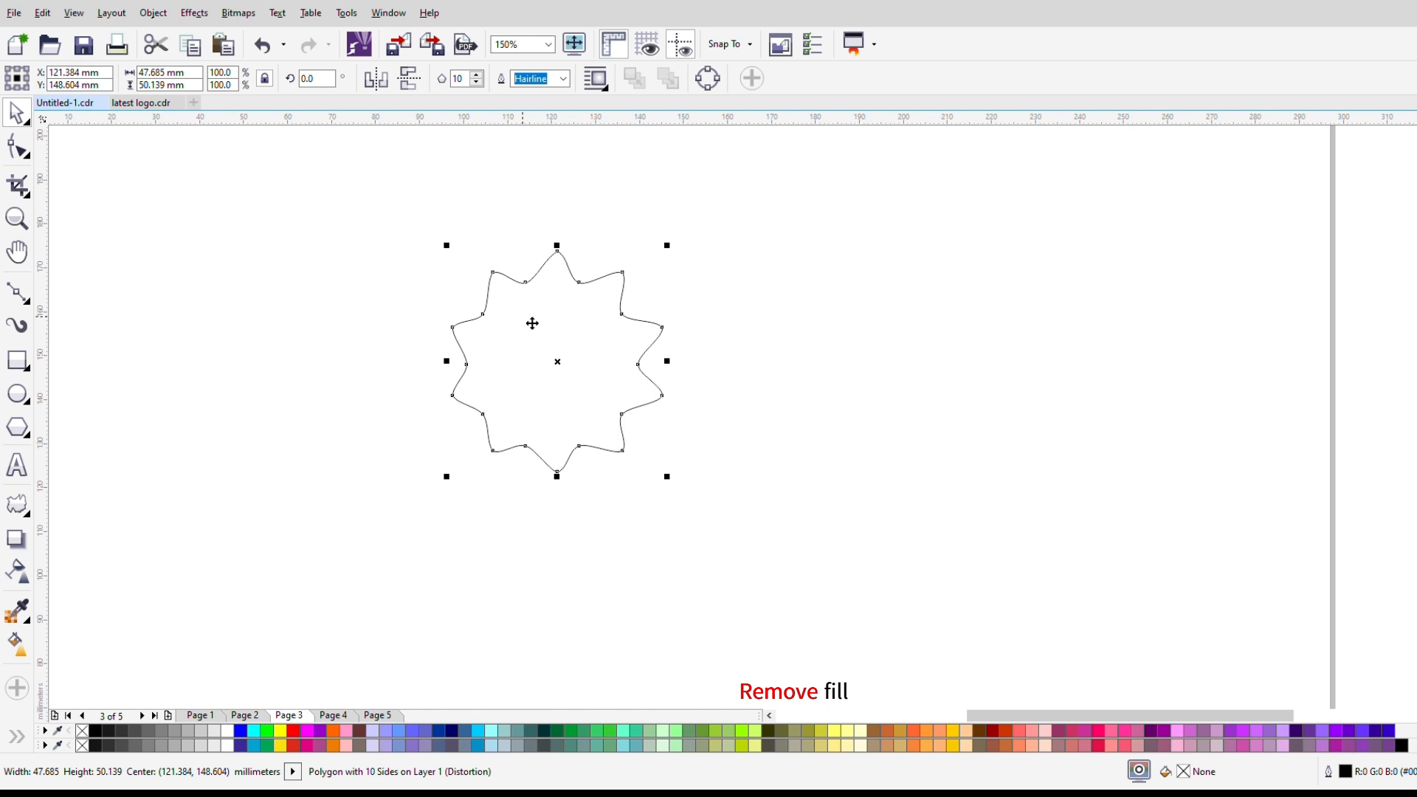
pyautogui.scroll(2, 533, 309)
pyautogui.scroll(-2, 531, 307)
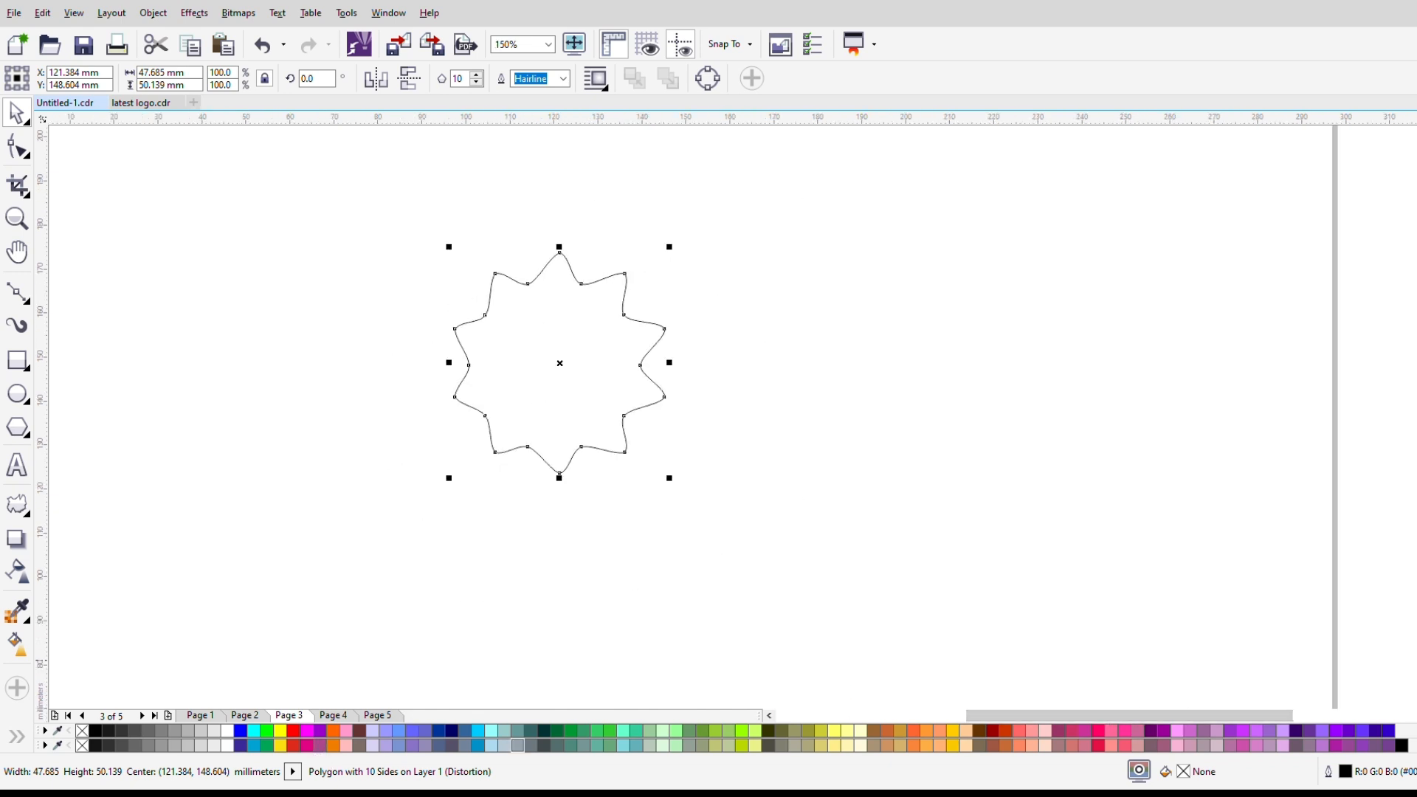
pyautogui.rightClick(1099, 731)
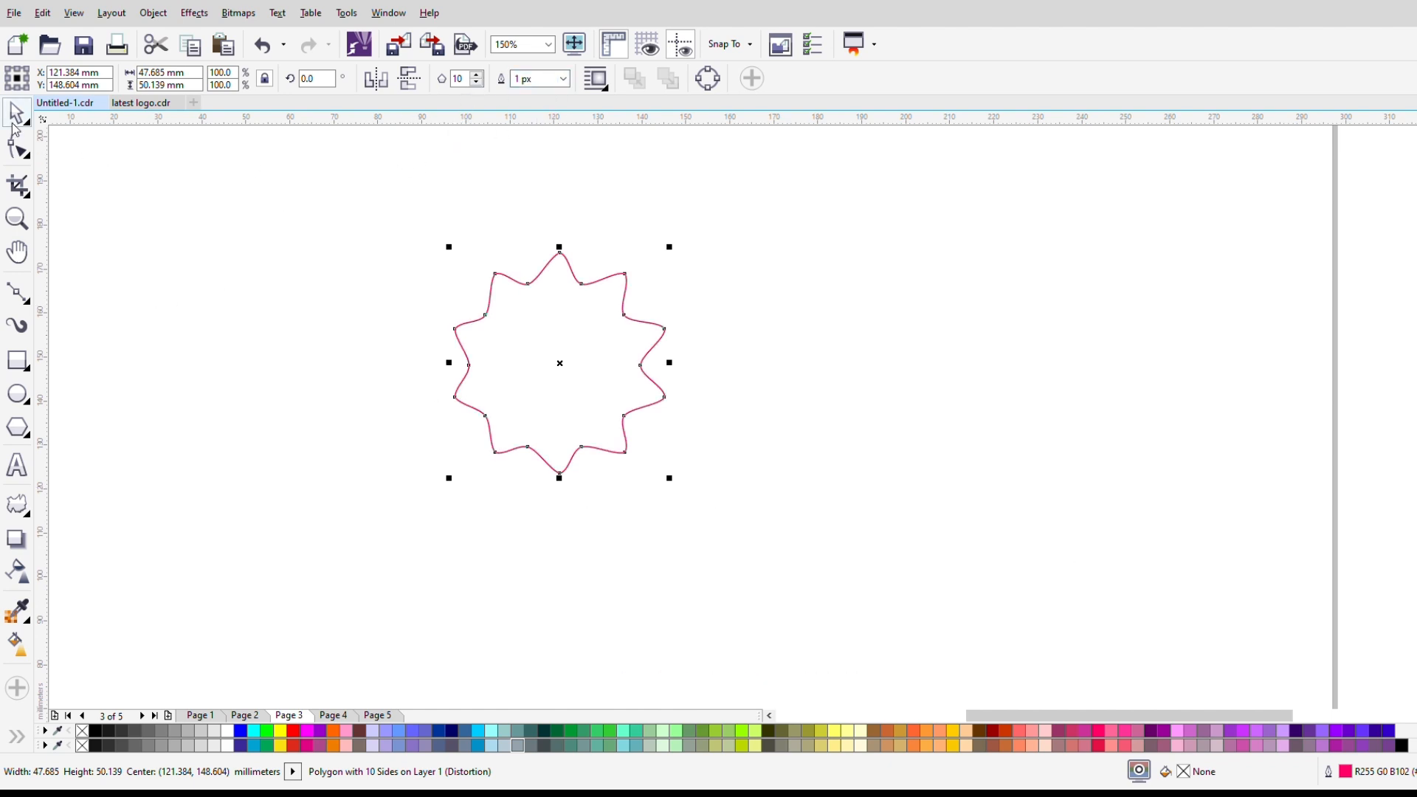
# Step: Duplicate the pink wavy outline below the original and scale the copy down to about 9.4 by 9.9 mm
pyautogui.scroll(-2, 386, 294)
pyautogui.moveTo(483, 332); pyautogui.dragTo(499, 506)
pyautogui.rightClick(500, 506)
pyautogui.moveTo(552, 565); pyautogui.dragTo(518, 526)
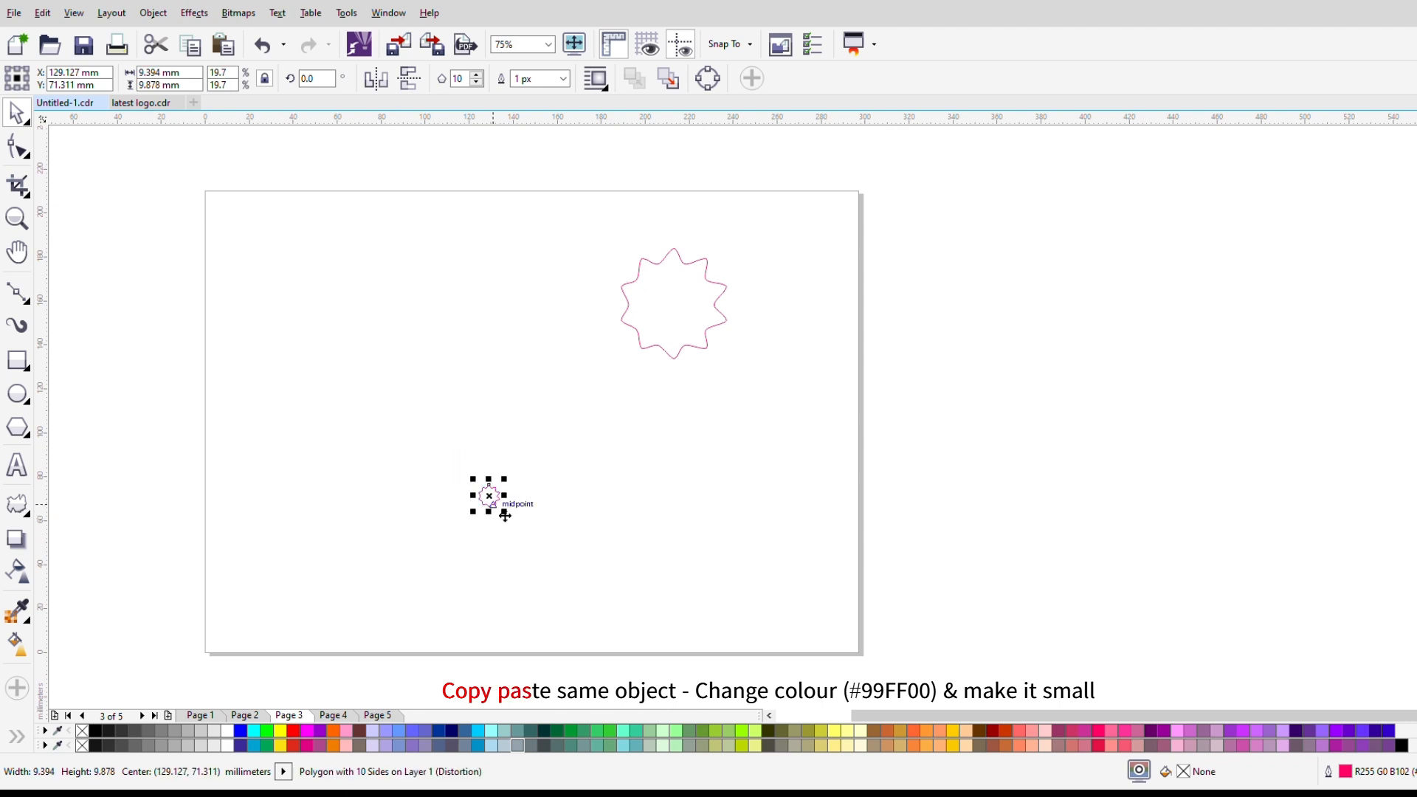
# Step: Reposition the small copy below the large shape, at about X 158 mm and Y 81 mm, and recolour its outline green (#99FF00)
pyautogui.scroll(1, 496, 503)
pyautogui.scroll(-1, 529, 441)
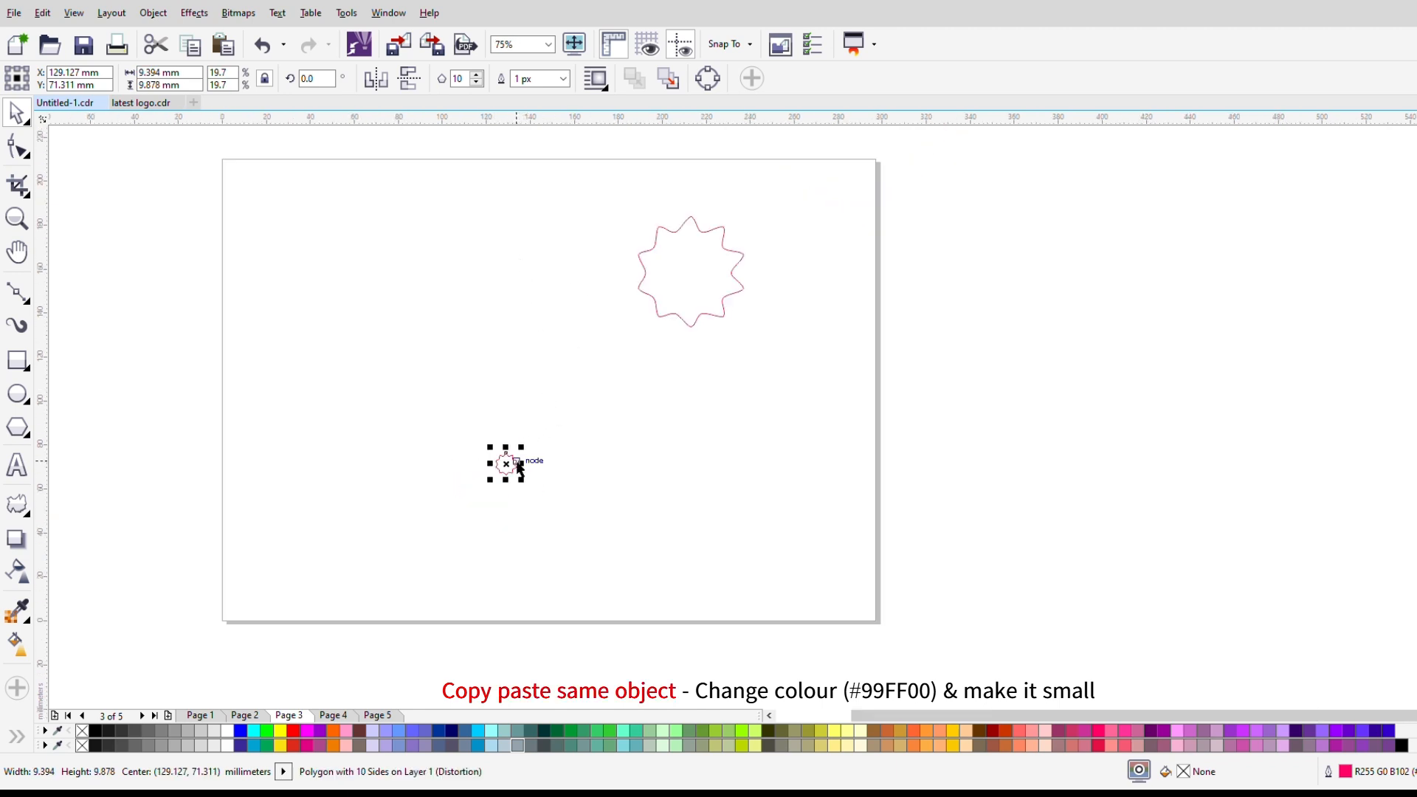
pyautogui.moveTo(515, 468); pyautogui.dragTo(579, 447)
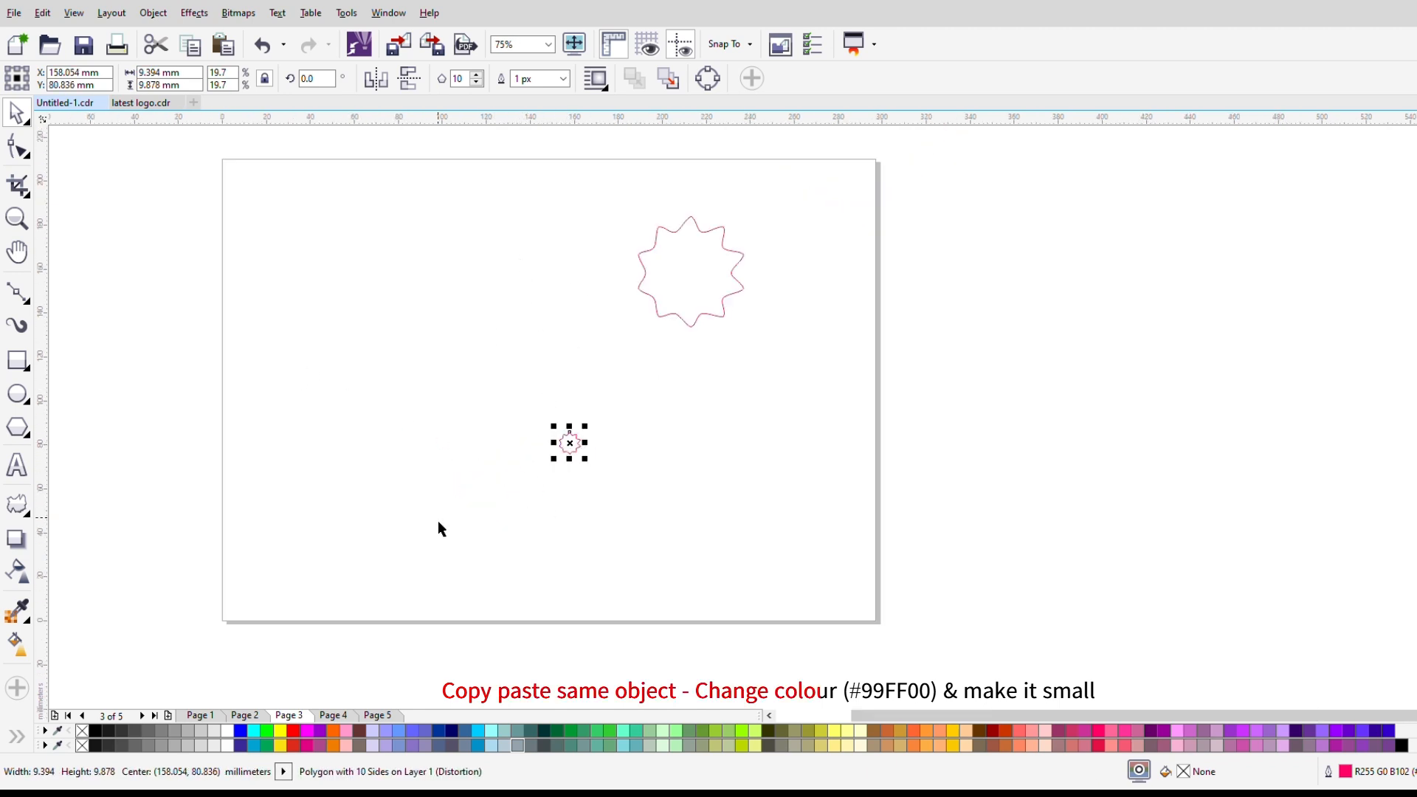
pyautogui.rightClick(1416, 401)
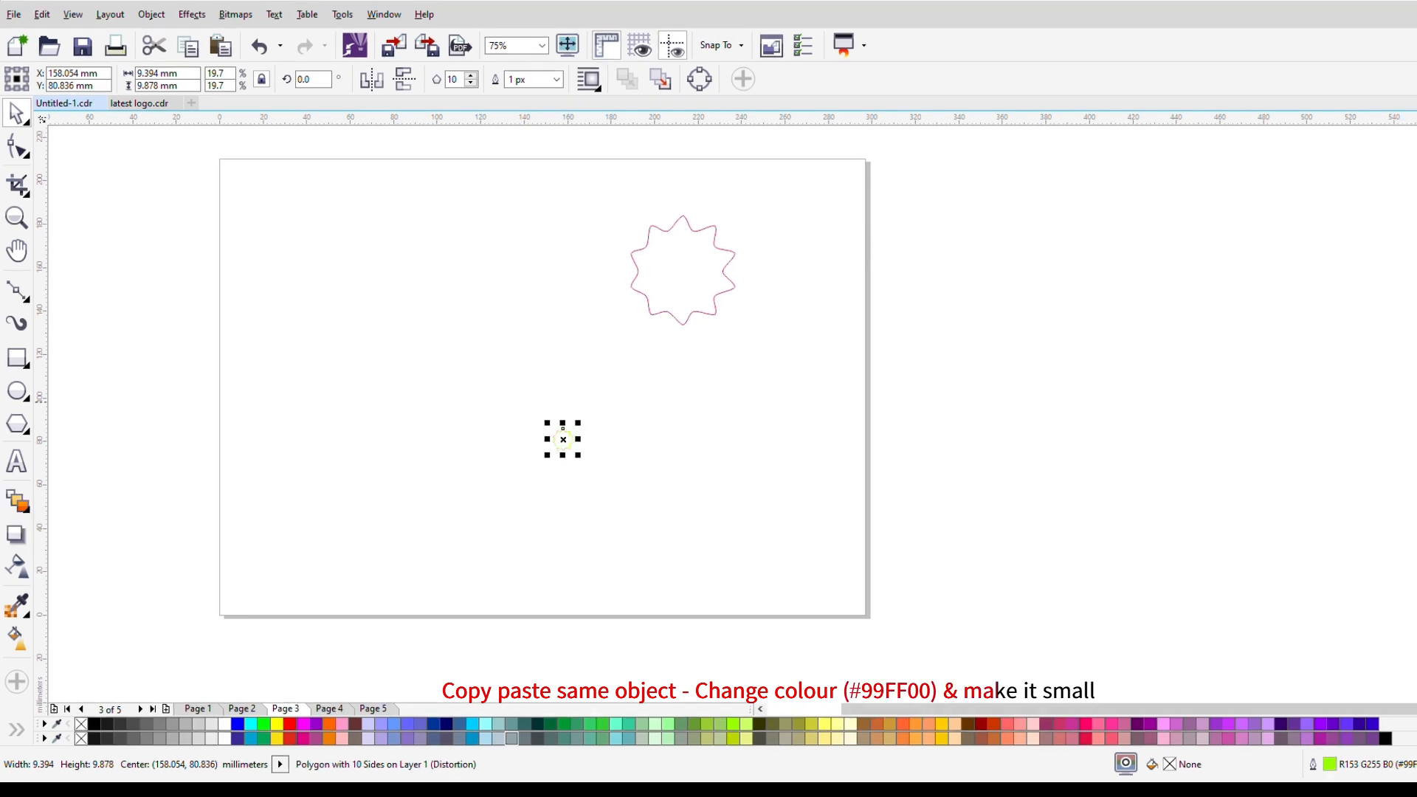
# Step: Blend the small green outline with the large pink outline using the Blend tool
pyautogui.click(17, 502)
pyautogui.scroll(2, 615, 432)
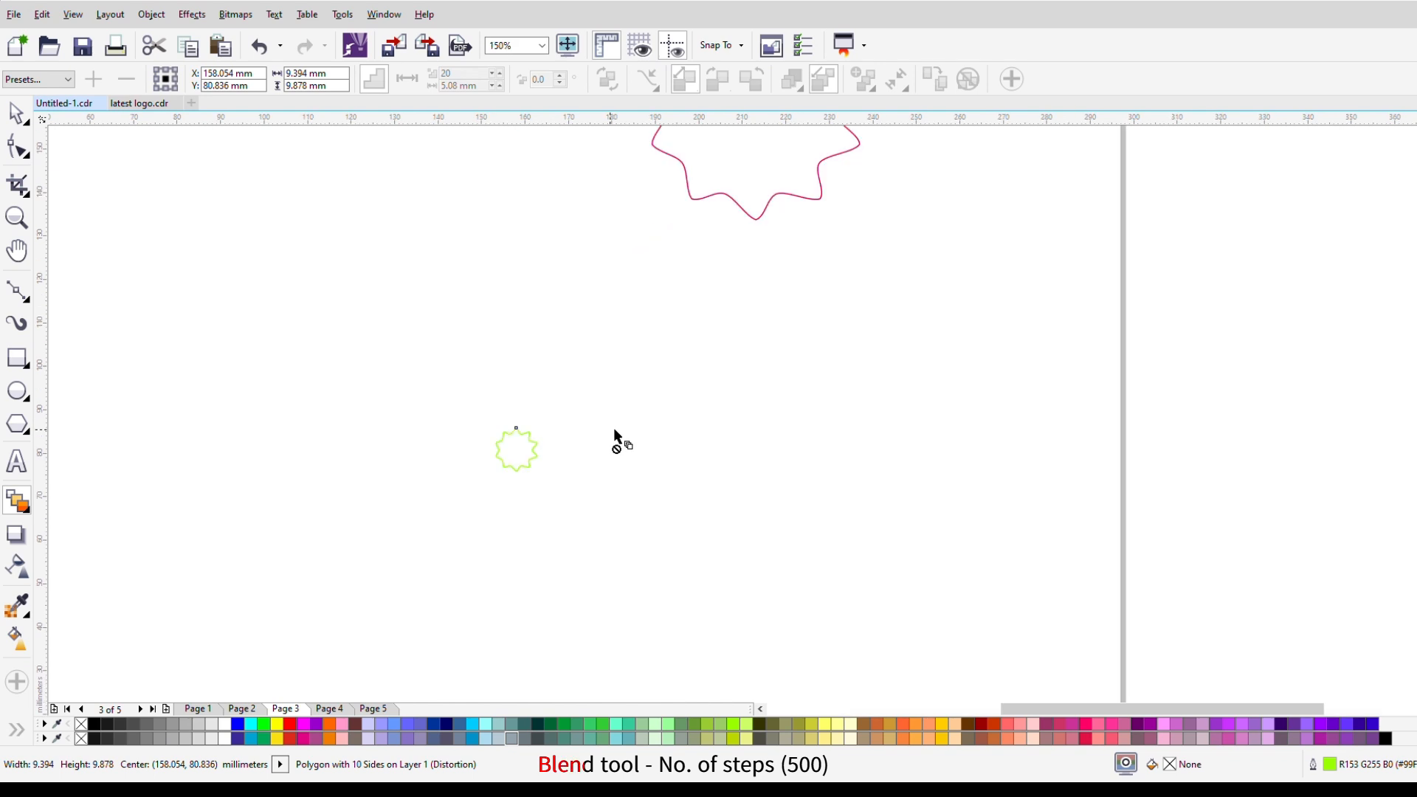
pyautogui.scroll(-4, 664, 320)
pyautogui.moveTo(668, 279); pyautogui.dragTo(621, 347)
pyautogui.scroll(2, 653, 283)
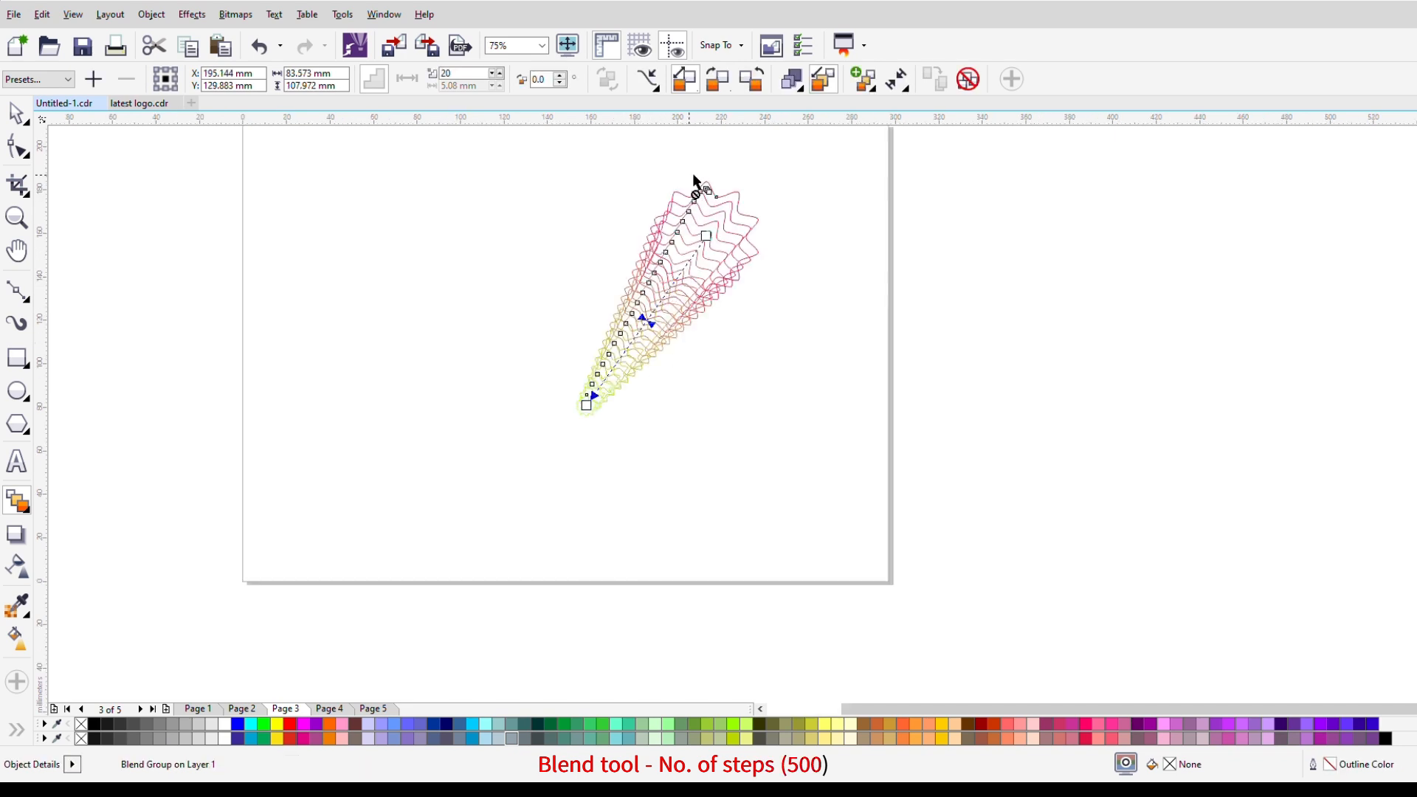
# Step: Set the blend's number of steps to 500
pyautogui.scroll(2, 699, 184)
pyautogui.moveTo(465, 75); pyautogui.dragTo(400, 91)
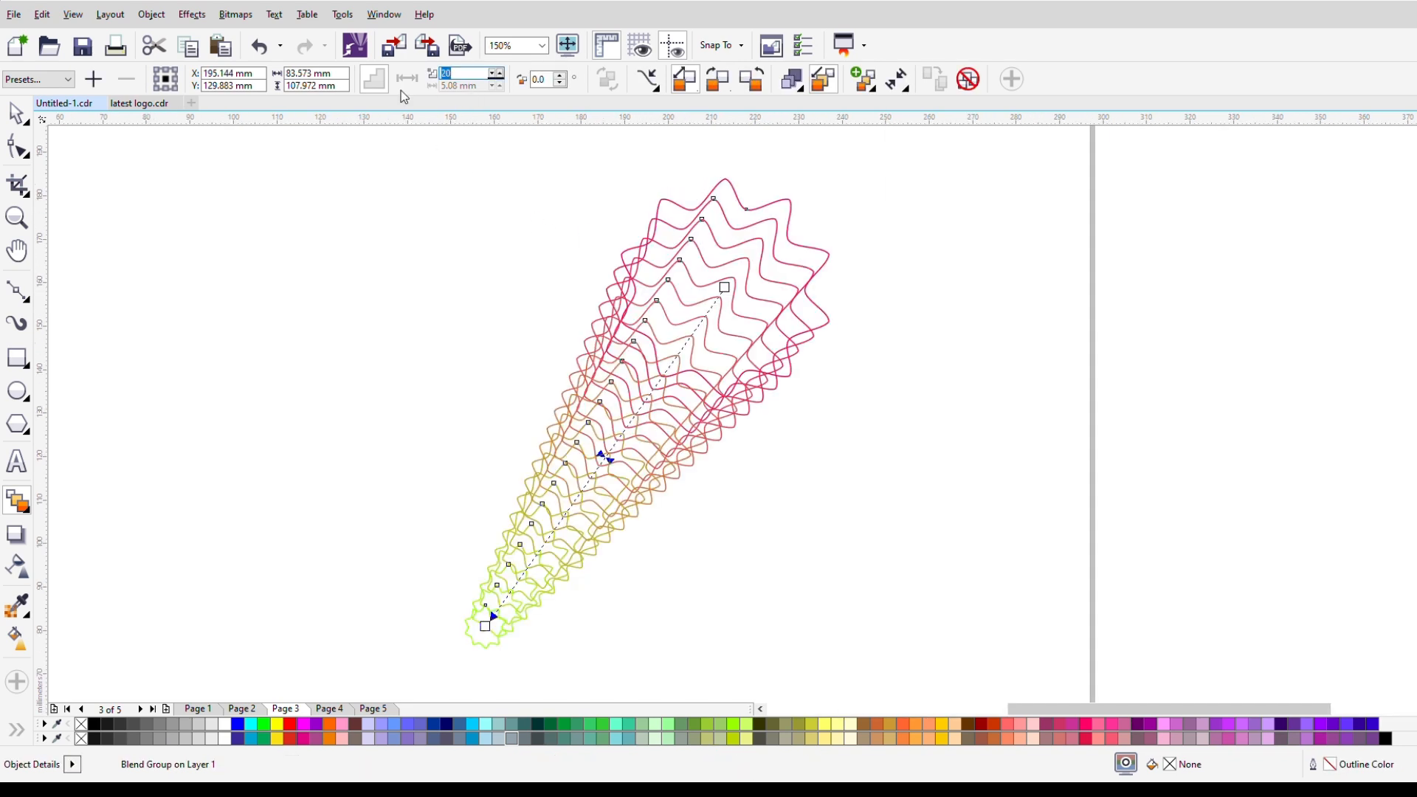
pyautogui.write('500')
pyautogui.press('Return')
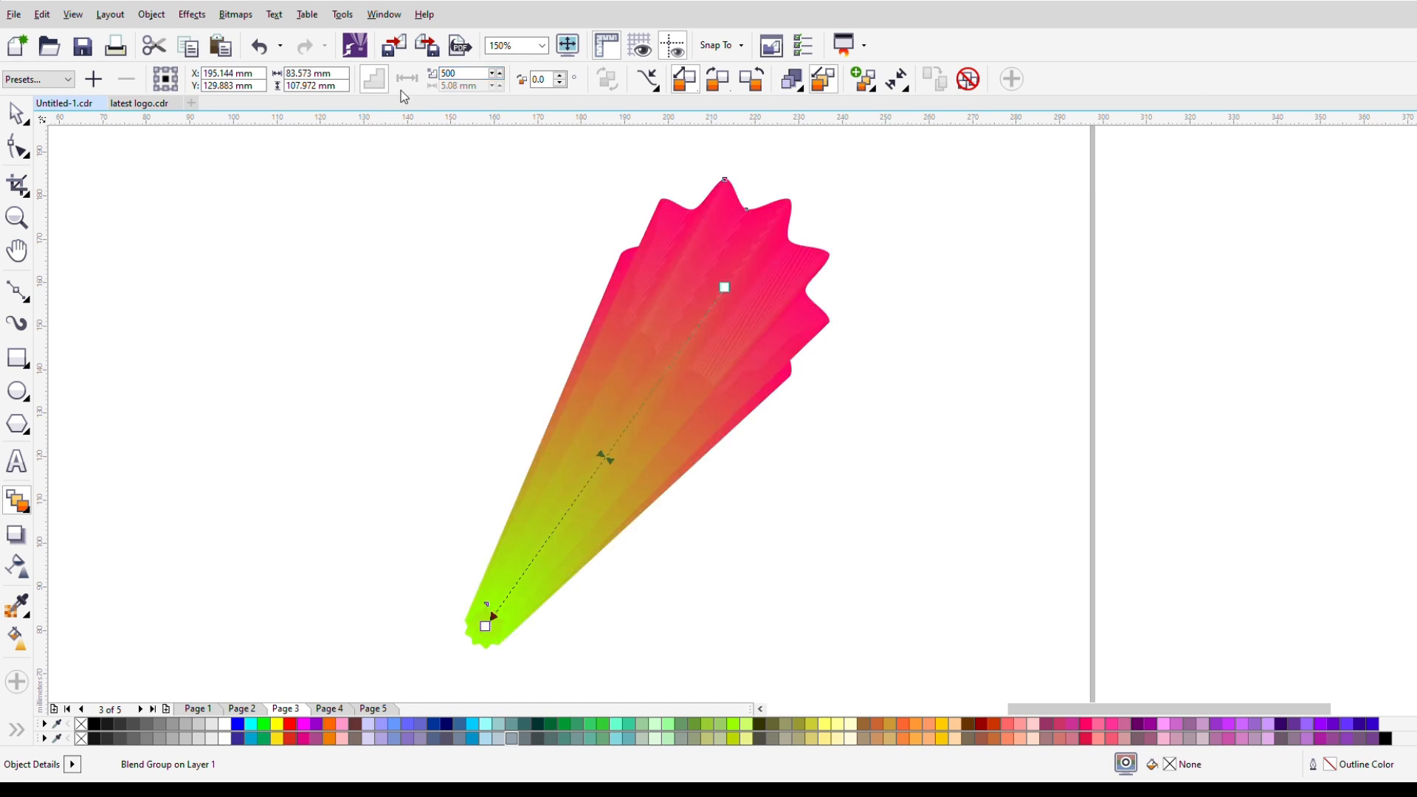
# Step: Select only the small green control polygon at the blend's narrow end and send it to the back
pyautogui.press('space')
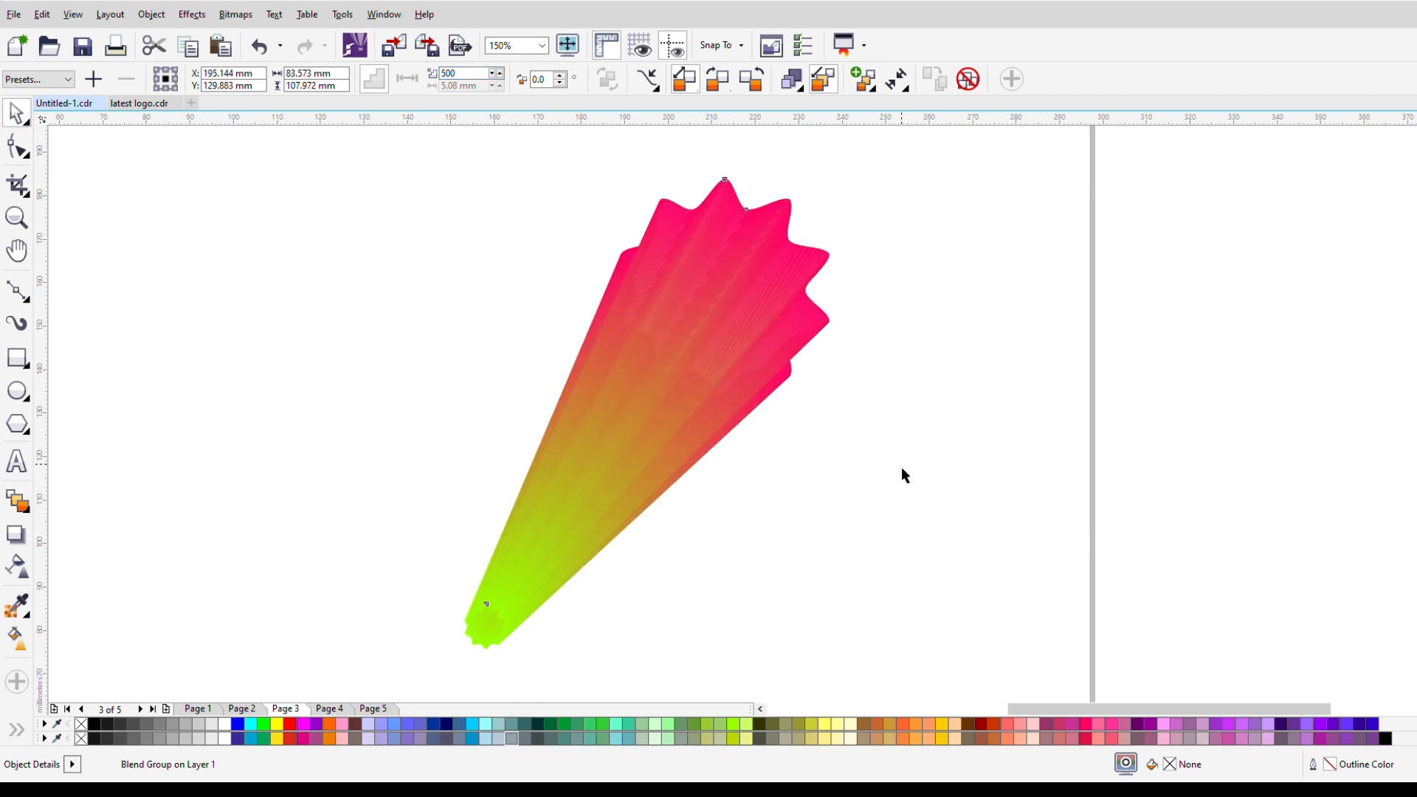
pyautogui.click(901, 474)
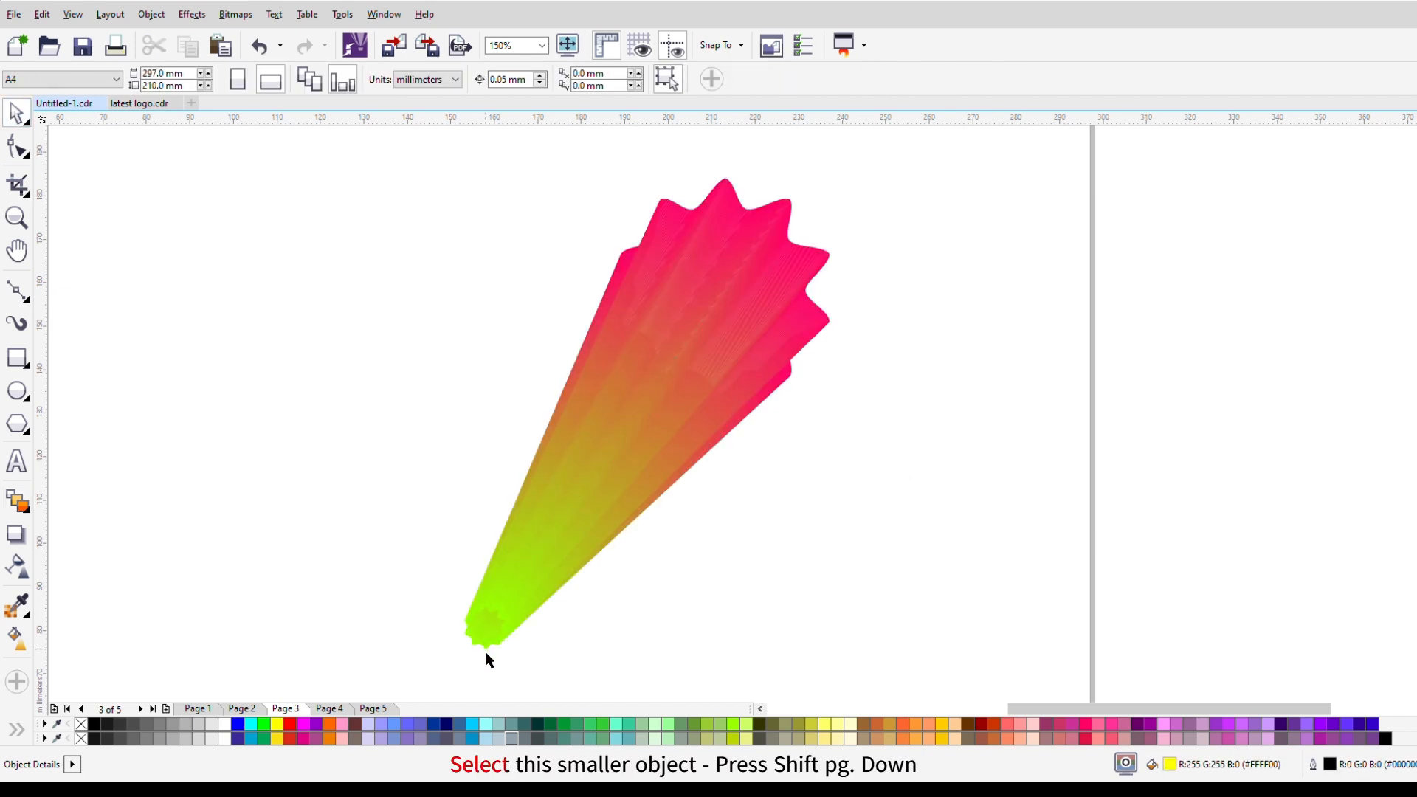
pyautogui.click(486, 653)
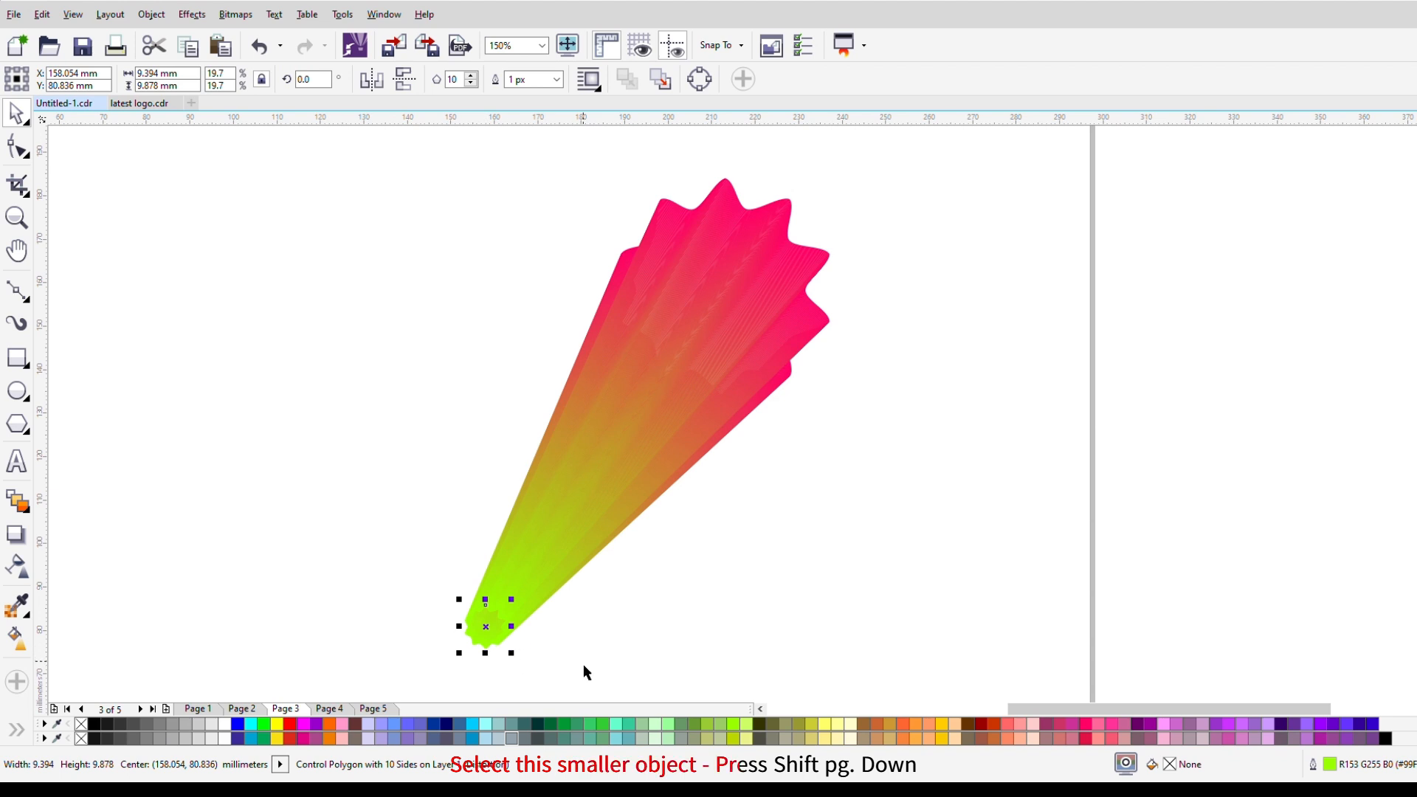
pyautogui.hotkey('shift', 'pagedown')
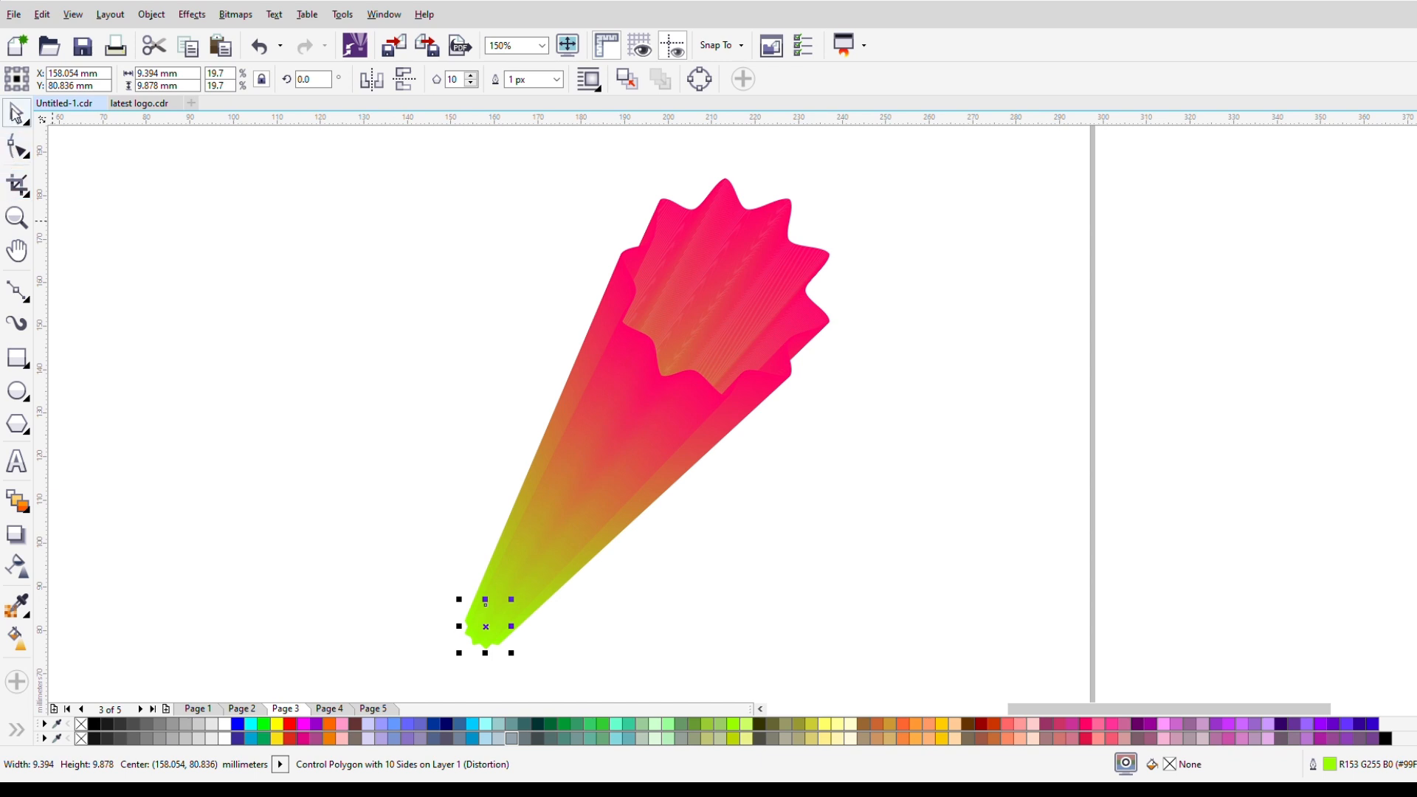
# Step: Set the blend direction of the blend group to 25 degrees and turn on Loop Blend
pyautogui.click(738, 365)
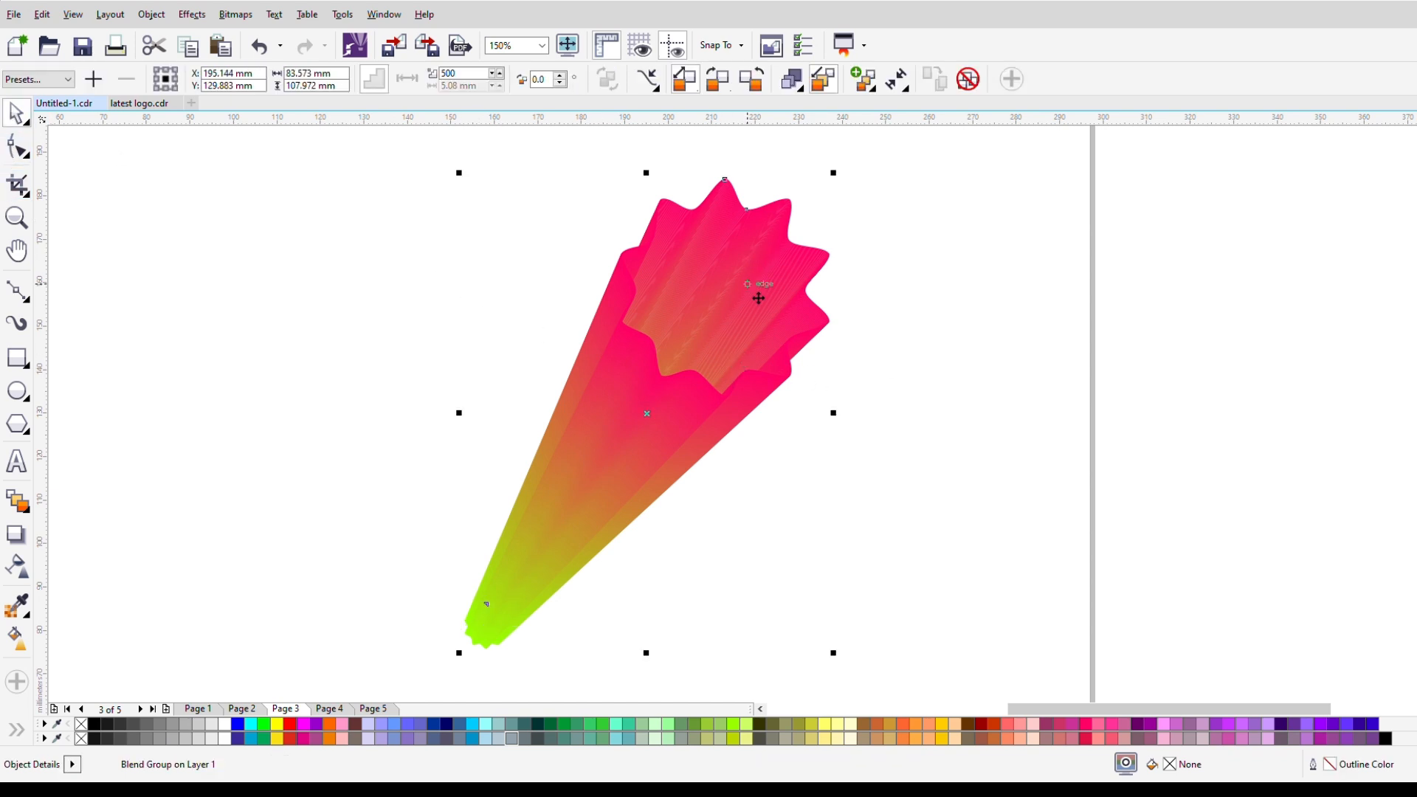
pyautogui.scroll(-2, 760, 273)
pyautogui.scroll(2, 775, 247)
pyautogui.click(767, 256)
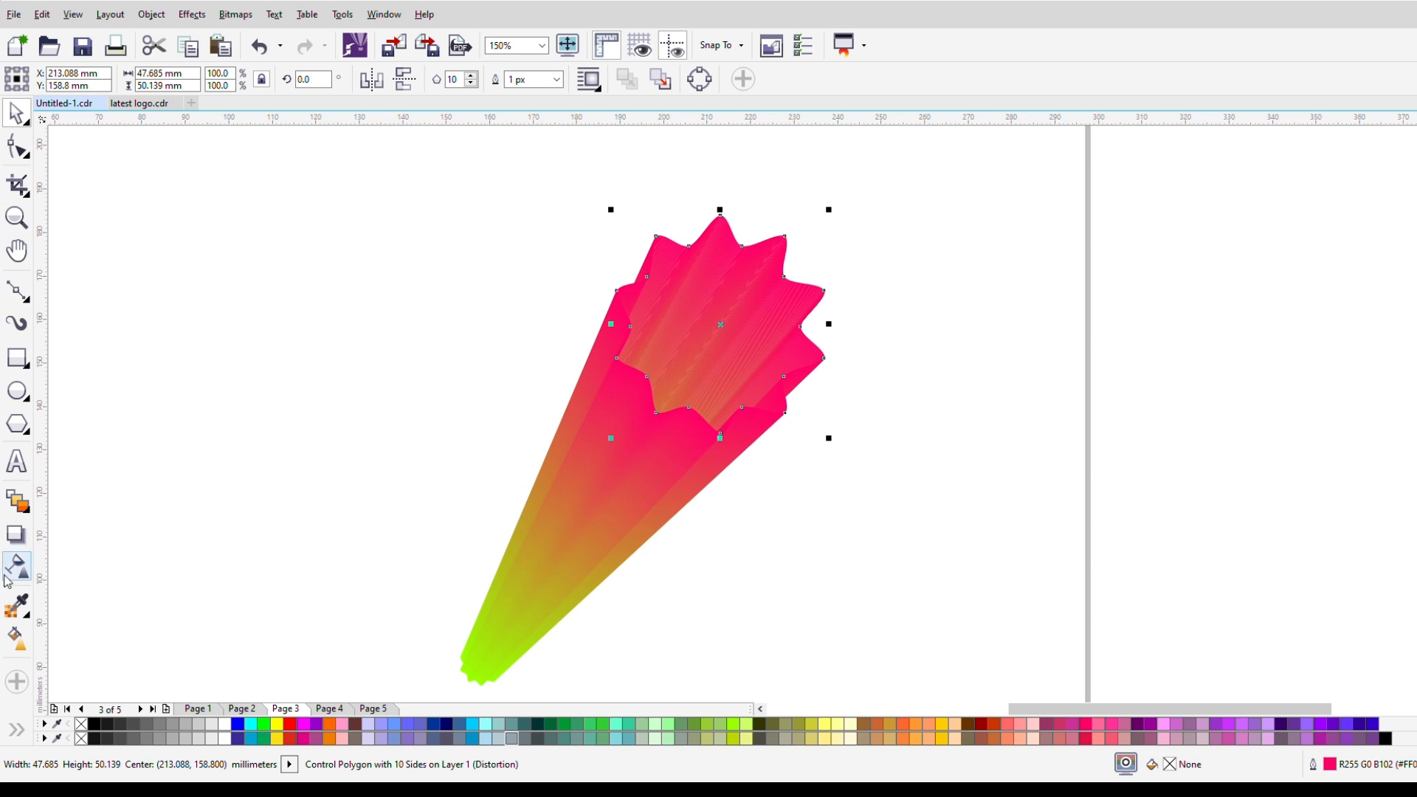
pyautogui.click(15, 502)
pyautogui.click(664, 452)
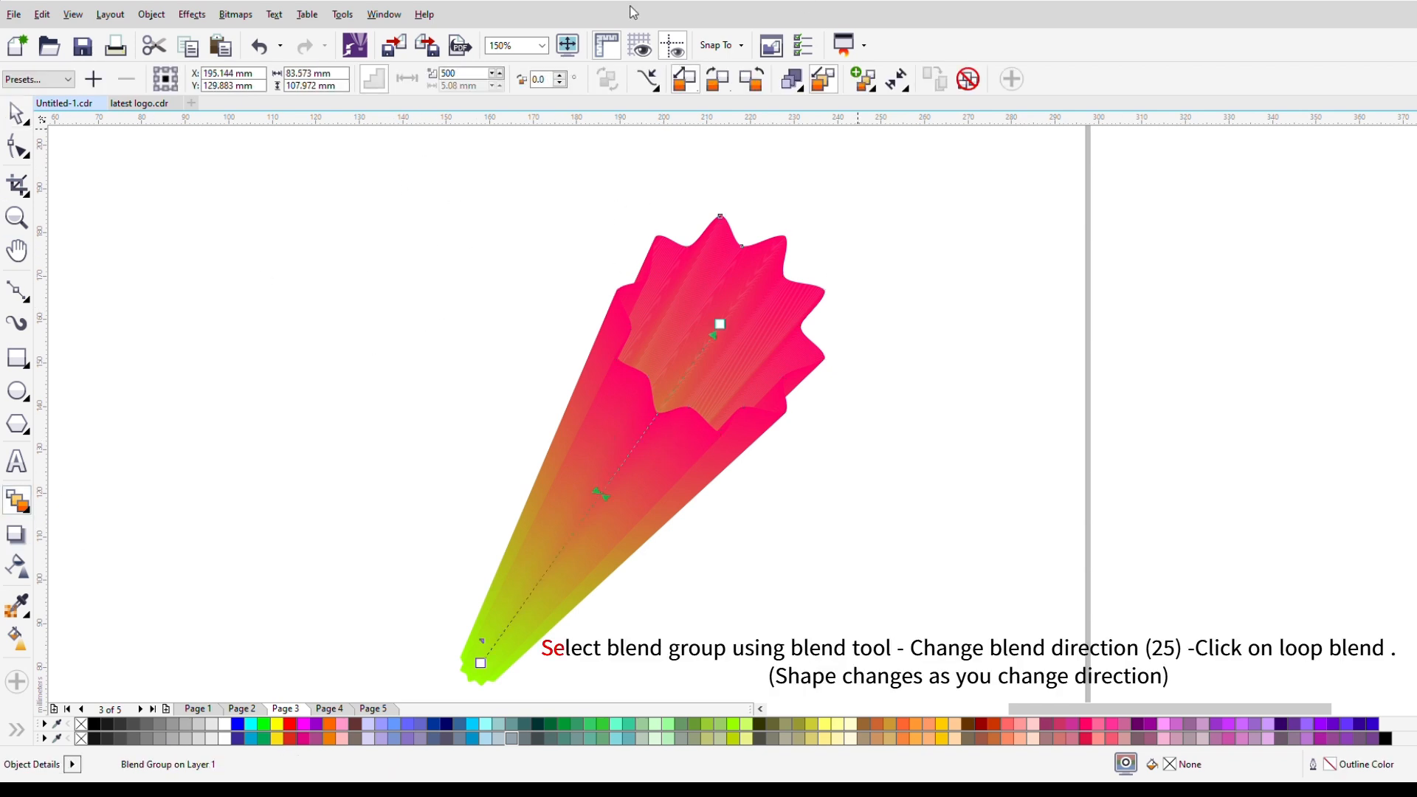
pyautogui.moveTo(555, 83); pyautogui.dragTo(522, 90)
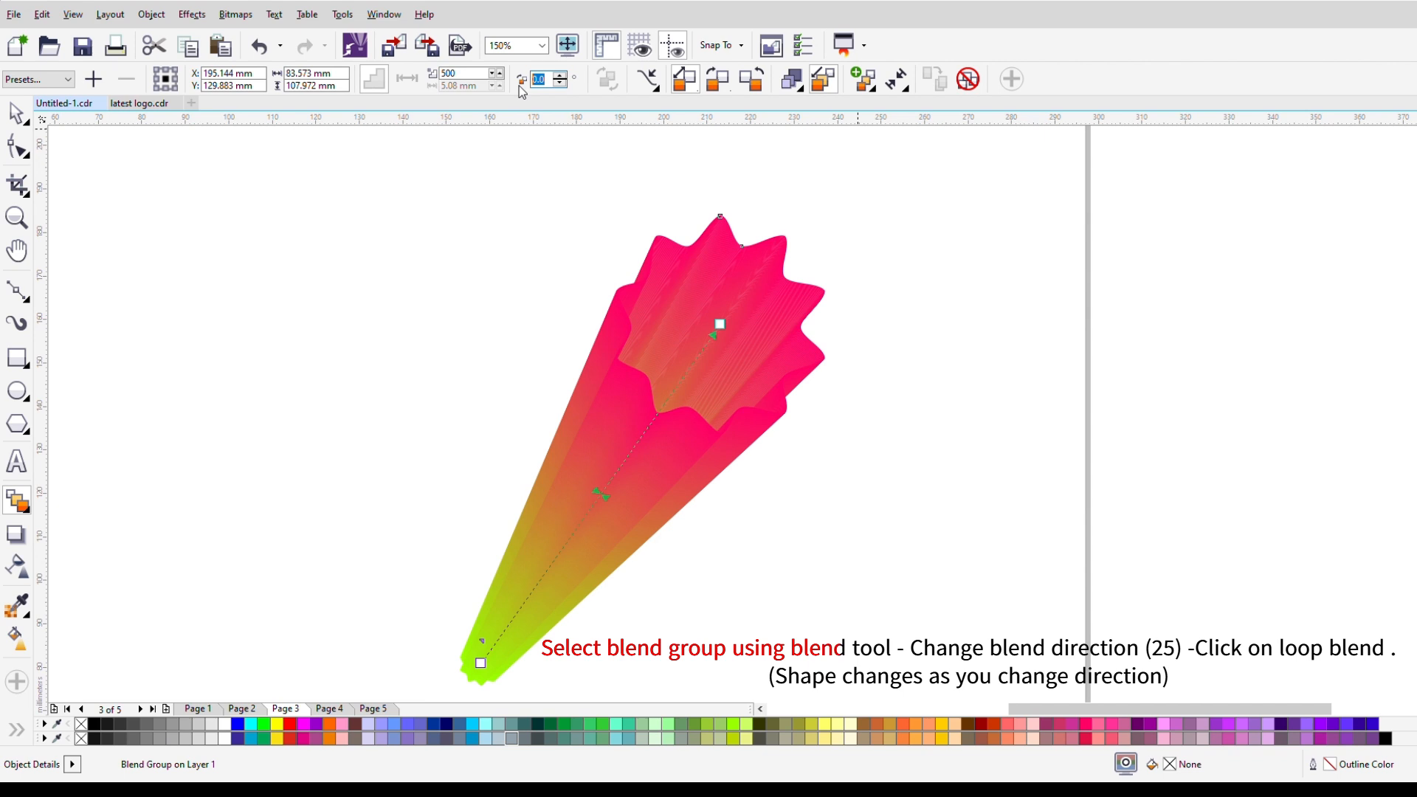
pyautogui.write('25')
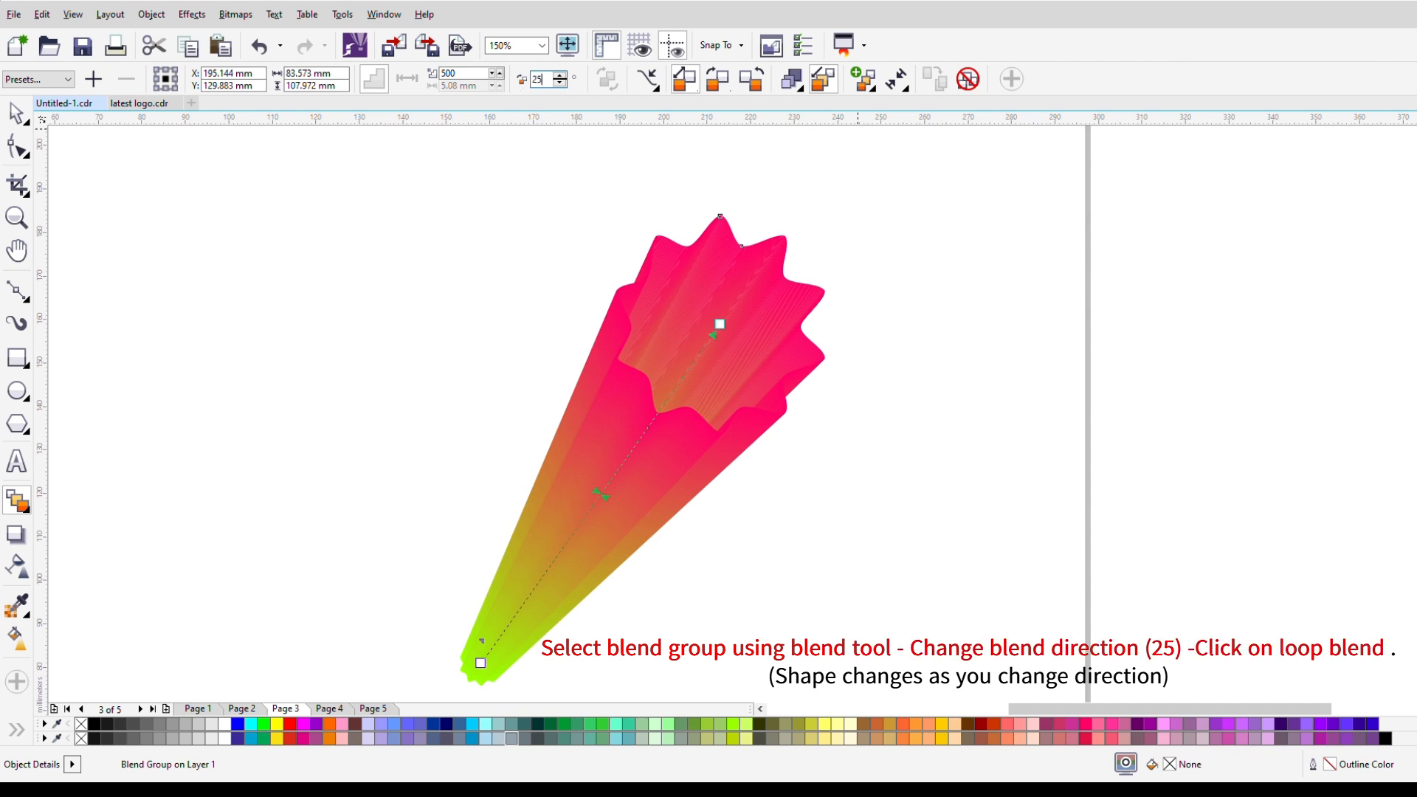
pyautogui.click(609, 80)
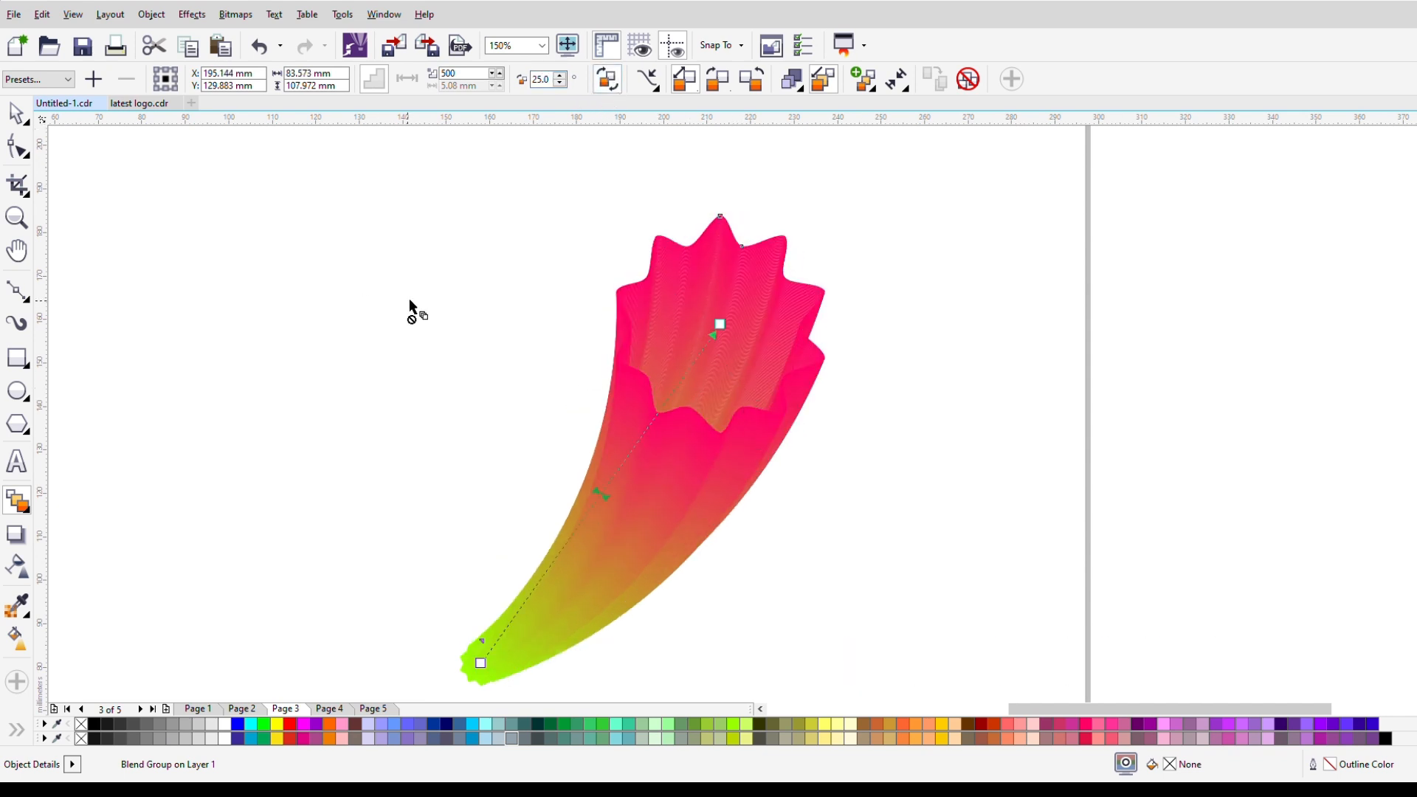
# Step: Set the blend direction of the blend group to -25 degrees
pyautogui.click(16, 114)
pyautogui.scroll(-1, 408, 561)
pyautogui.scroll(1, 465, 626)
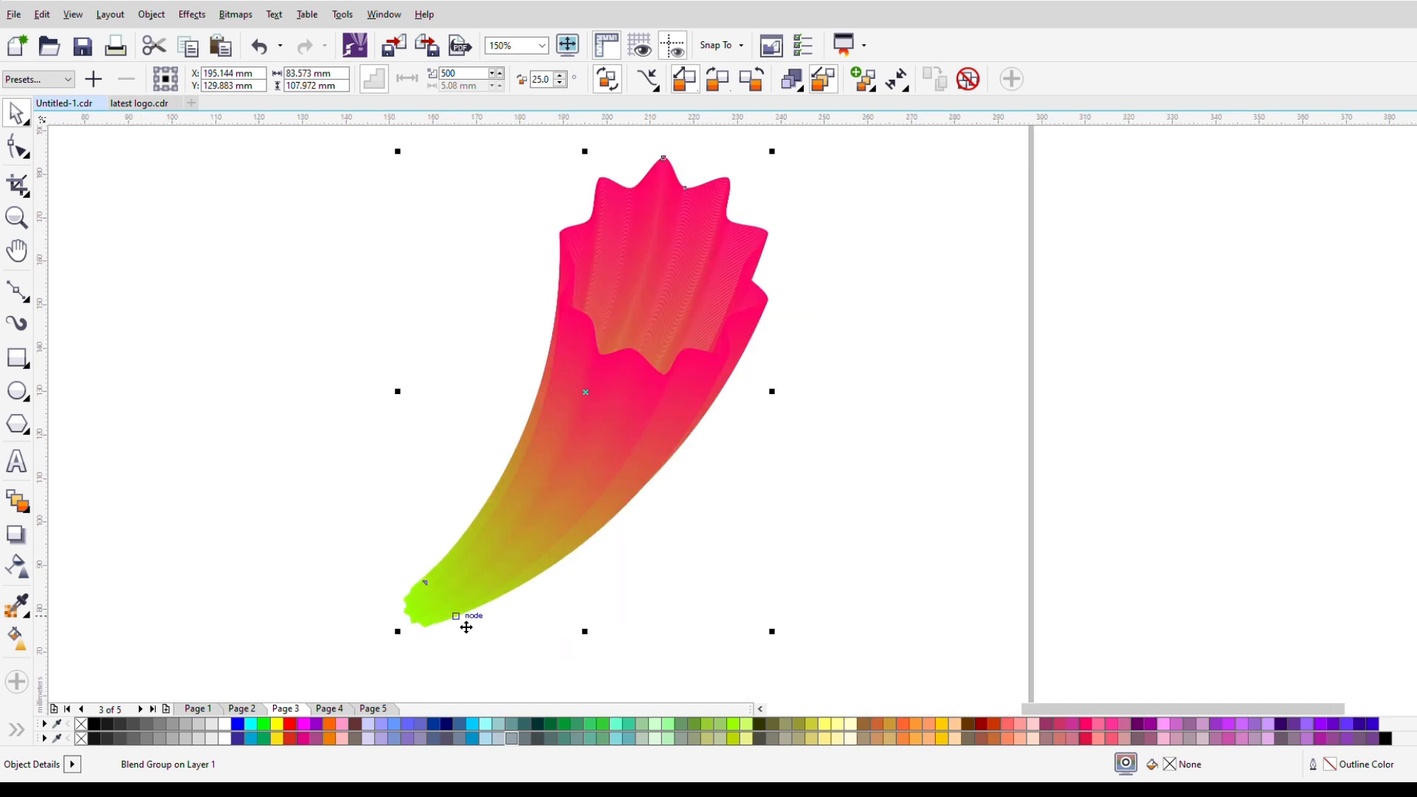
pyautogui.moveTo(340, 570); pyautogui.dragTo(447, 678)
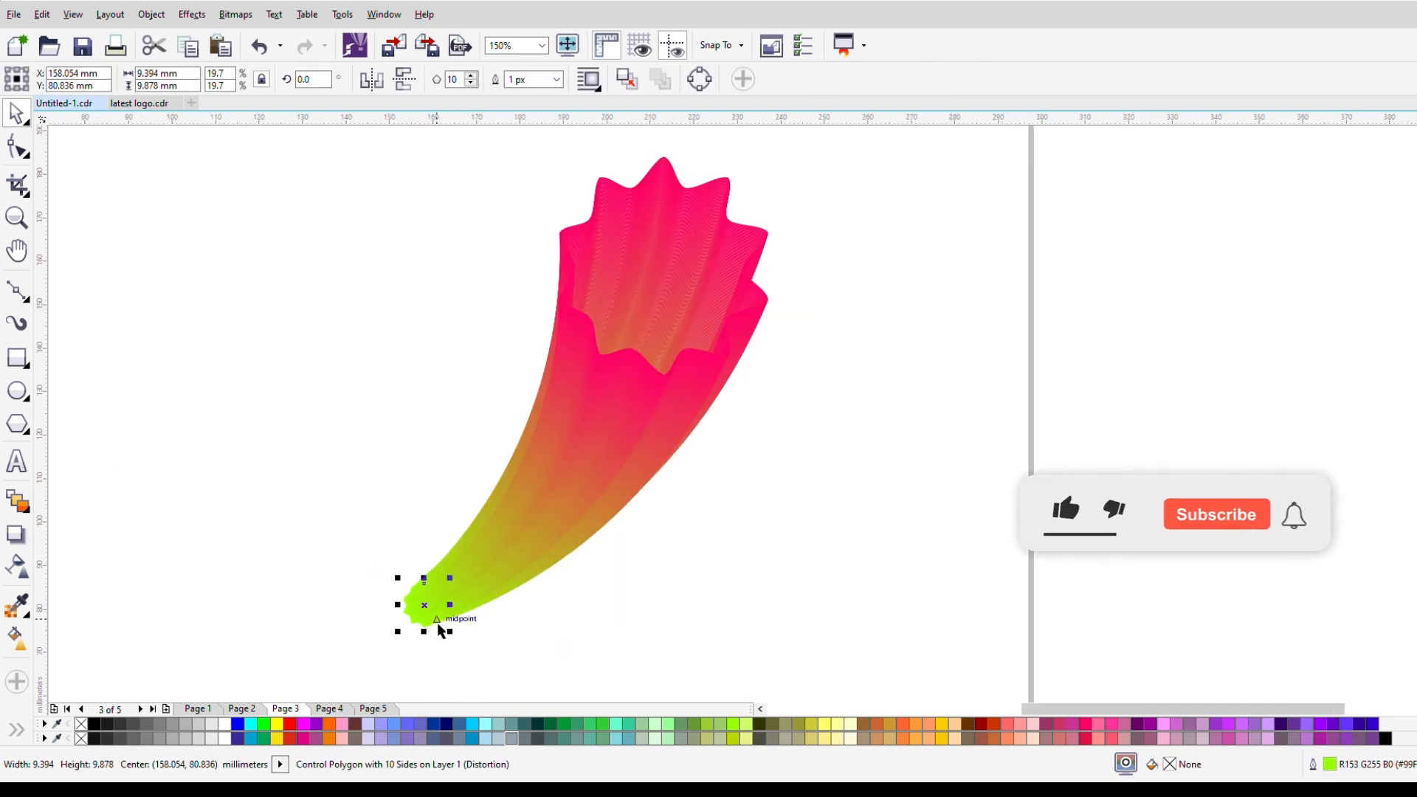
pyautogui.click(626, 357)
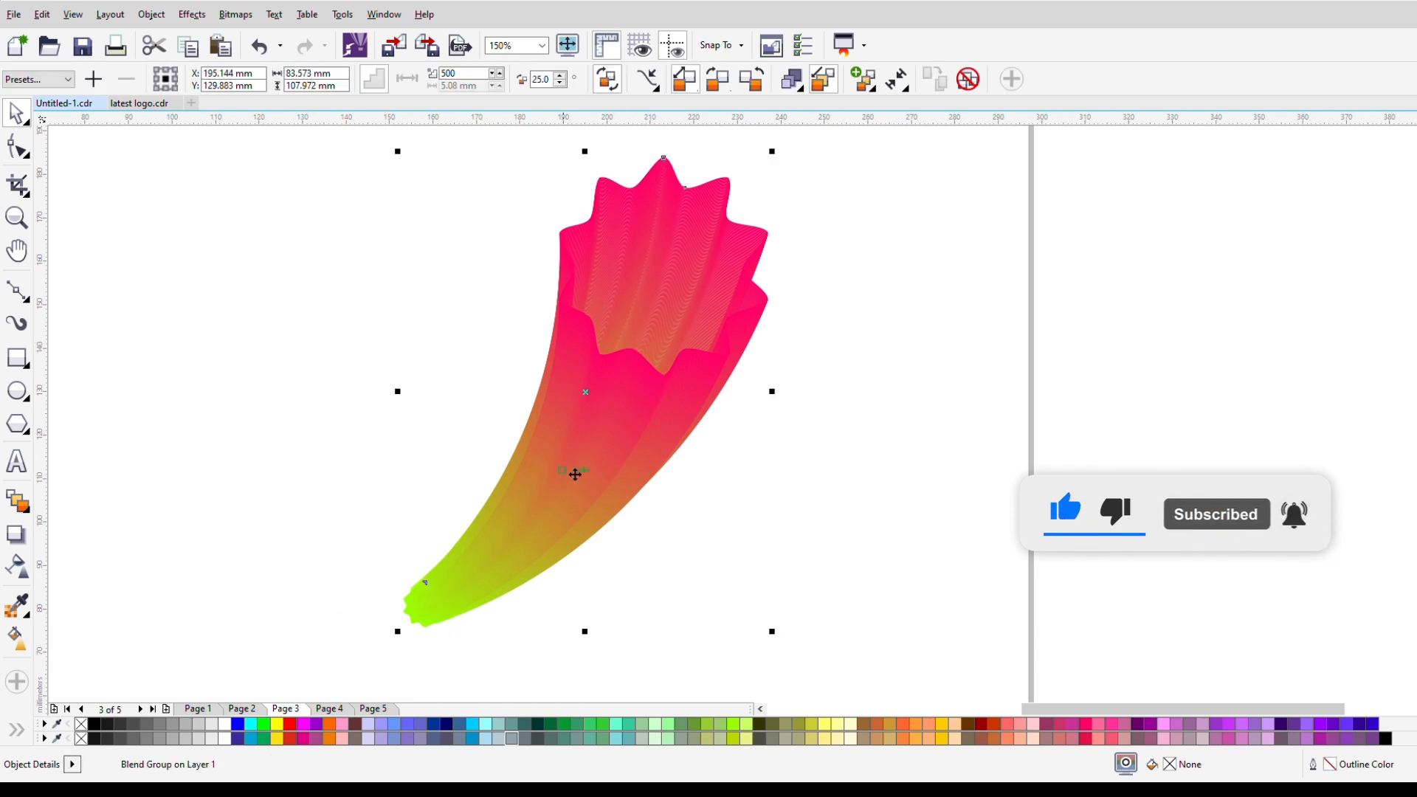
pyautogui.click(535, 79)
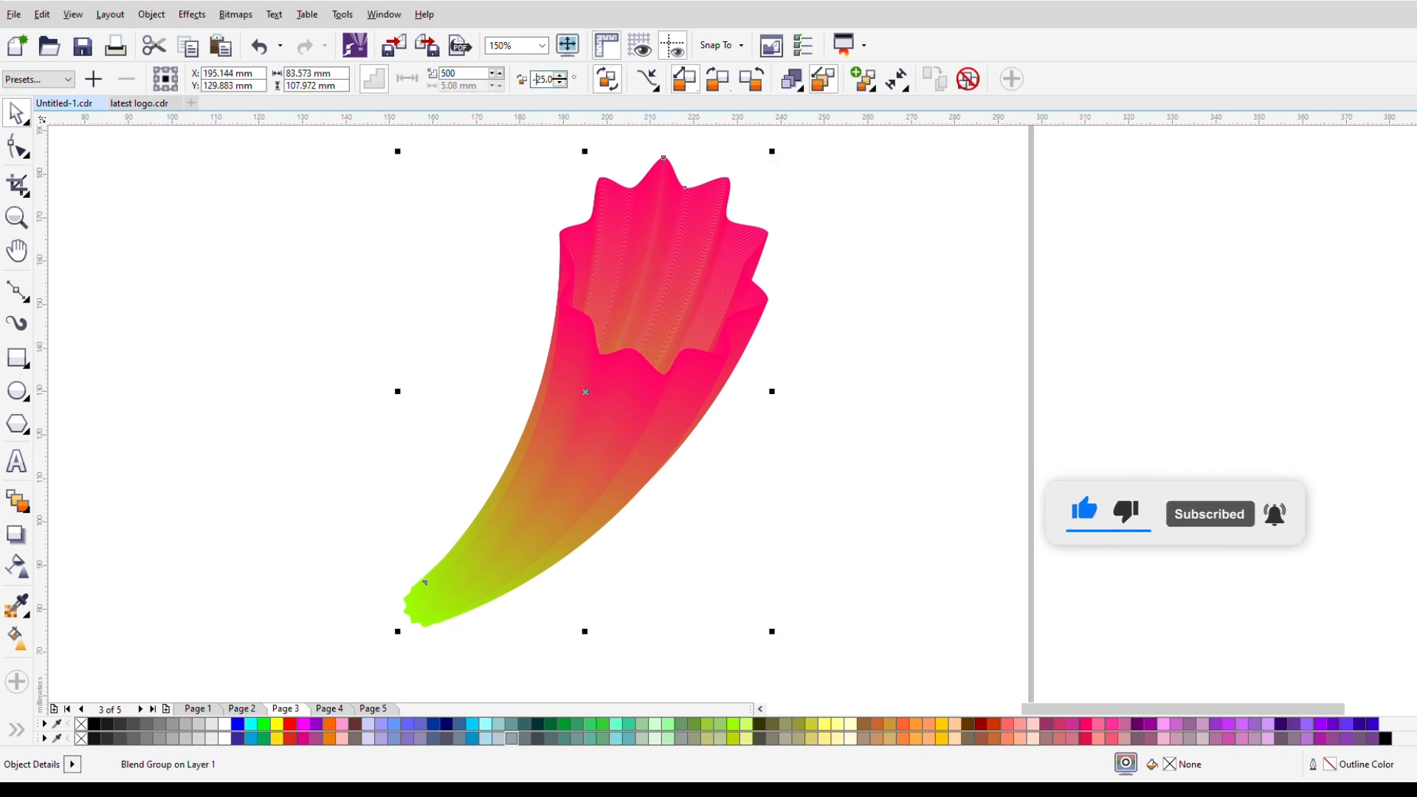
pyautogui.write('-')
pyautogui.press('Return')
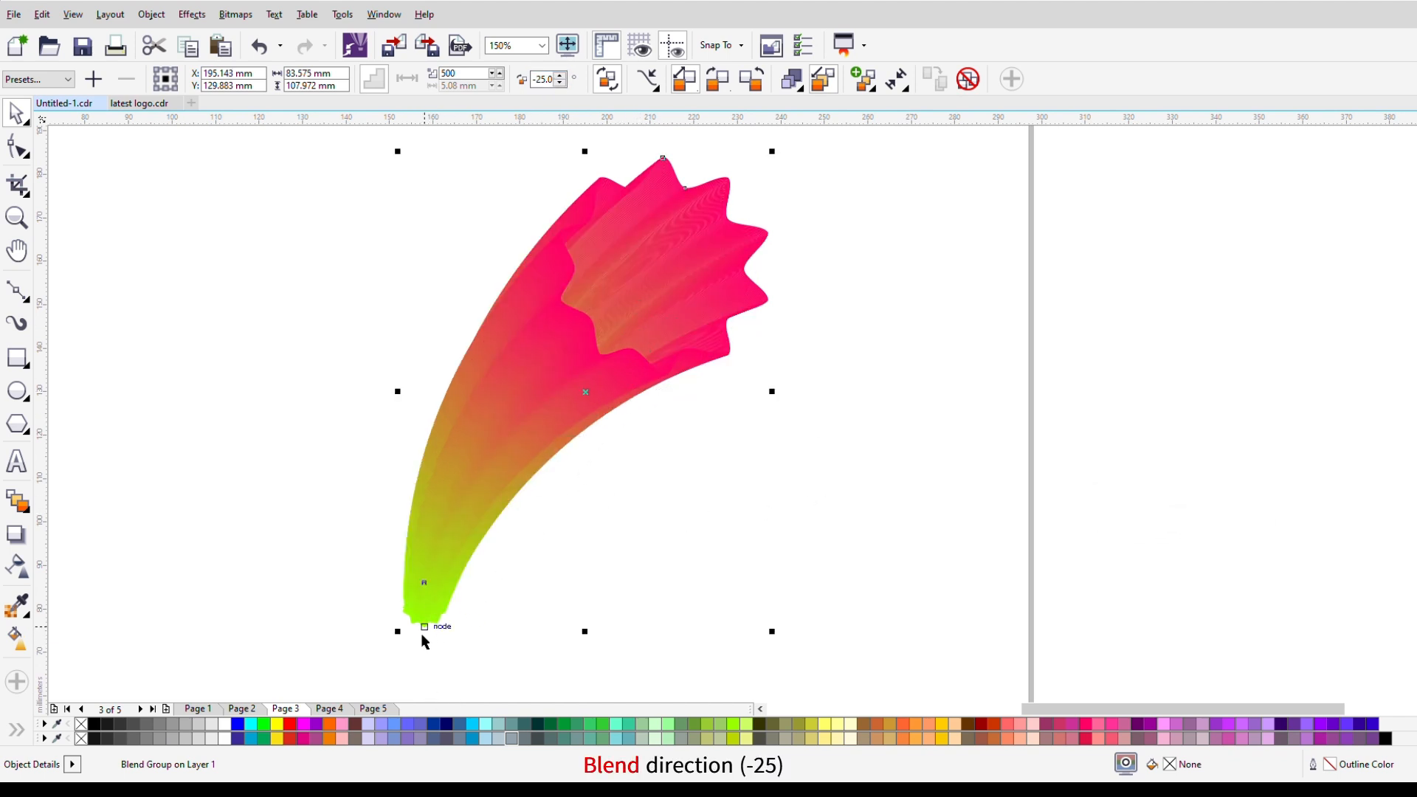
# Step: Shrink the green control polygon at the narrow end to about 2.8 x 2.9 mm, move it upward, and reposition the whole blend group
pyautogui.click(375, 590)
pyautogui.click(427, 611)
pyautogui.moveTo(428, 612); pyautogui.dragTo(458, 531)
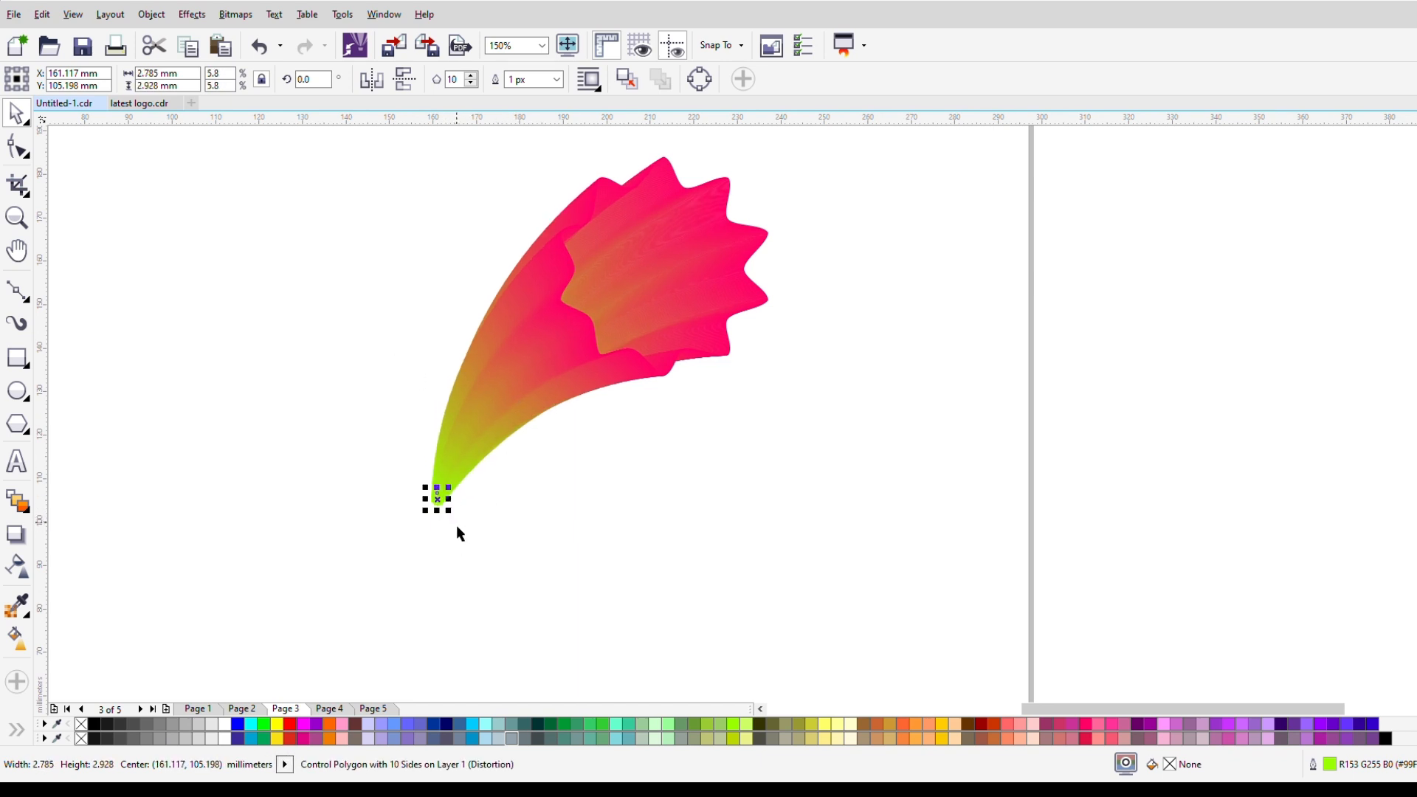
pyautogui.moveTo(619, 322); pyautogui.dragTo(719, 388)
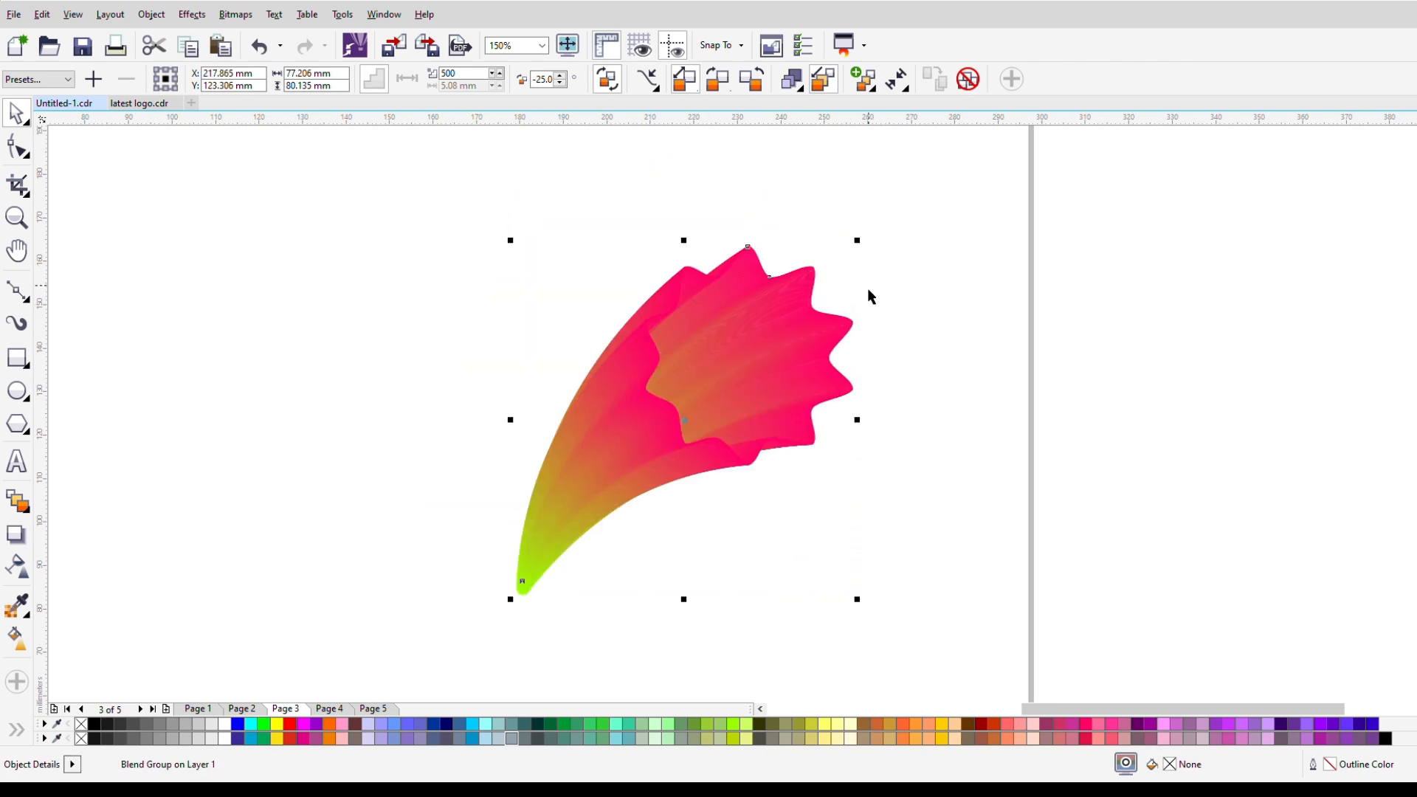
# Step: Select only the large pink control polygon at the wide end and set its outline width to Hairline
pyautogui.click(942, 290)
pyautogui.click(856, 336)
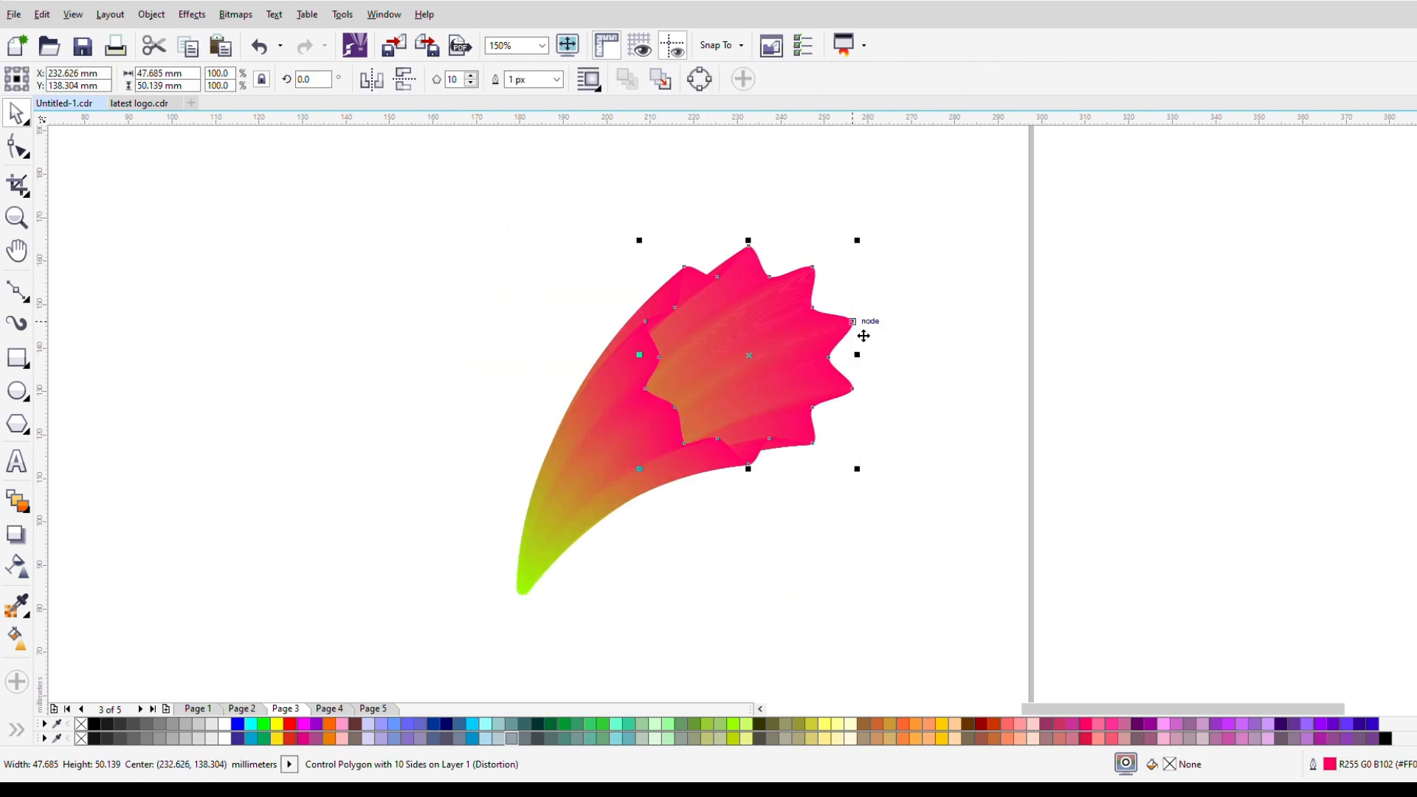
pyautogui.press('Return')
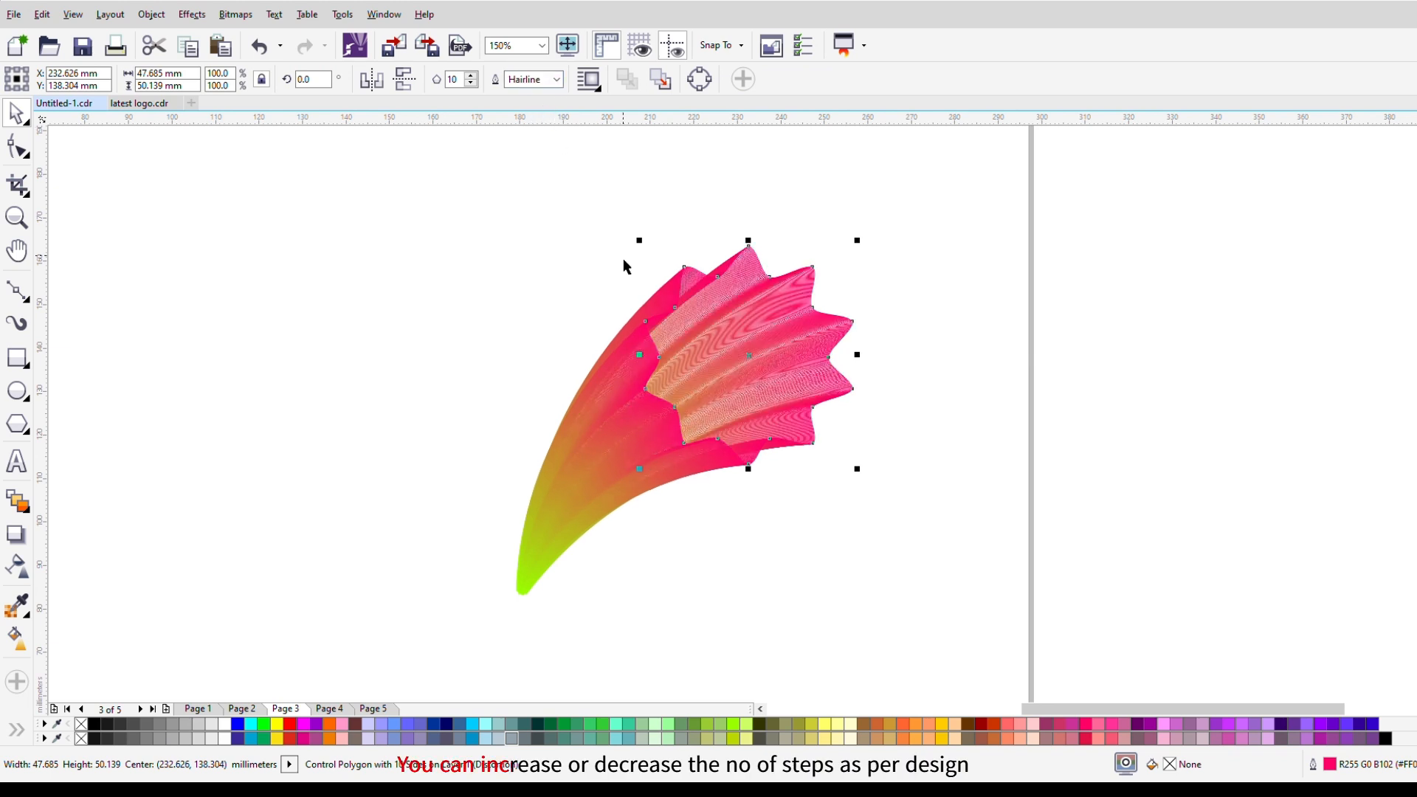
# Step: Set the blend group's number of steps to 800
pyautogui.click(497, 332)
pyautogui.click(810, 369)
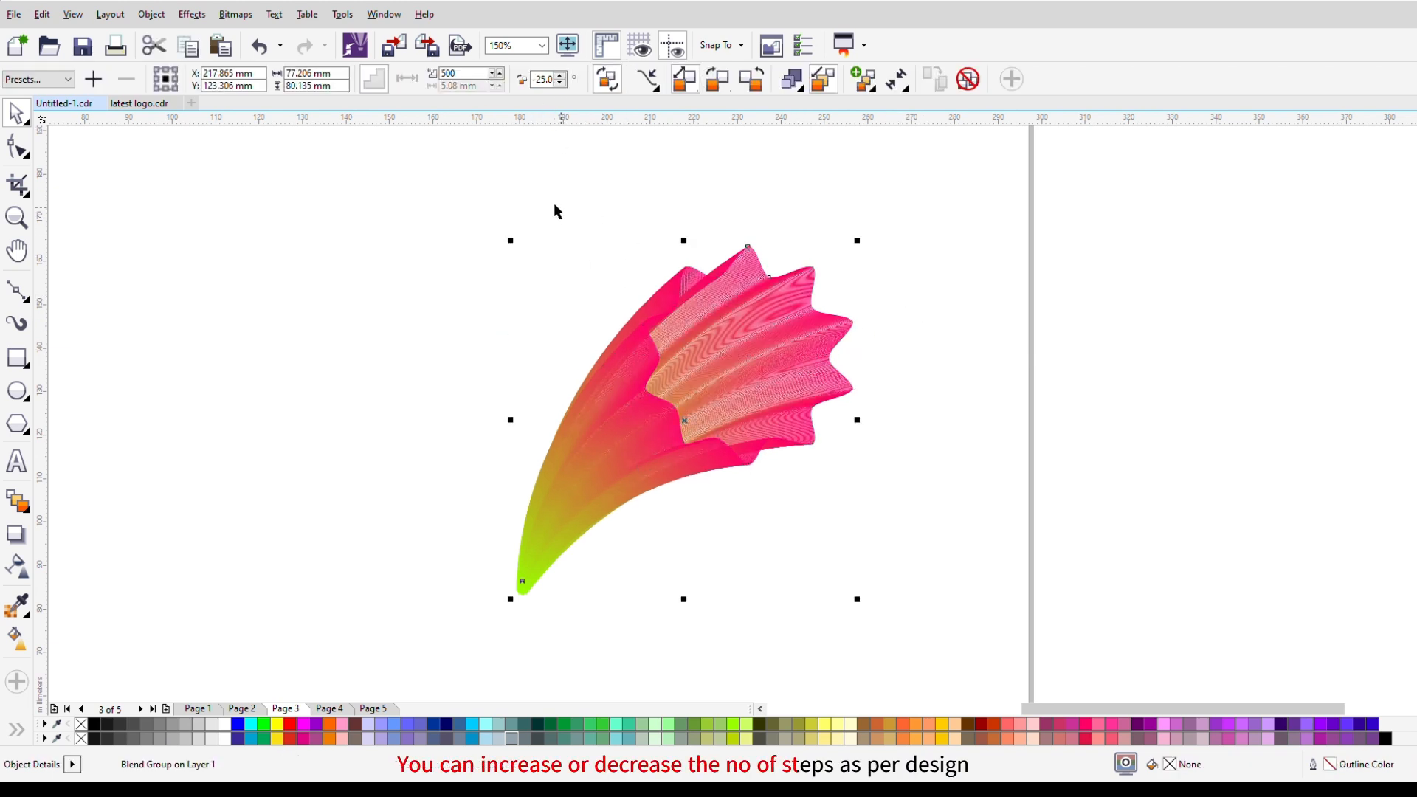
pyautogui.doubleClick(472, 73)
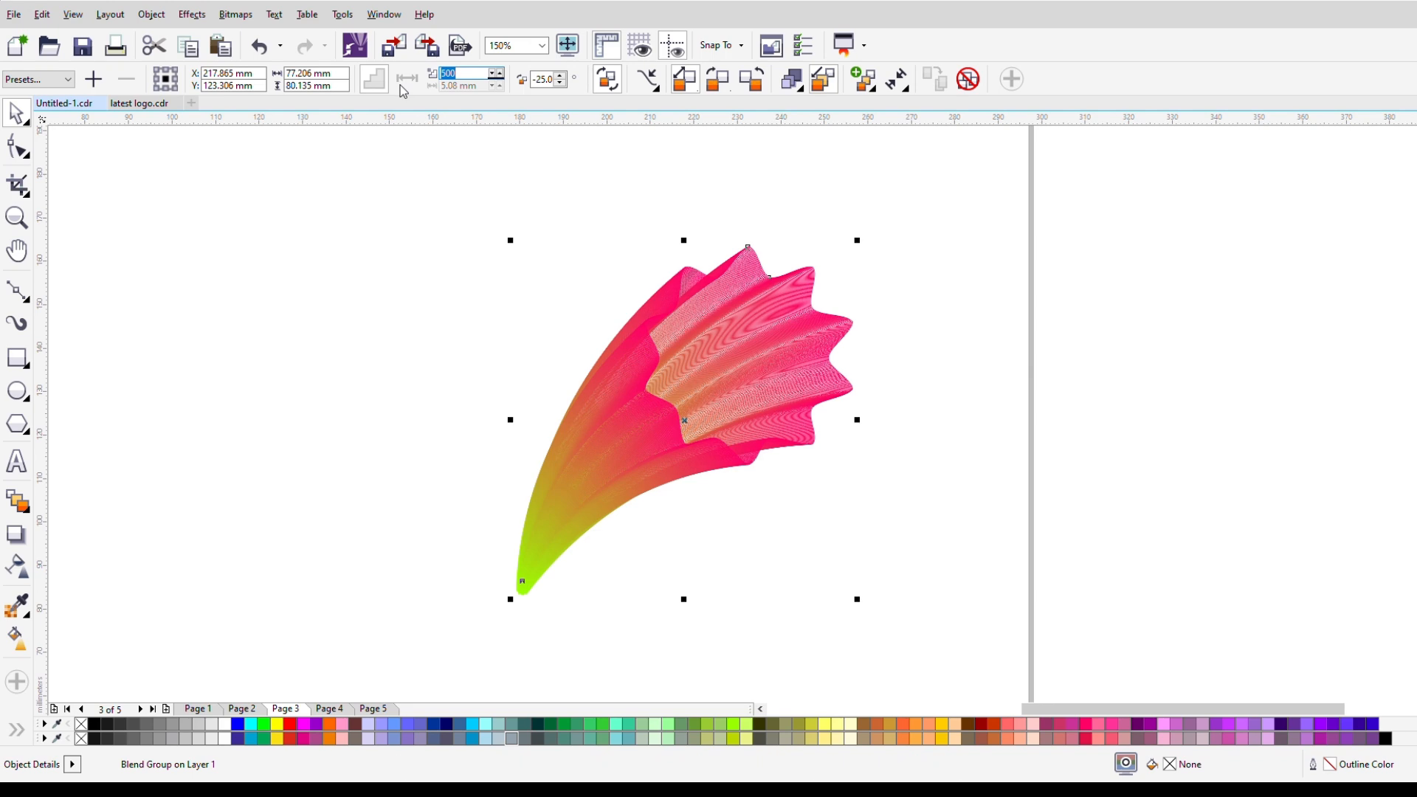
pyautogui.write('800')
pyautogui.press('Return')
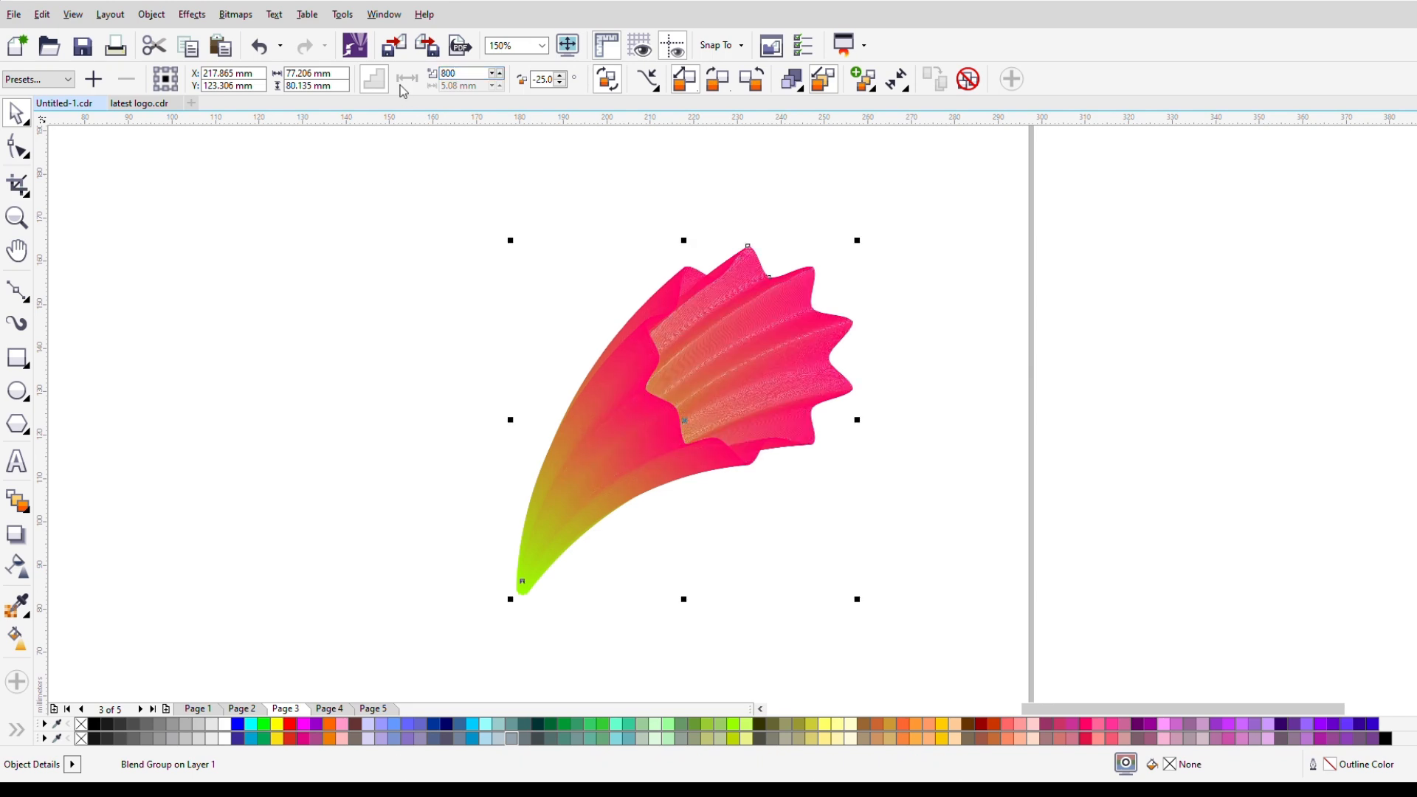
pyautogui.click(412, 322)
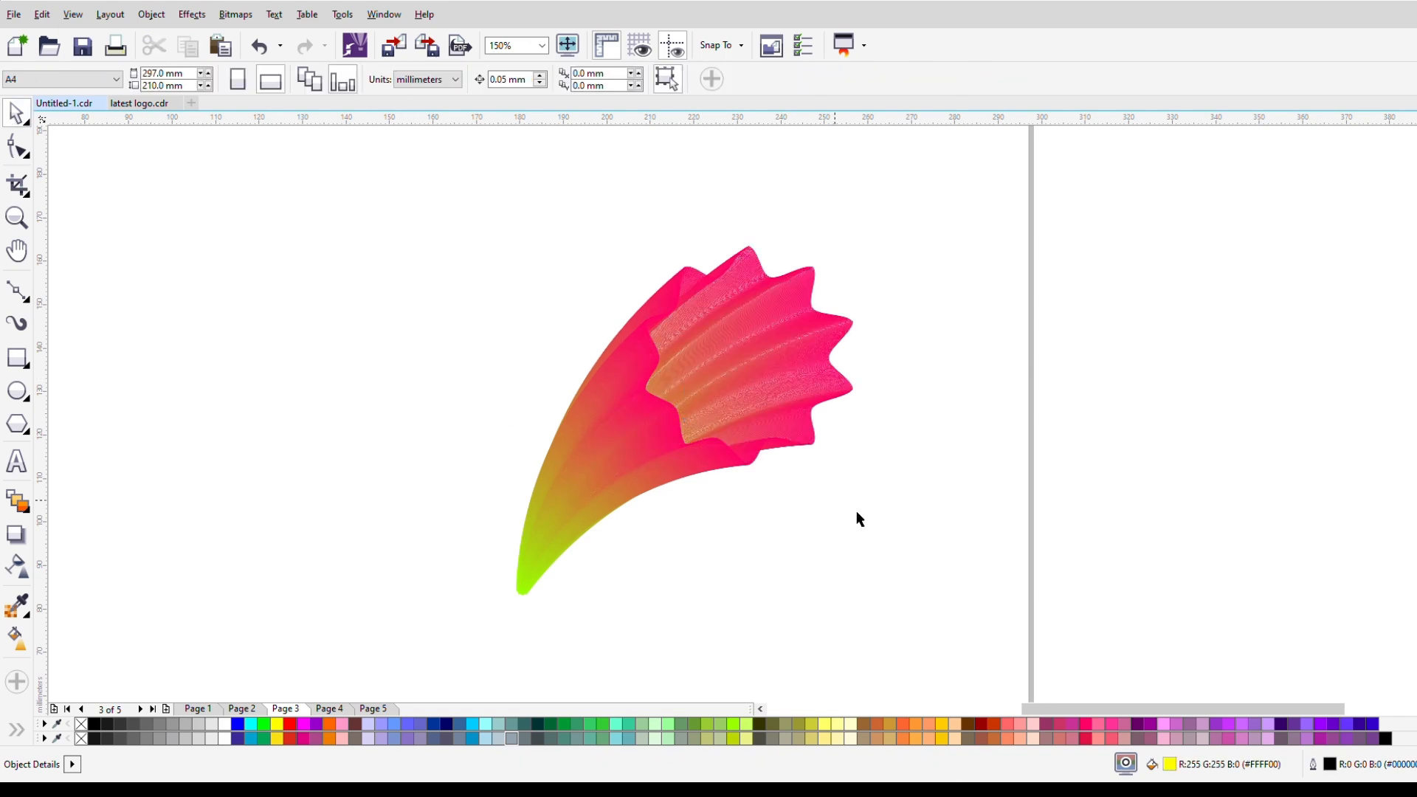
# Step: Move the blend group up and slightly to the right on the page, then deselect it
pyautogui.click(540, 564)
pyautogui.click(271, 592)
pyautogui.click(551, 533)
pyautogui.moveTo(676, 444); pyautogui.dragTo(704, 387)
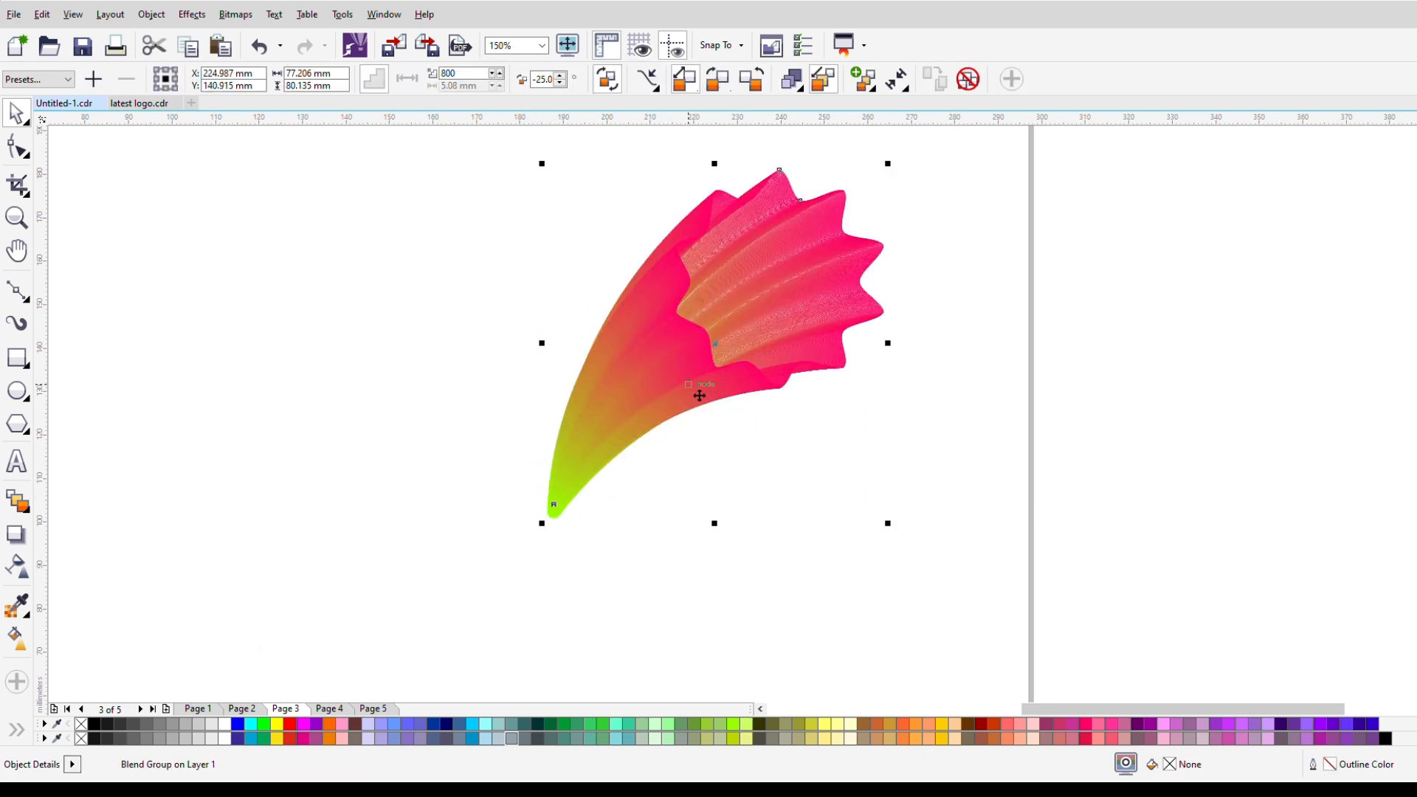
pyautogui.click(136, 474)
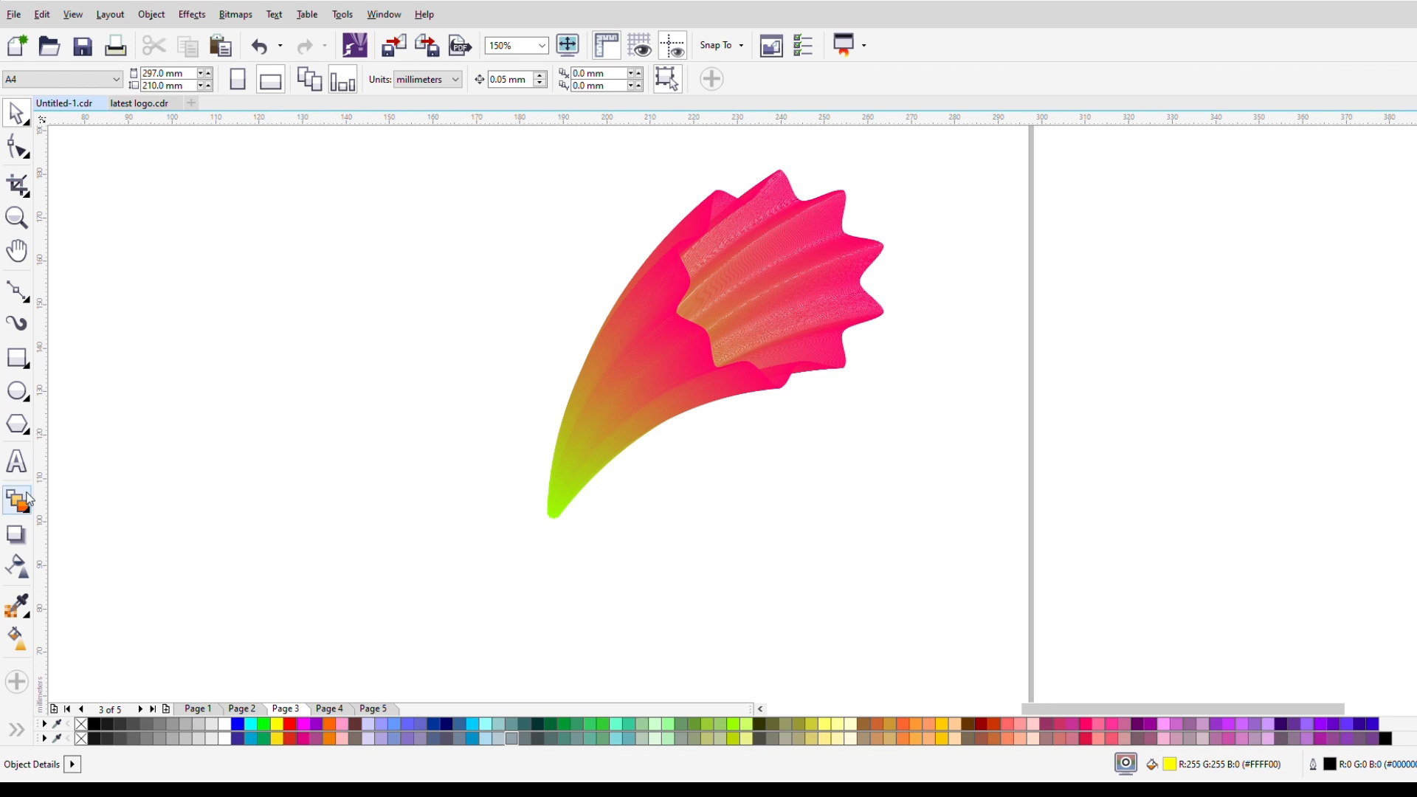
# Step: Draw the sepal's zigzag edge with three pointed tips across the flower's narrow green end using the Bezier tool
pyautogui.click(16, 291)
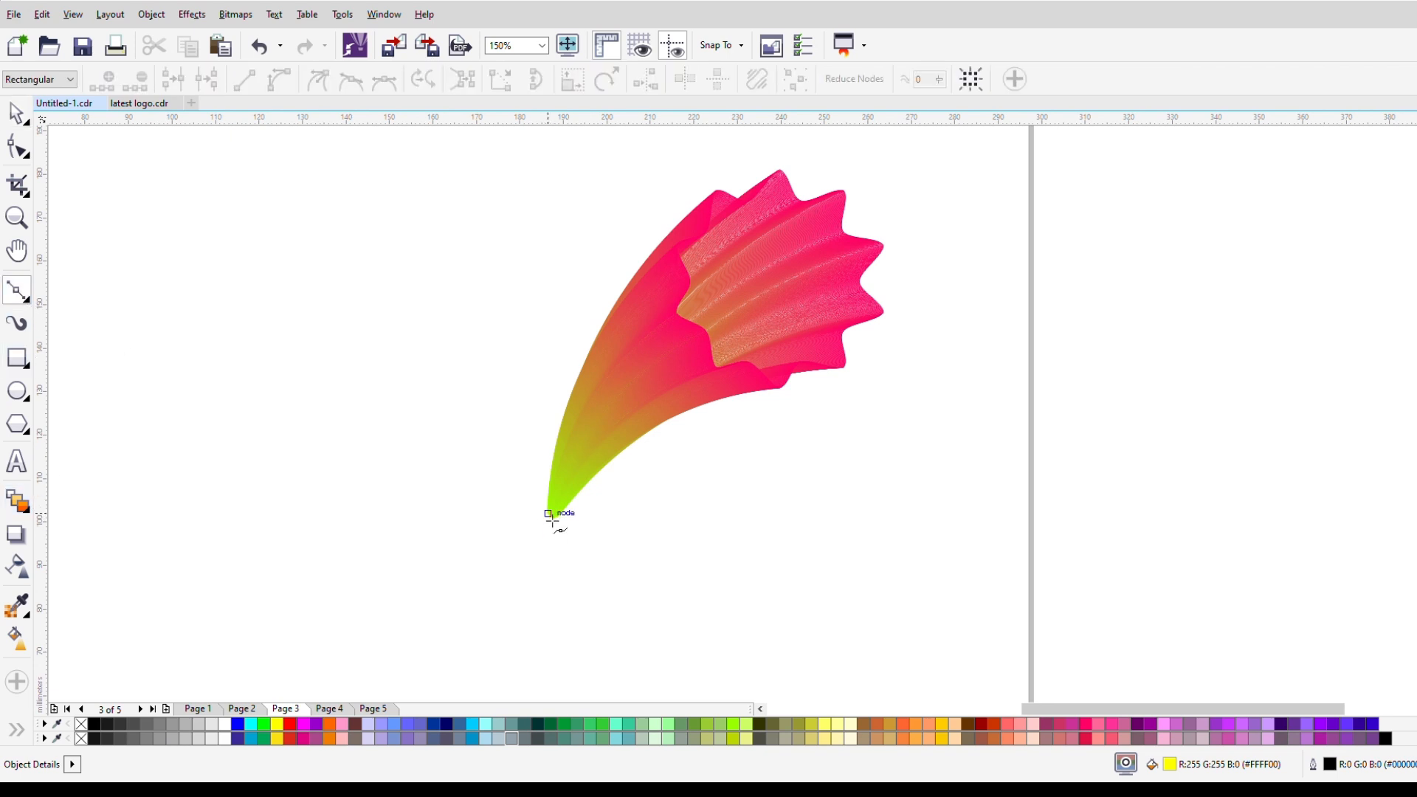
pyautogui.click(547, 513)
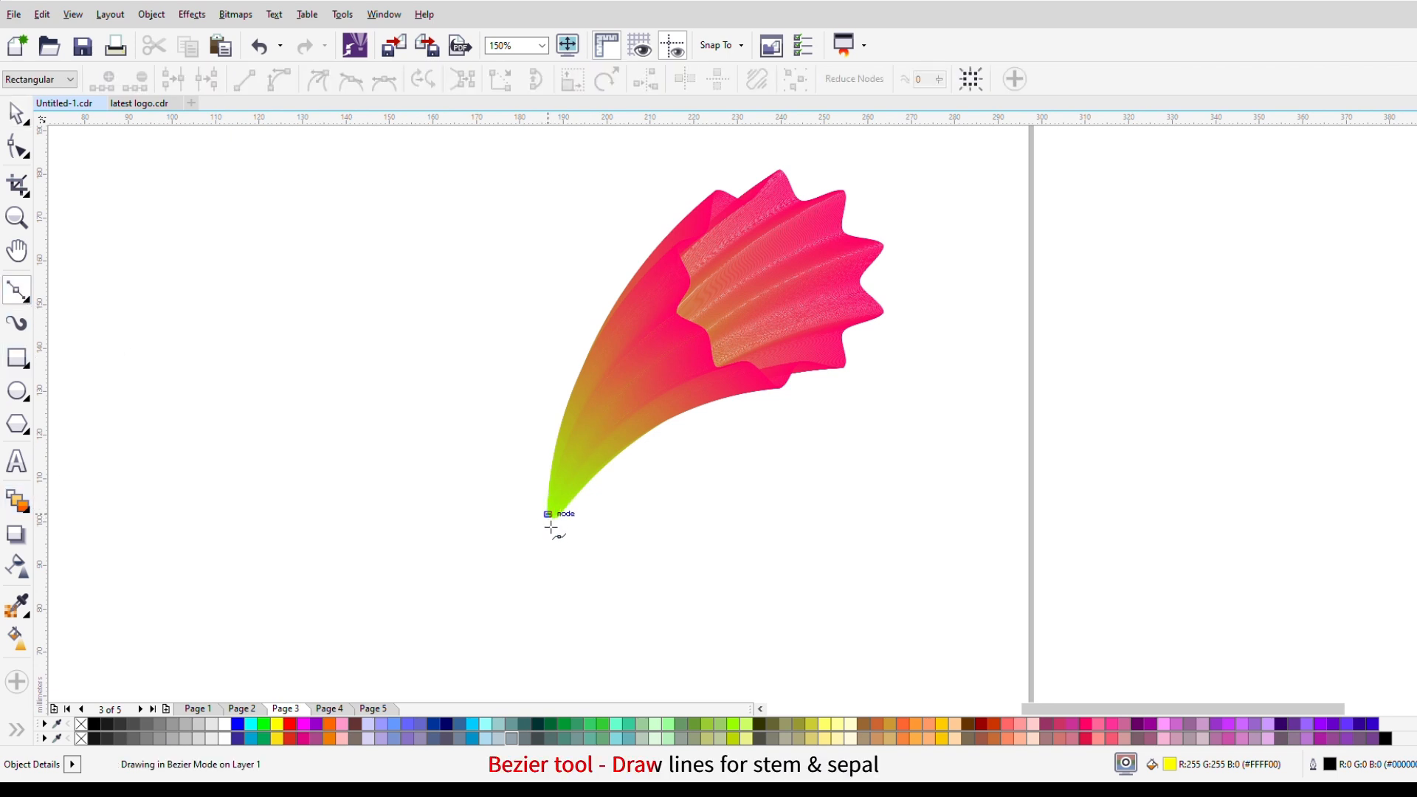
pyautogui.click(552, 482)
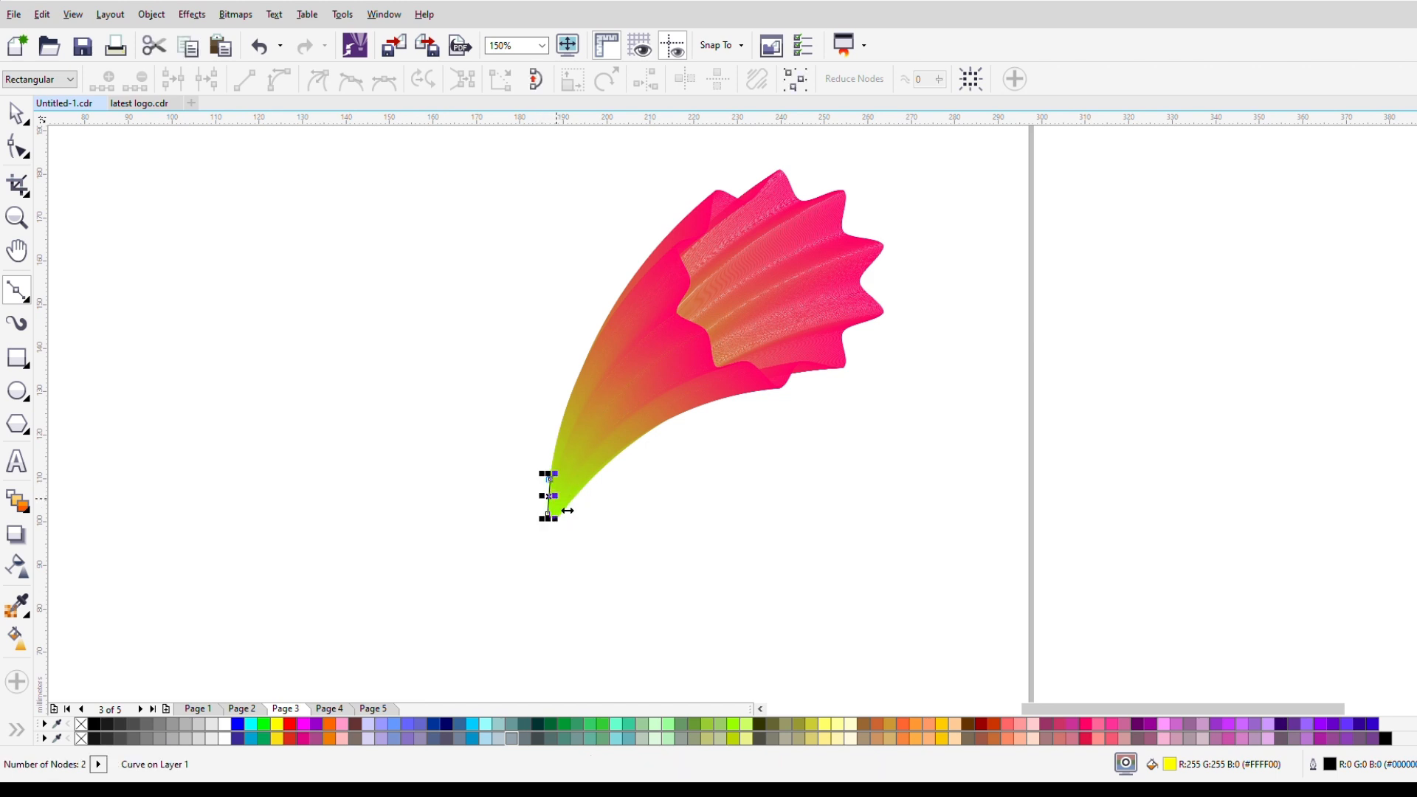
pyautogui.scroll(2, 555, 509)
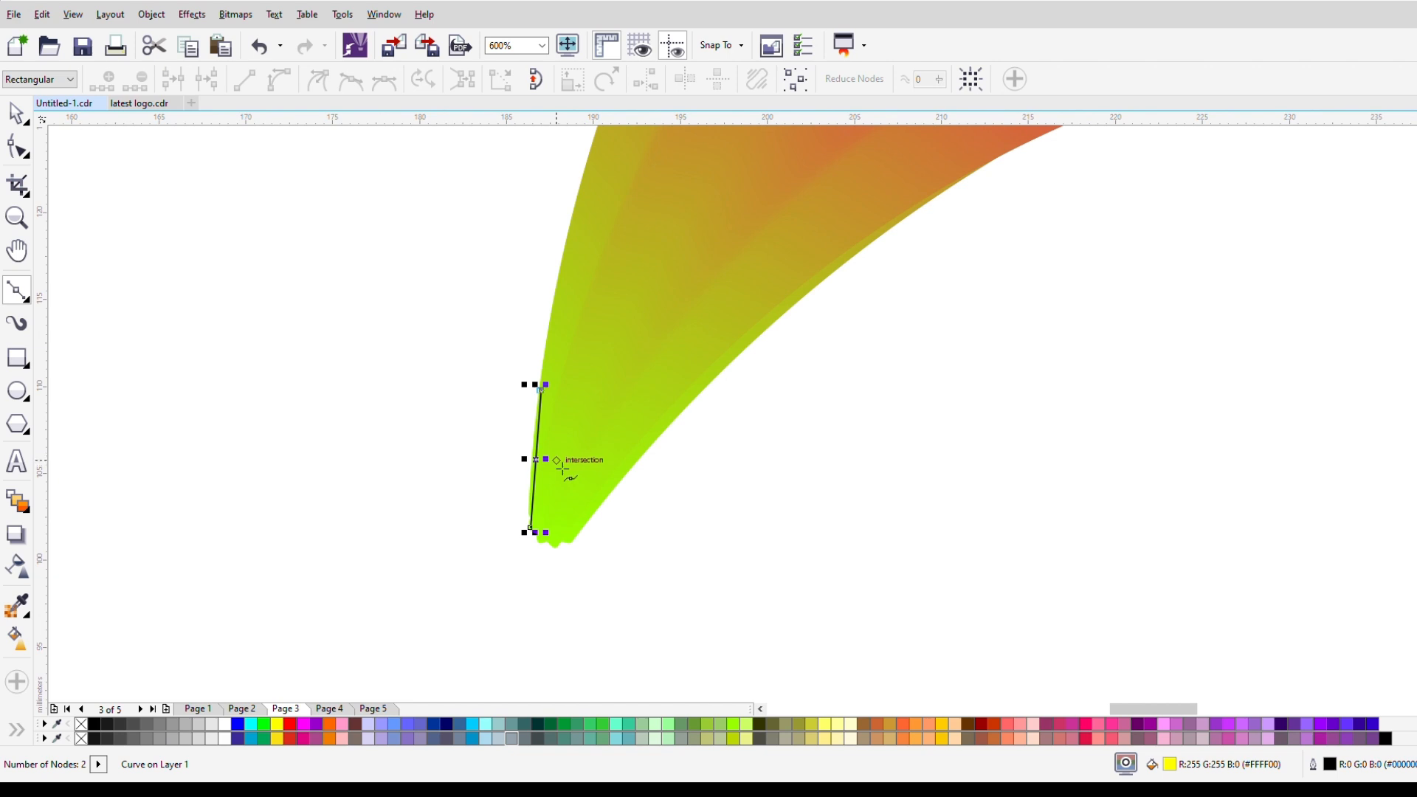
pyautogui.click(562, 463)
pyautogui.click(607, 385)
pyautogui.click(596, 468)
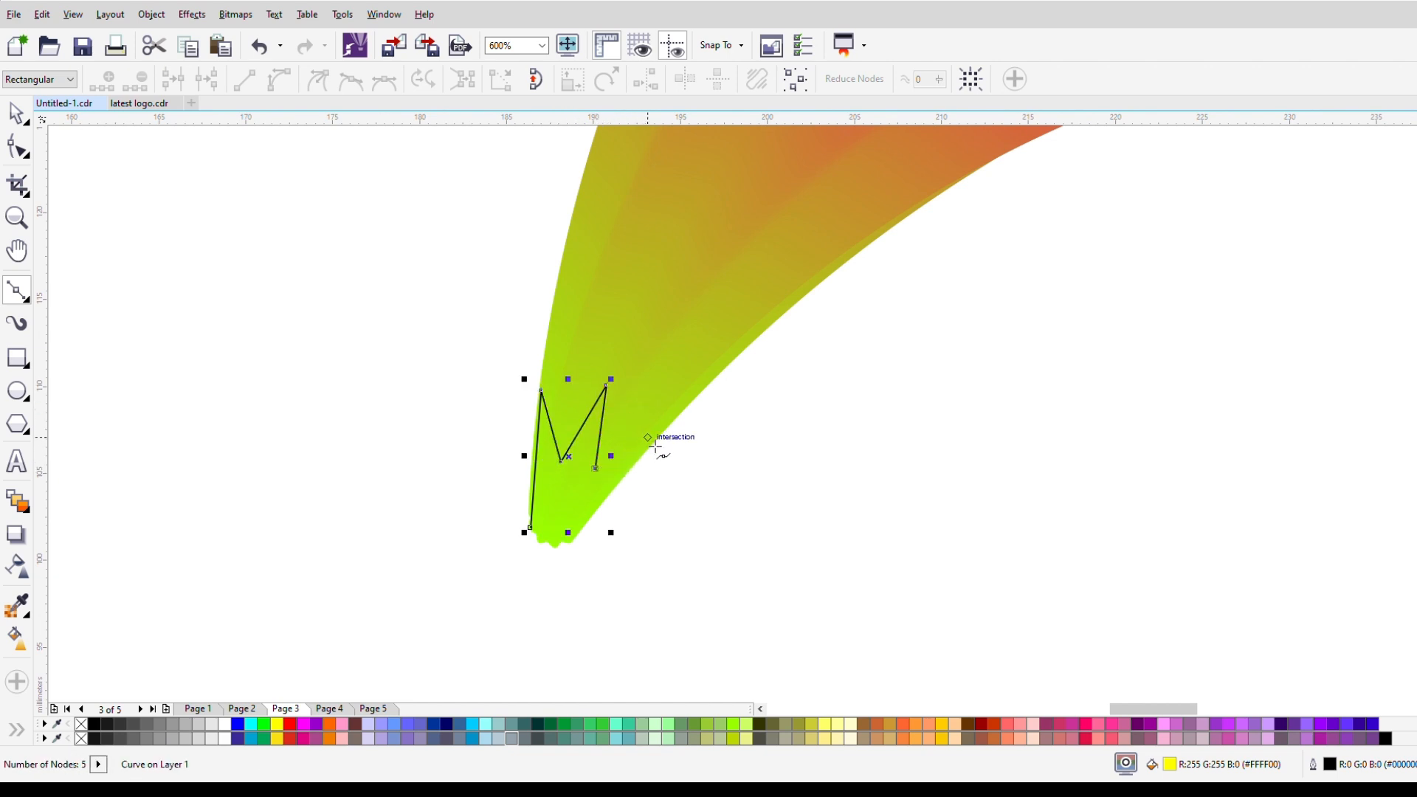
pyautogui.click(666, 427)
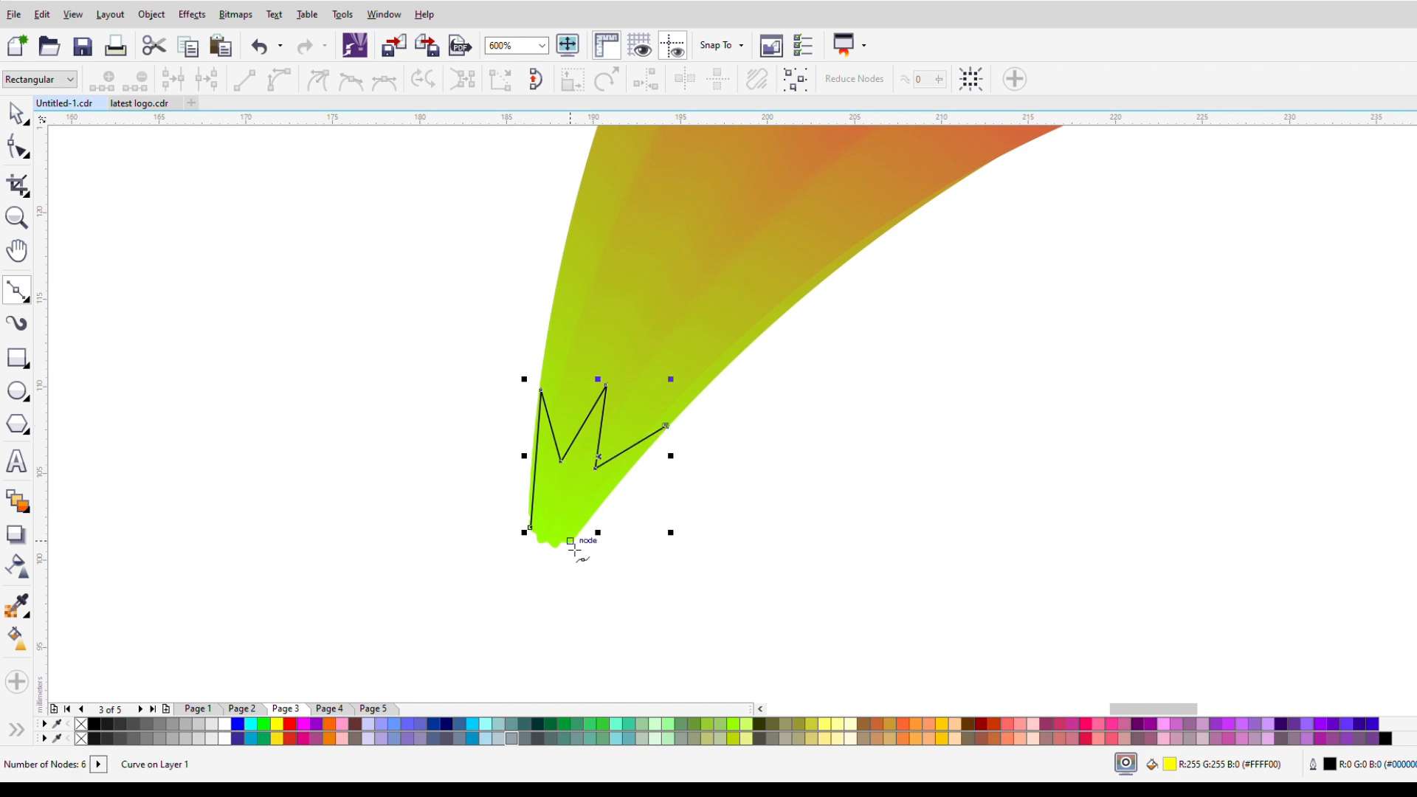
# Step: Continue the line along the flower's right edge into a short stem below the tip and close the shape, about 9 x 12.4 mm overall
pyautogui.moveTo(579, 552); pyautogui.dragTo(551, 580)
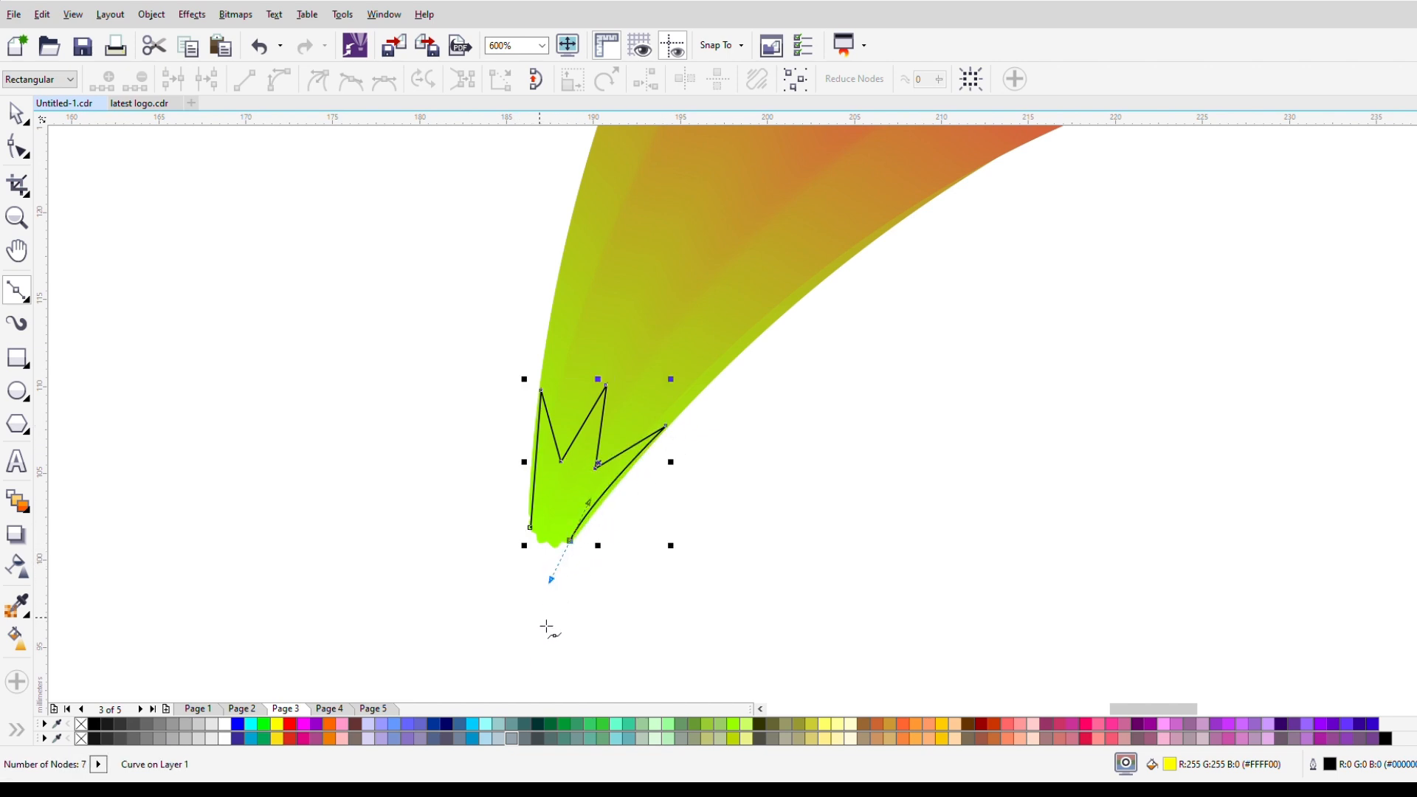
pyautogui.click(552, 600)
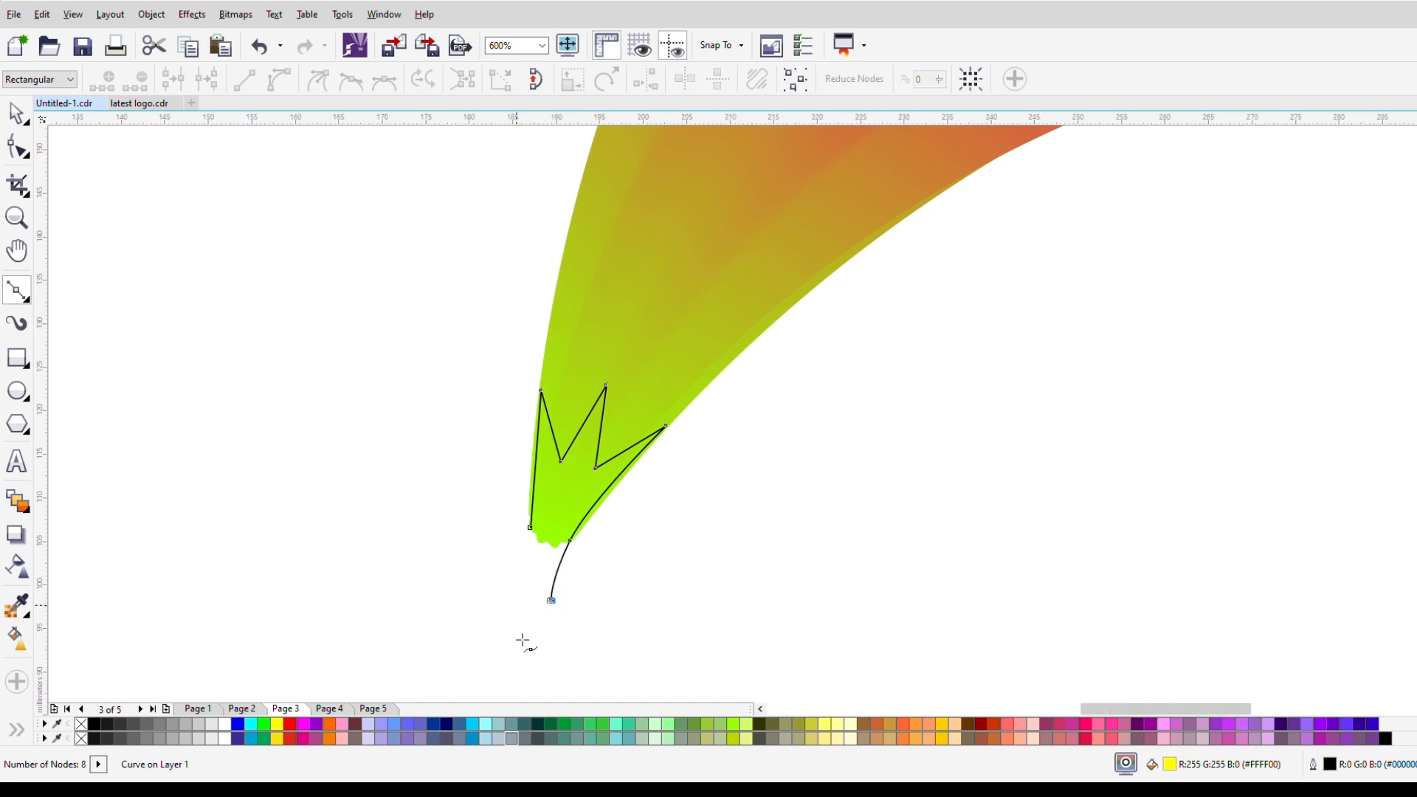
pyautogui.scroll(-2, 518, 625)
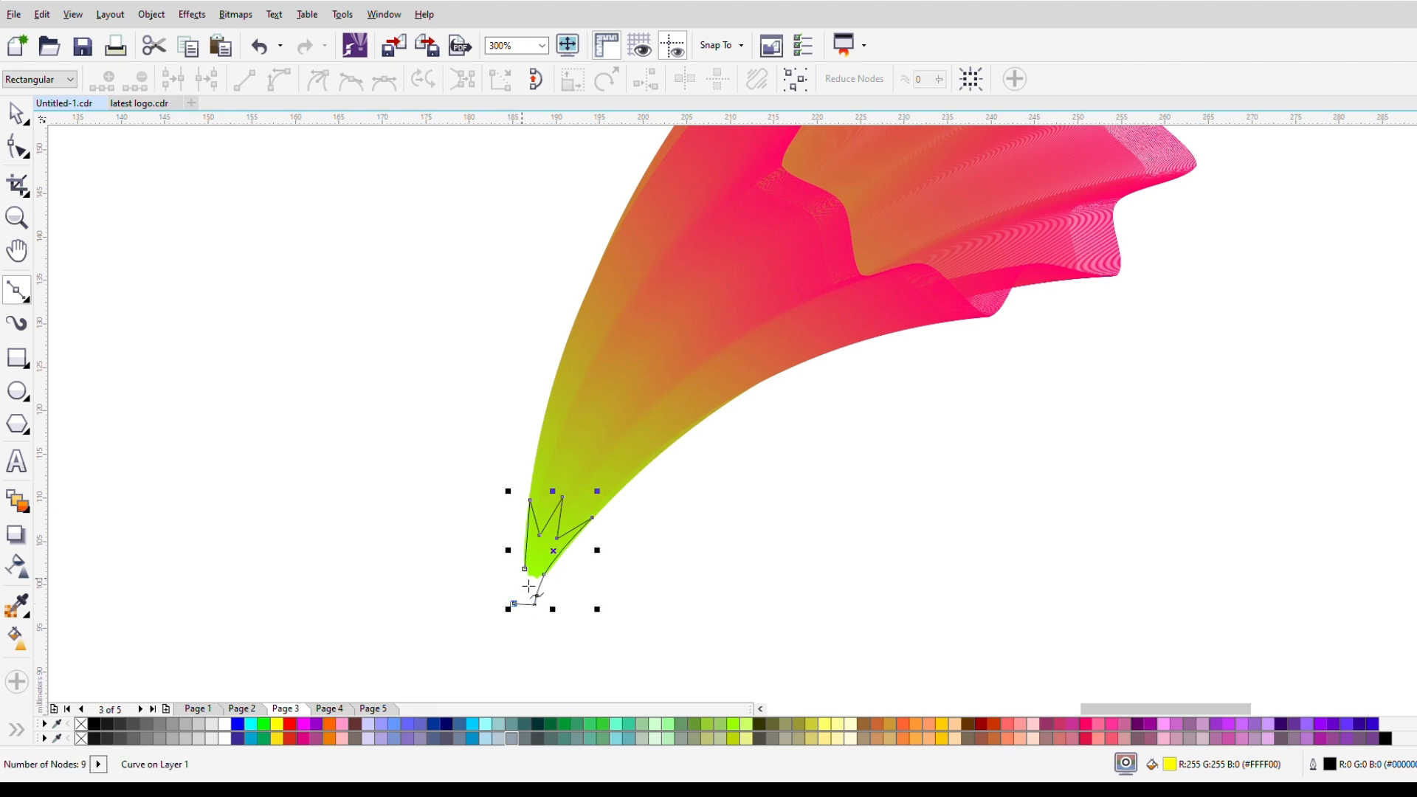
pyautogui.click(534, 602)
pyautogui.click(17, 117)
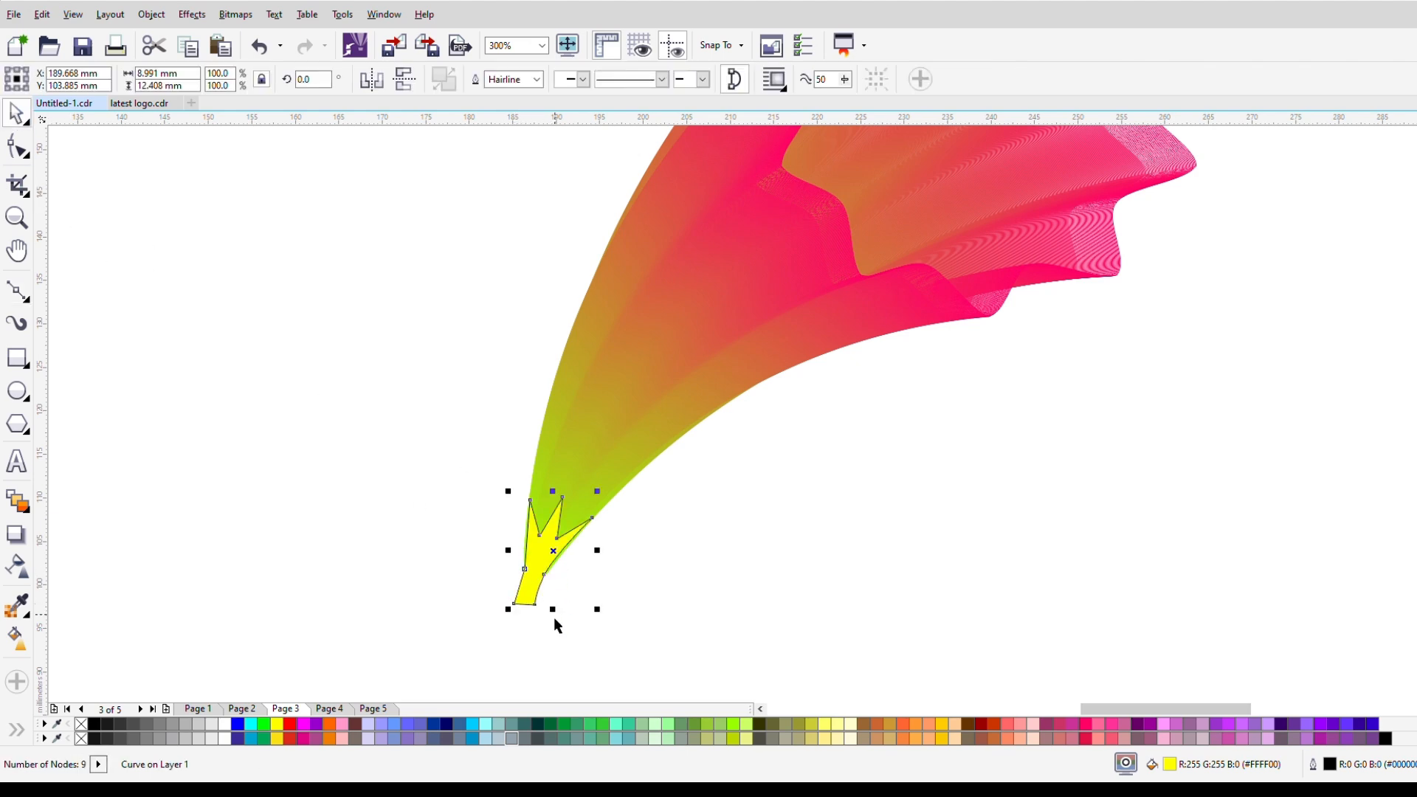
# Step: Select all nodes of the yellow stem-and-sepal shape and convert its line segments to curves
pyautogui.scroll(2, 554, 616)
pyautogui.press('F10')
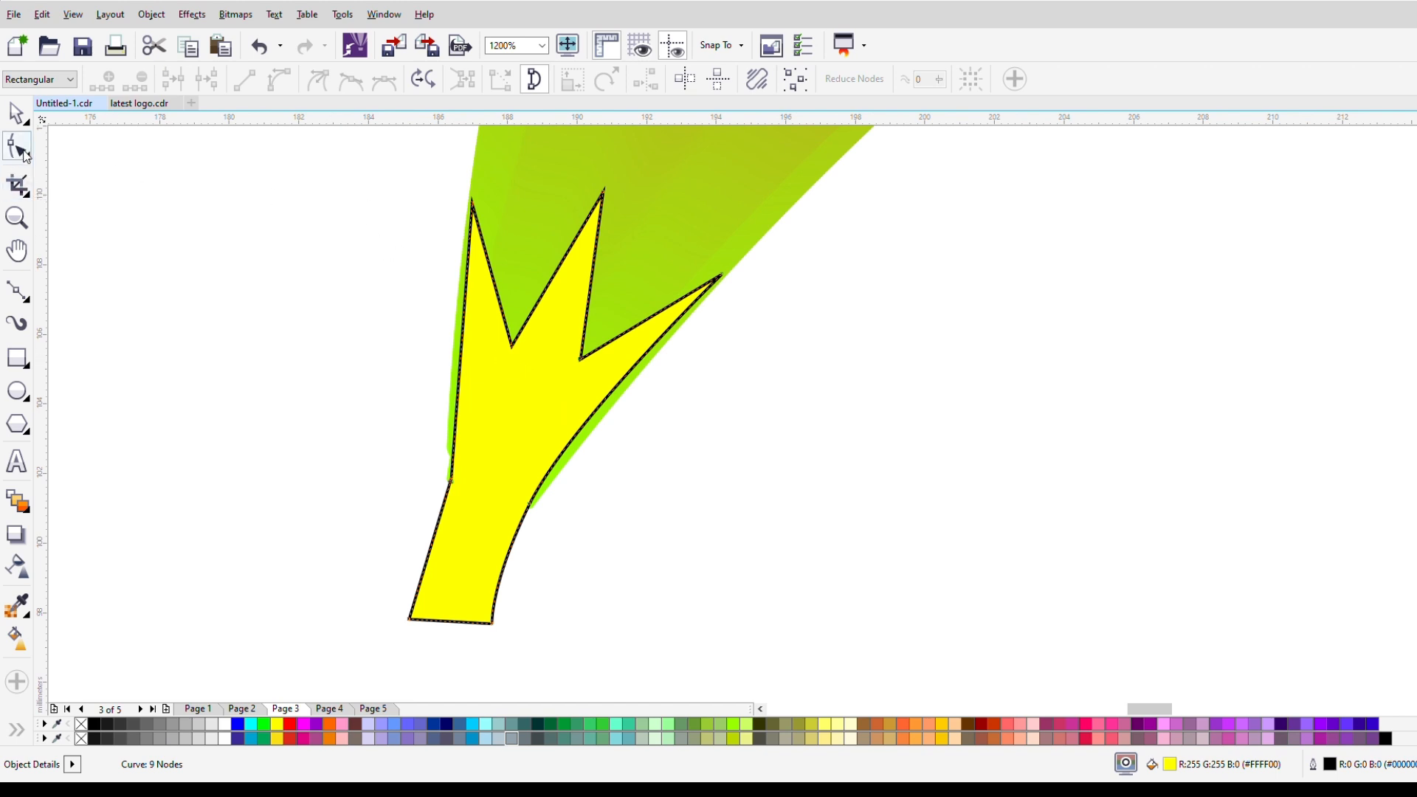
pyautogui.moveTo(381, 168); pyautogui.dragTo(753, 649)
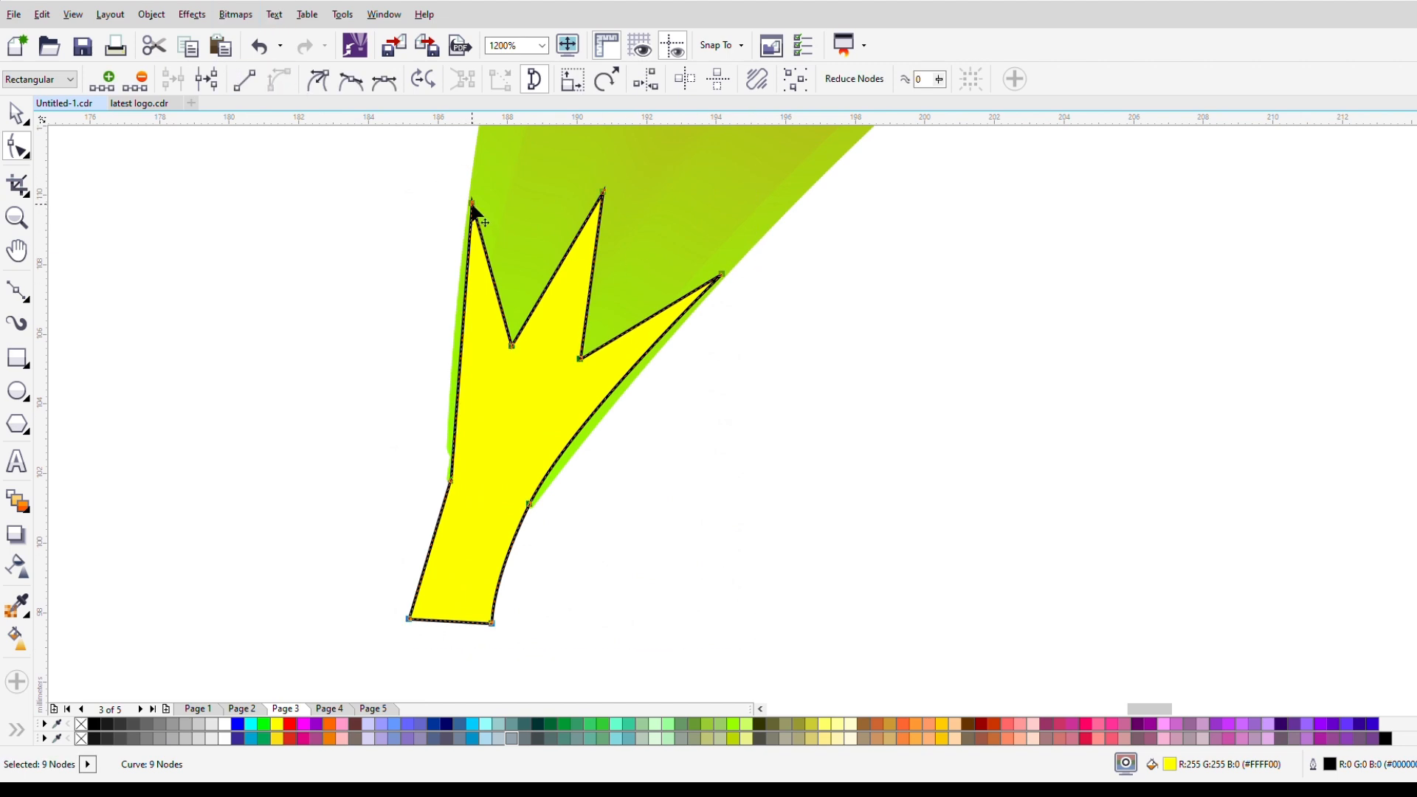
# Step: Bow the sepal's left edge outward along the flower and delete the node where it meets the stem
pyautogui.click(436, 228)
pyautogui.click(472, 204)
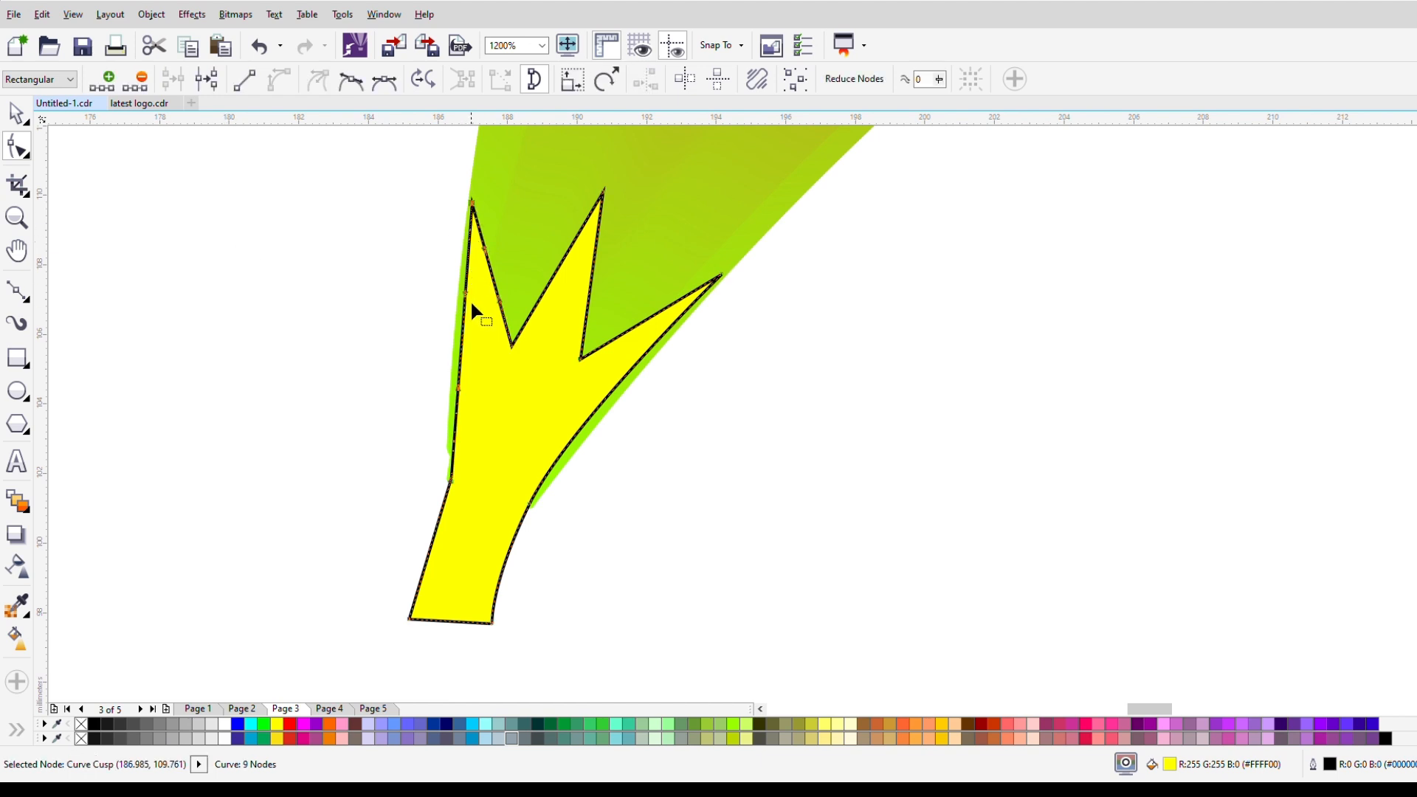
pyautogui.moveTo(466, 296); pyautogui.dragTo(453, 294)
pyautogui.moveTo(456, 394); pyautogui.dragTo(447, 401)
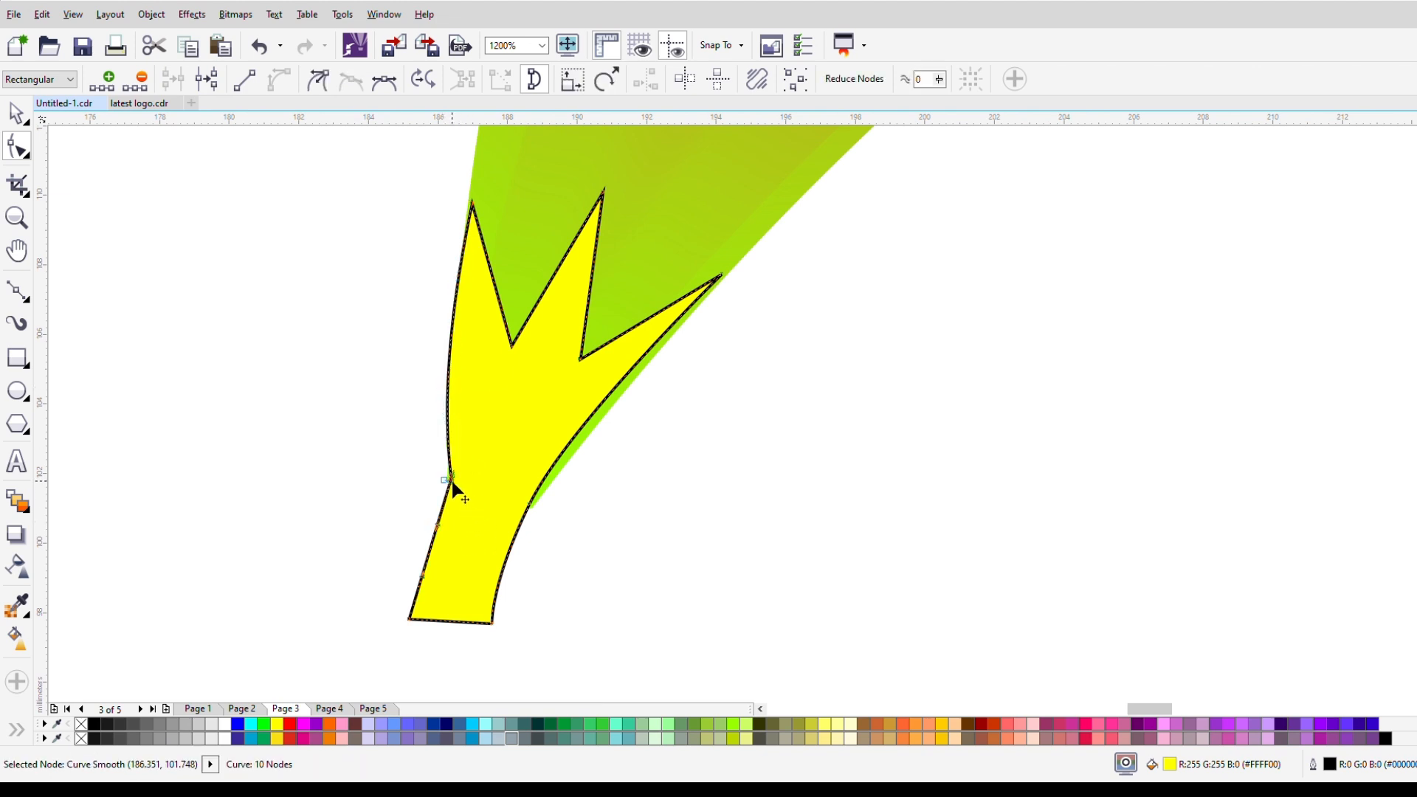
pyautogui.press('Delete')
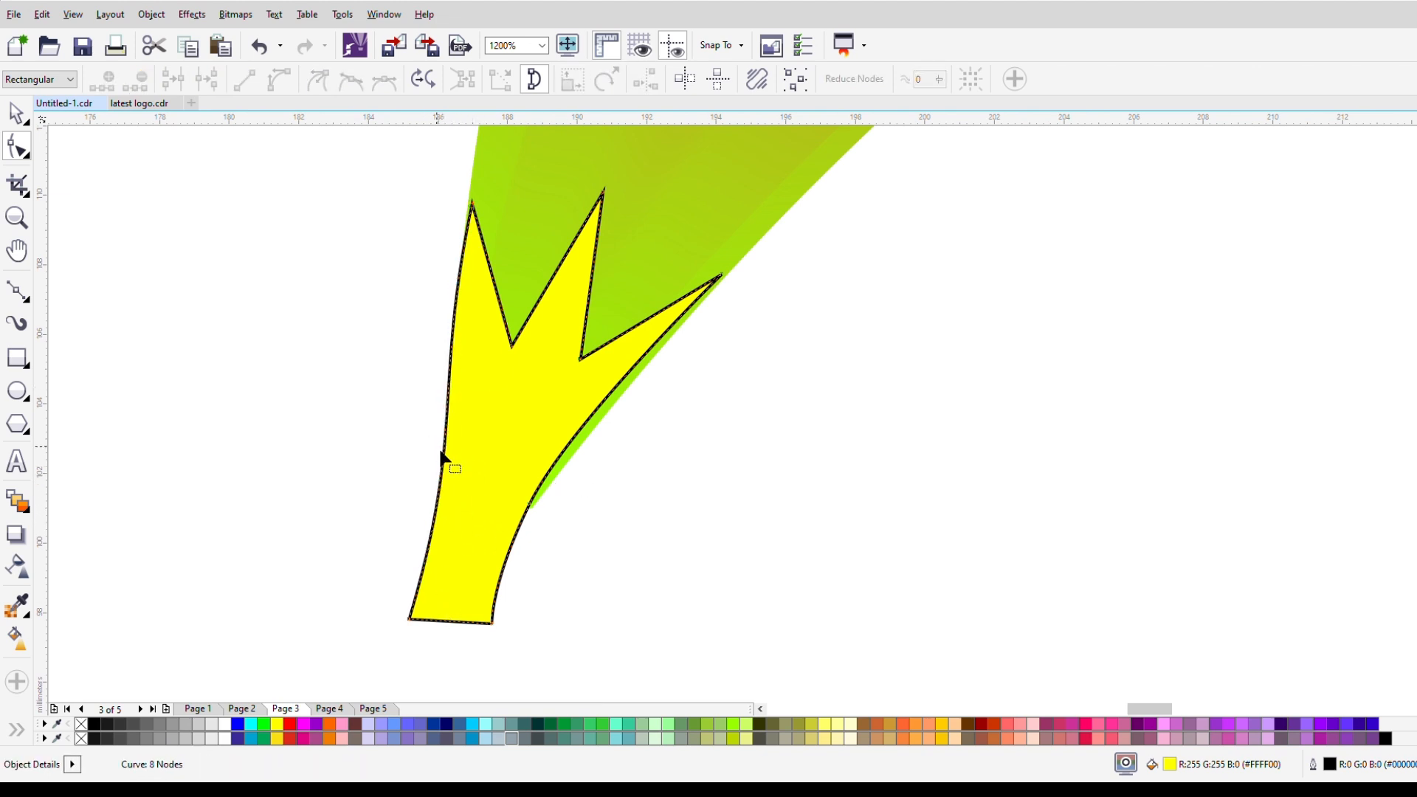
# Step: Bend the stem's left side outward and shift its lower-left corner node slightly inward
pyautogui.click(410, 618)
pyautogui.moveTo(463, 429); pyautogui.dragTo(402, 428)
pyautogui.moveTo(411, 624); pyautogui.dragTo(420, 625)
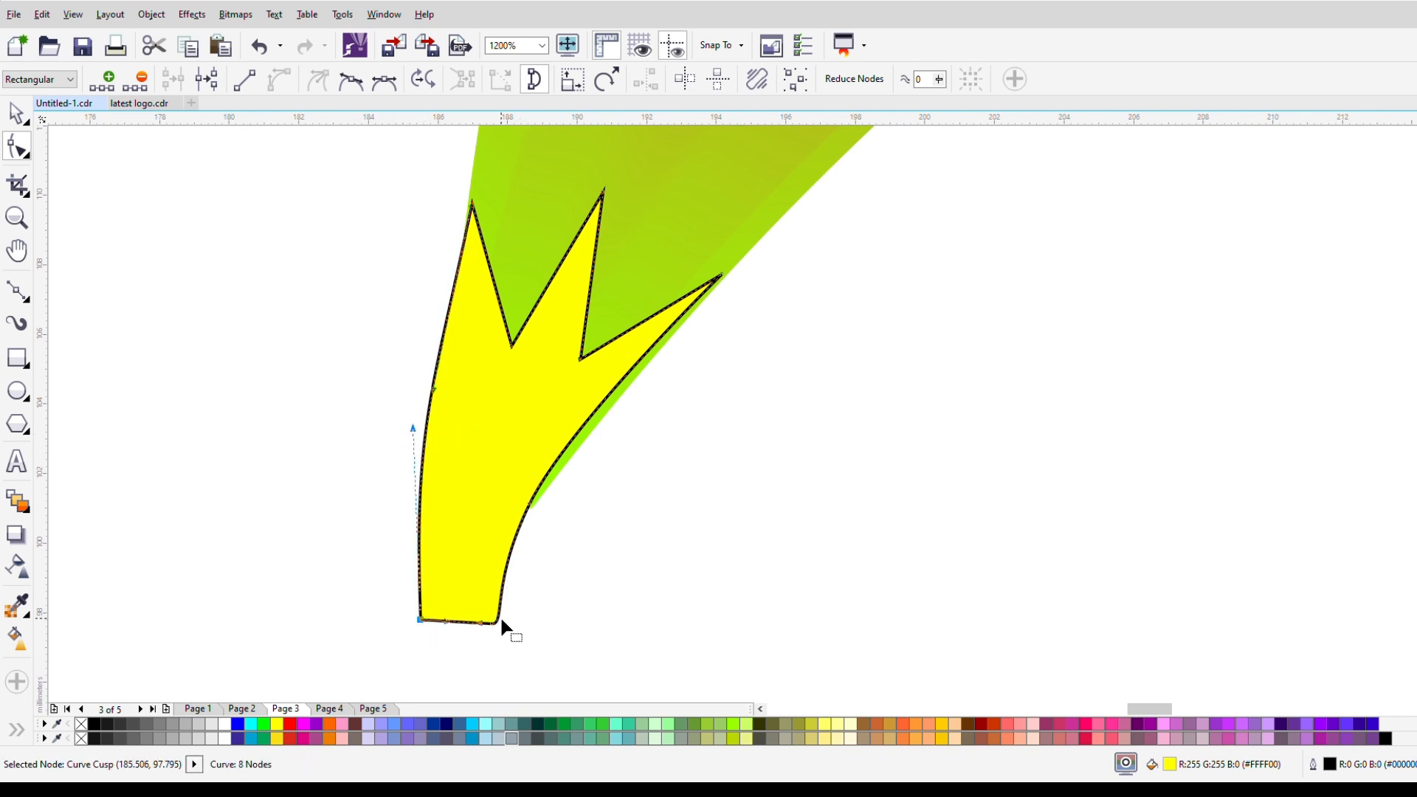
# Step: Curve both sides of the middle sepal tip using its node handles
pyautogui.click(604, 193)
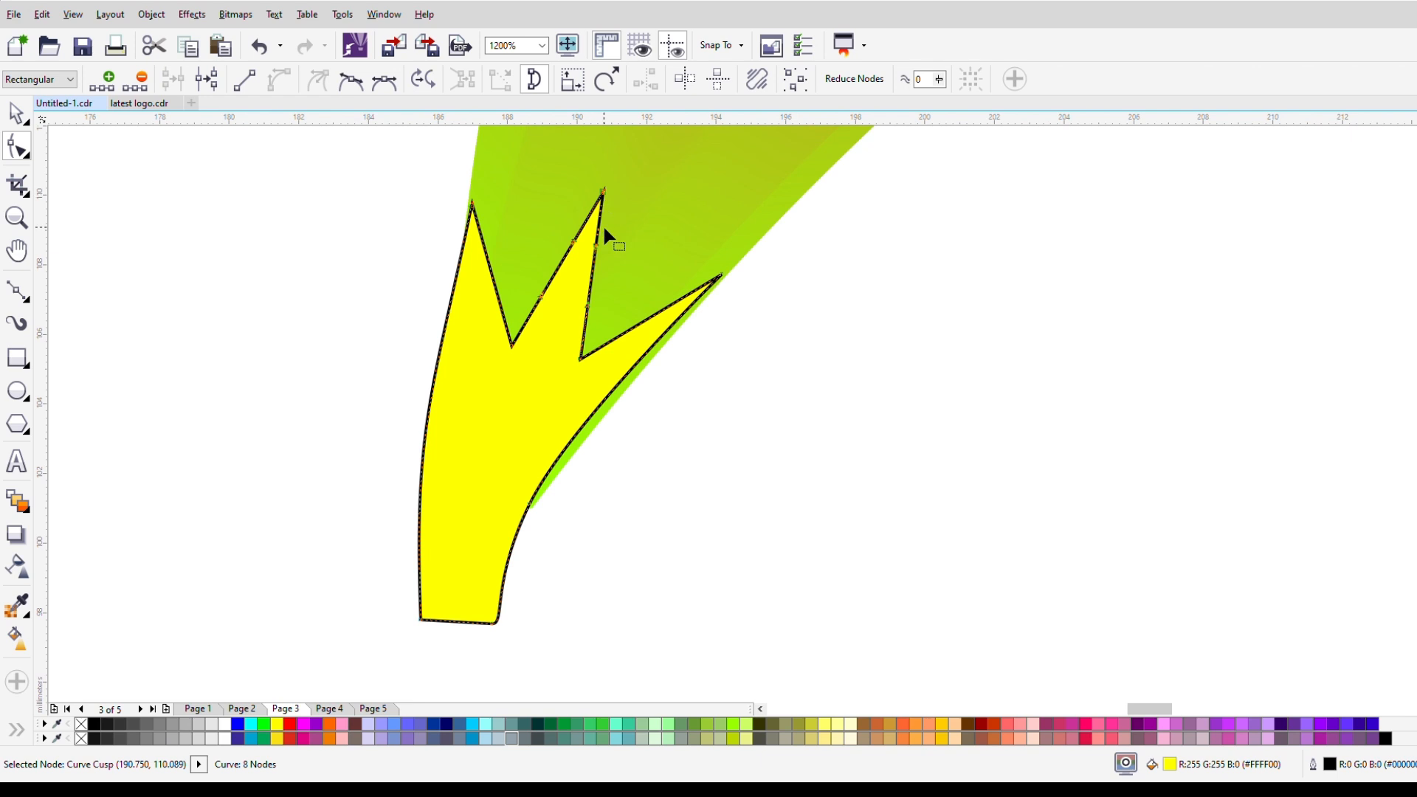
pyautogui.moveTo(575, 240)
pyautogui.mouseDown()
pyautogui.moveTo(562, 238)
pyautogui.moveTo(601, 248)
pyautogui.mouseUp()
pyautogui.click(603, 193)
pyautogui.moveTo(588, 303); pyautogui.dragTo(592, 304)
# Step: Curve the inner edge of the left sepal tip, pull its outer edge inward, and move the tip slightly left
pyautogui.click(511, 345)
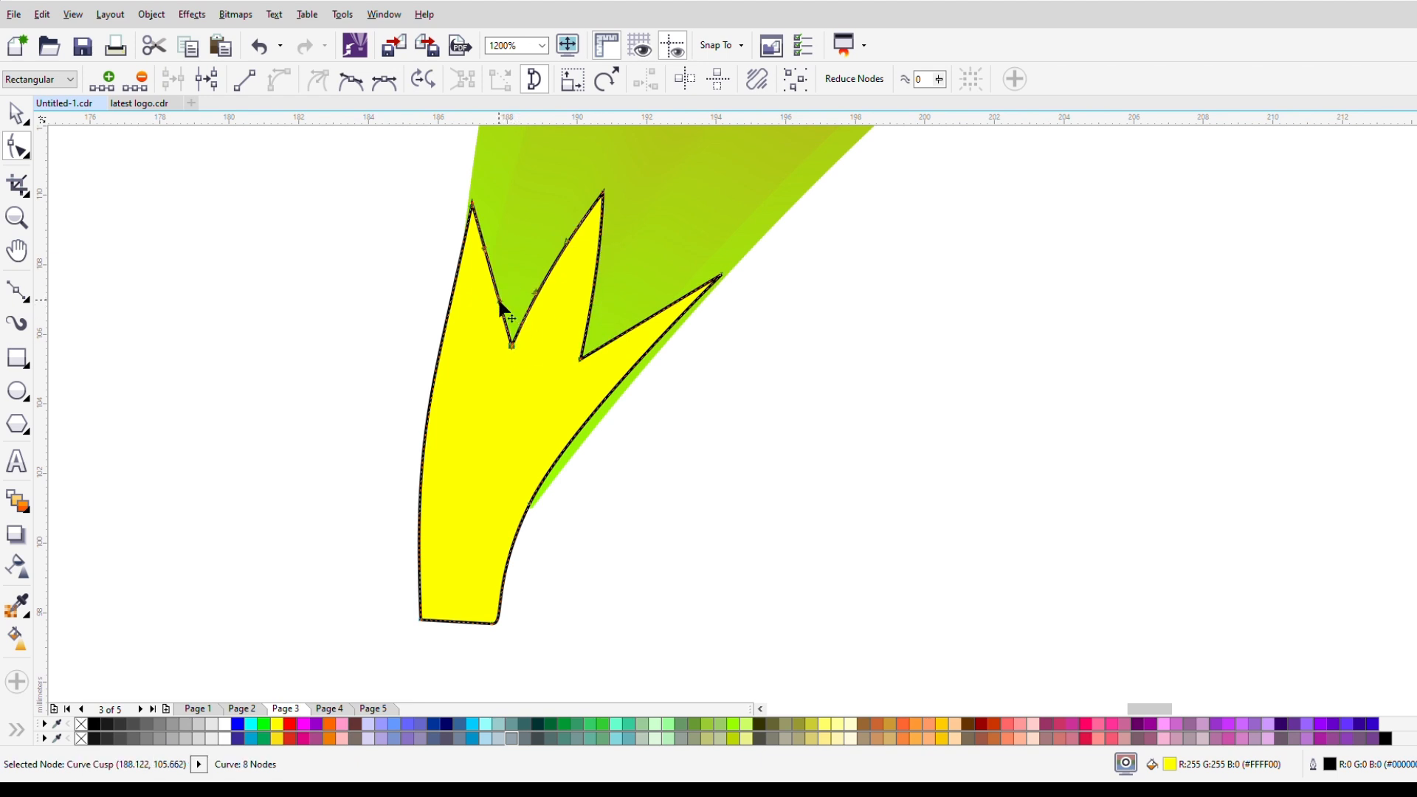
pyautogui.click(473, 206)
pyautogui.moveTo(436, 386); pyautogui.dragTo(472, 388)
pyautogui.moveTo(473, 210); pyautogui.dragTo(465, 209)
# Step: Move the right sepal tip out to the flower's edge, curve its upper side, and undo the last handle adjustment
pyautogui.moveTo(720, 278); pyautogui.dragTo(726, 275)
pyautogui.moveTo(625, 332); pyautogui.dragTo(625, 320)
pyautogui.moveTo(702, 285); pyautogui.dragTo(683, 288)
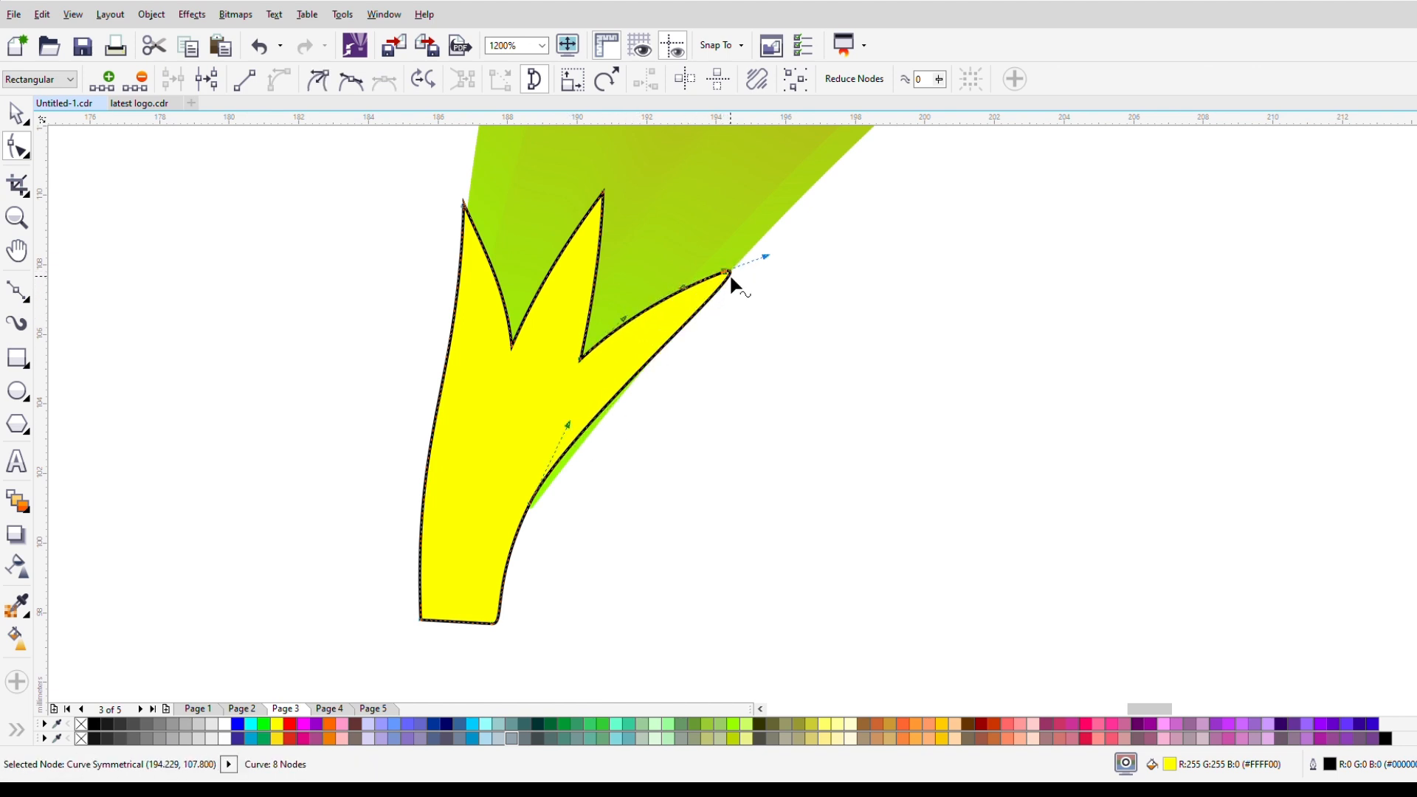
pyautogui.hotkey('ctrl', 'z')
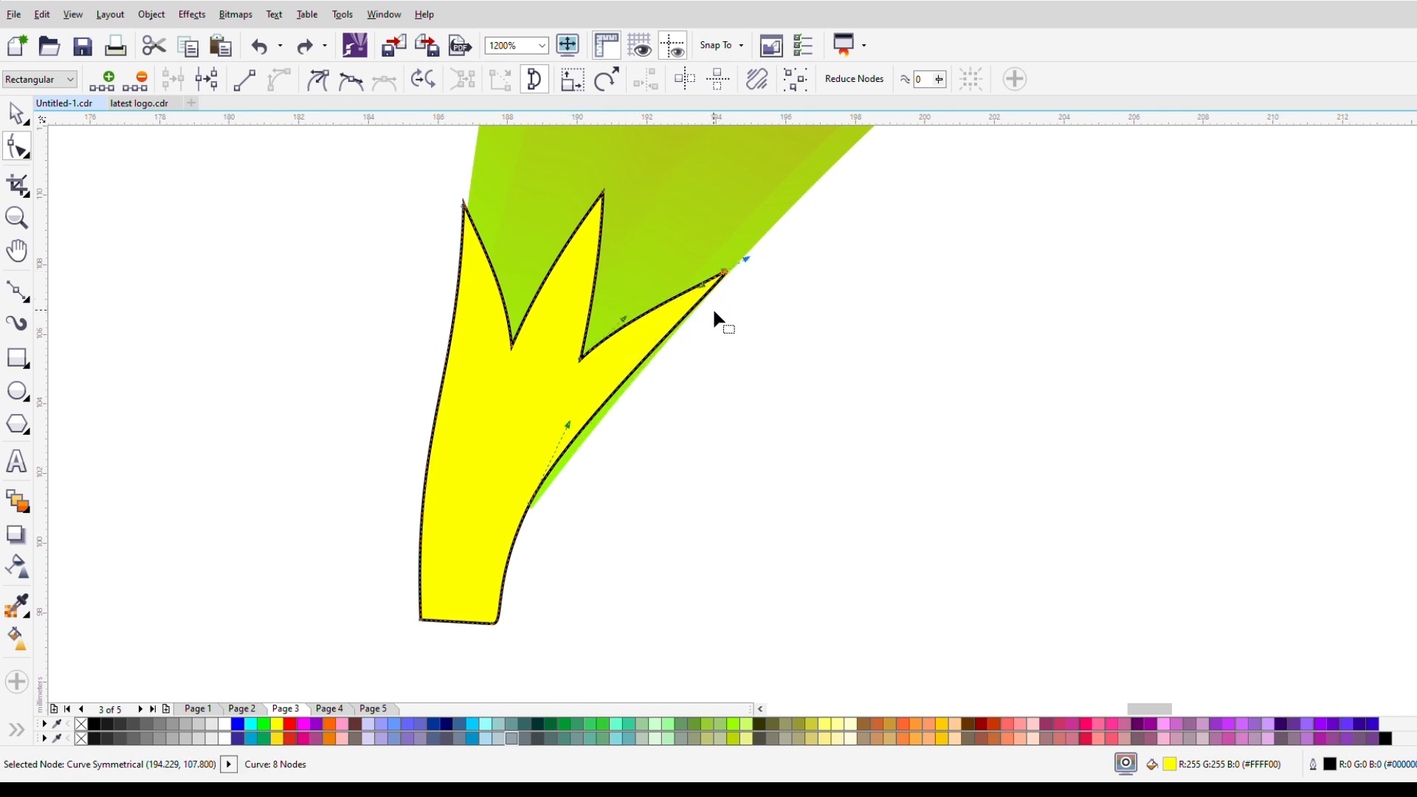
# Step: Bend the right side of the sepal outward to cover the flower's edge and nudge its side node slightly outward
pyautogui.click(530, 506)
pyautogui.moveTo(569, 431); pyautogui.dragTo(601, 427)
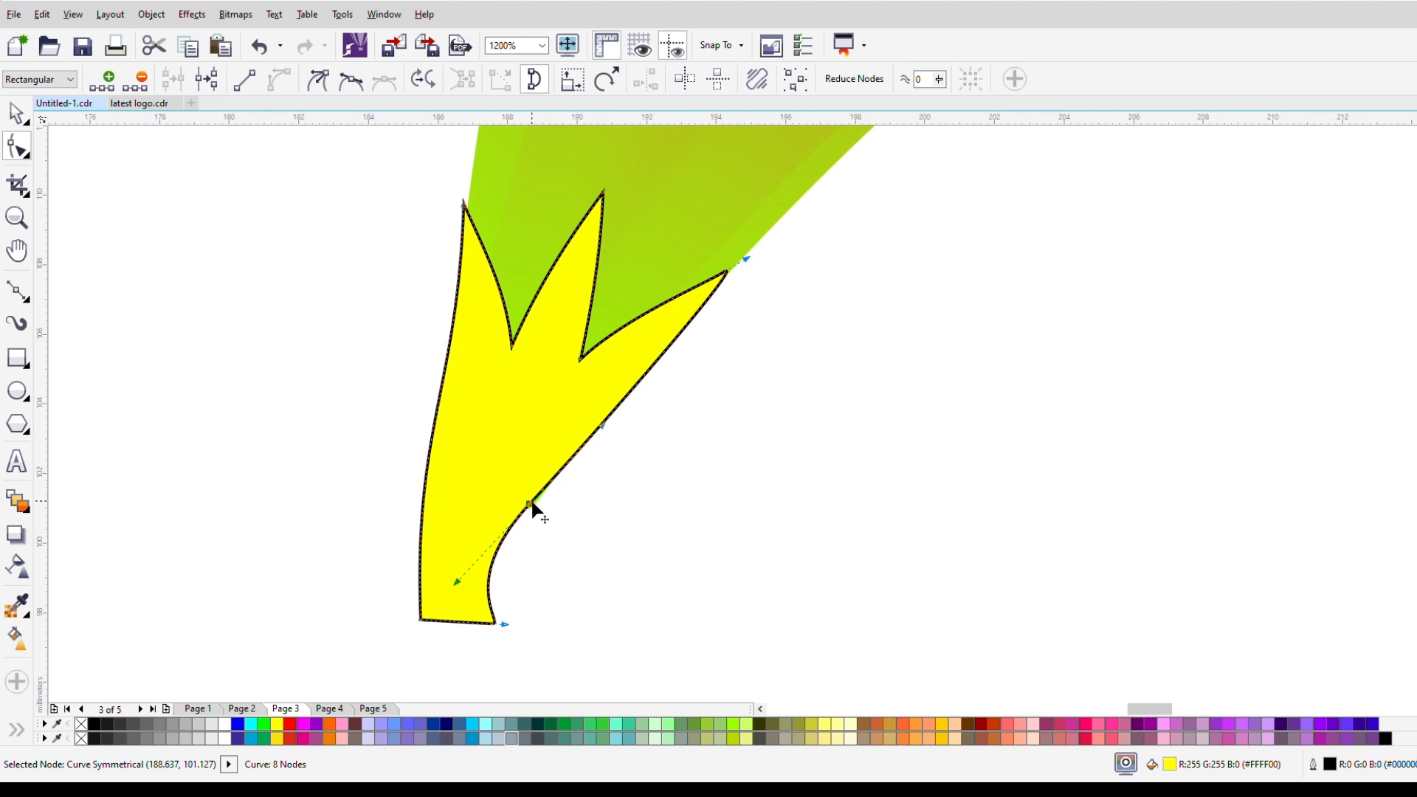
pyautogui.moveTo(530, 505); pyautogui.dragTo(537, 510)
pyautogui.moveTo(611, 431); pyautogui.dragTo(609, 444)
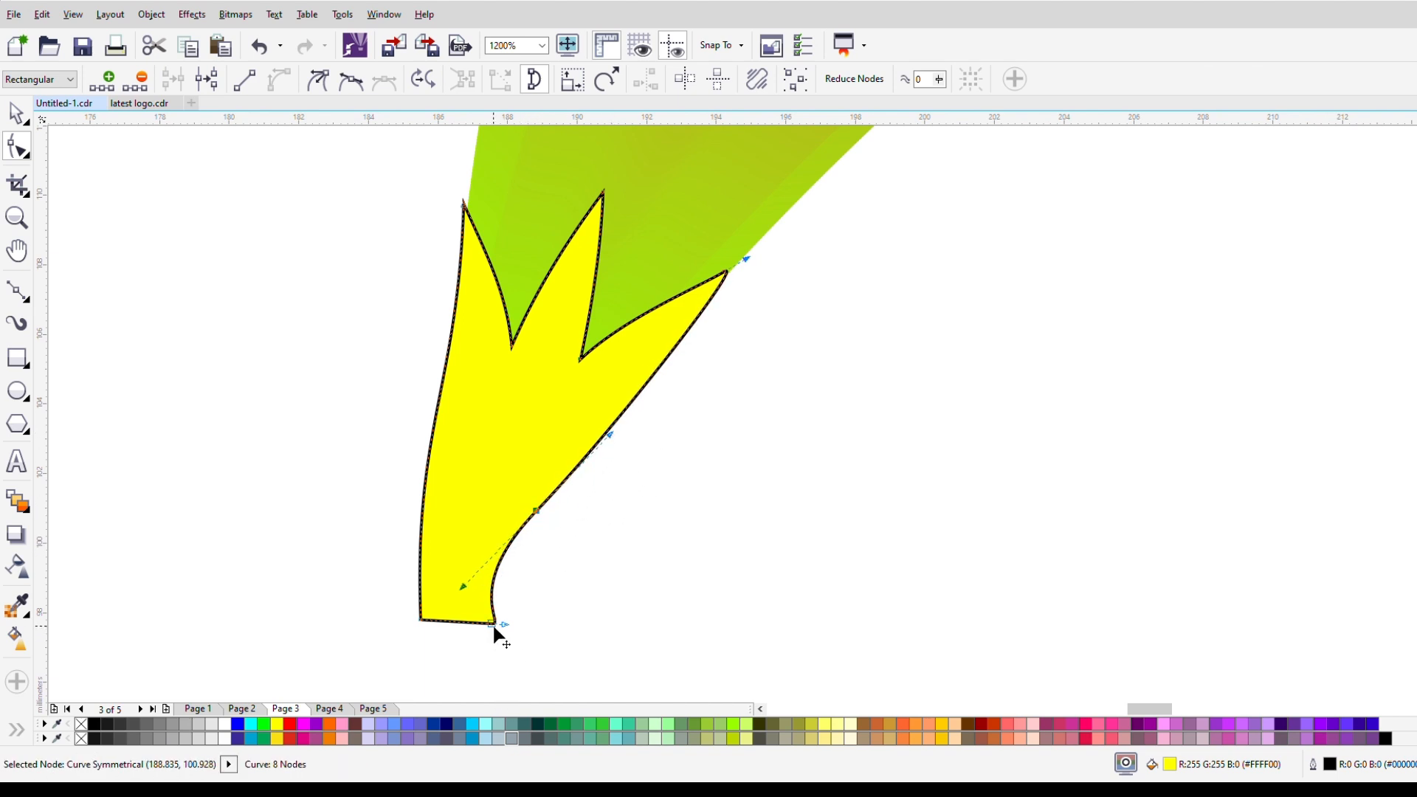
# Step: Delete the lower-right corner node, shift the lower-left corner slightly inward, and curve the edge leading to the side node
pyautogui.press('Delete')
pyautogui.click(421, 621)
pyautogui.moveTo(420, 621); pyautogui.dragTo(432, 633)
pyautogui.click(576, 648)
pyautogui.click(431, 631)
pyautogui.moveTo(579, 639); pyautogui.dragTo(485, 555)
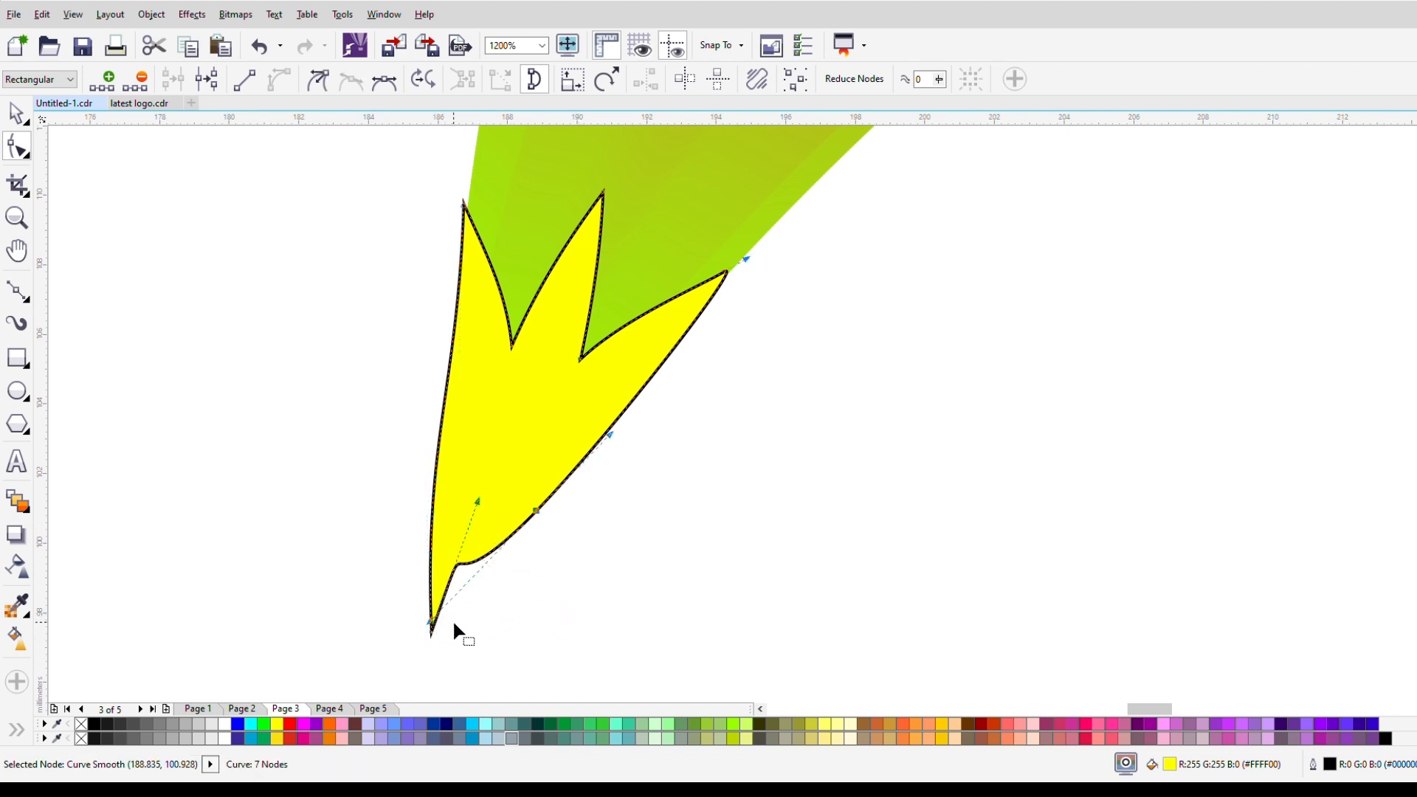
# Step: Adjust the handles along the sepal's lower right side and delete the side node there
pyautogui.scroll(2, 443, 620)
pyautogui.moveTo(430, 588); pyautogui.dragTo(551, 582)
pyautogui.scroll(-2, 551, 445)
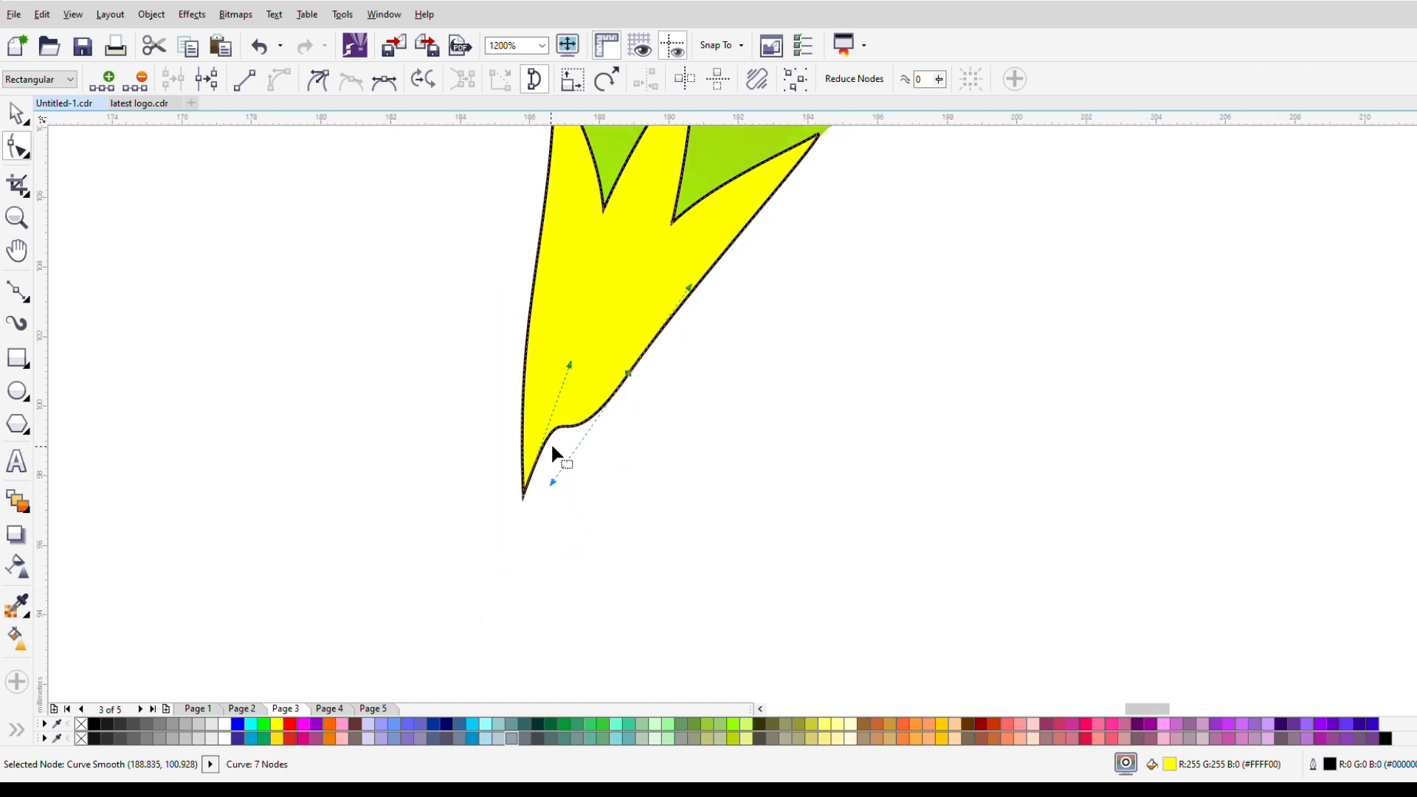
pyautogui.moveTo(590, 435); pyautogui.dragTo(590, 436)
pyautogui.click(628, 374)
pyautogui.moveTo(552, 482); pyautogui.dragTo(606, 413)
pyautogui.moveTo(569, 365); pyautogui.dragTo(640, 448)
pyautogui.doubleClick(628, 375)
# Step: Move the bottom node up to the flower's base and curve both sides into a rounded sepal bottom
pyautogui.scroll(2, 611, 368)
pyautogui.click(510, 572)
pyautogui.moveTo(513, 573); pyautogui.dragTo(523, 515)
pyautogui.moveTo(515, 325); pyautogui.dragTo(471, 470)
pyautogui.moveTo(610, 481); pyautogui.dragTo(640, 549)
pyautogui.moveTo(471, 471); pyautogui.dragTo(441, 473)
pyautogui.moveTo(523, 515); pyautogui.dragTo(549, 454)
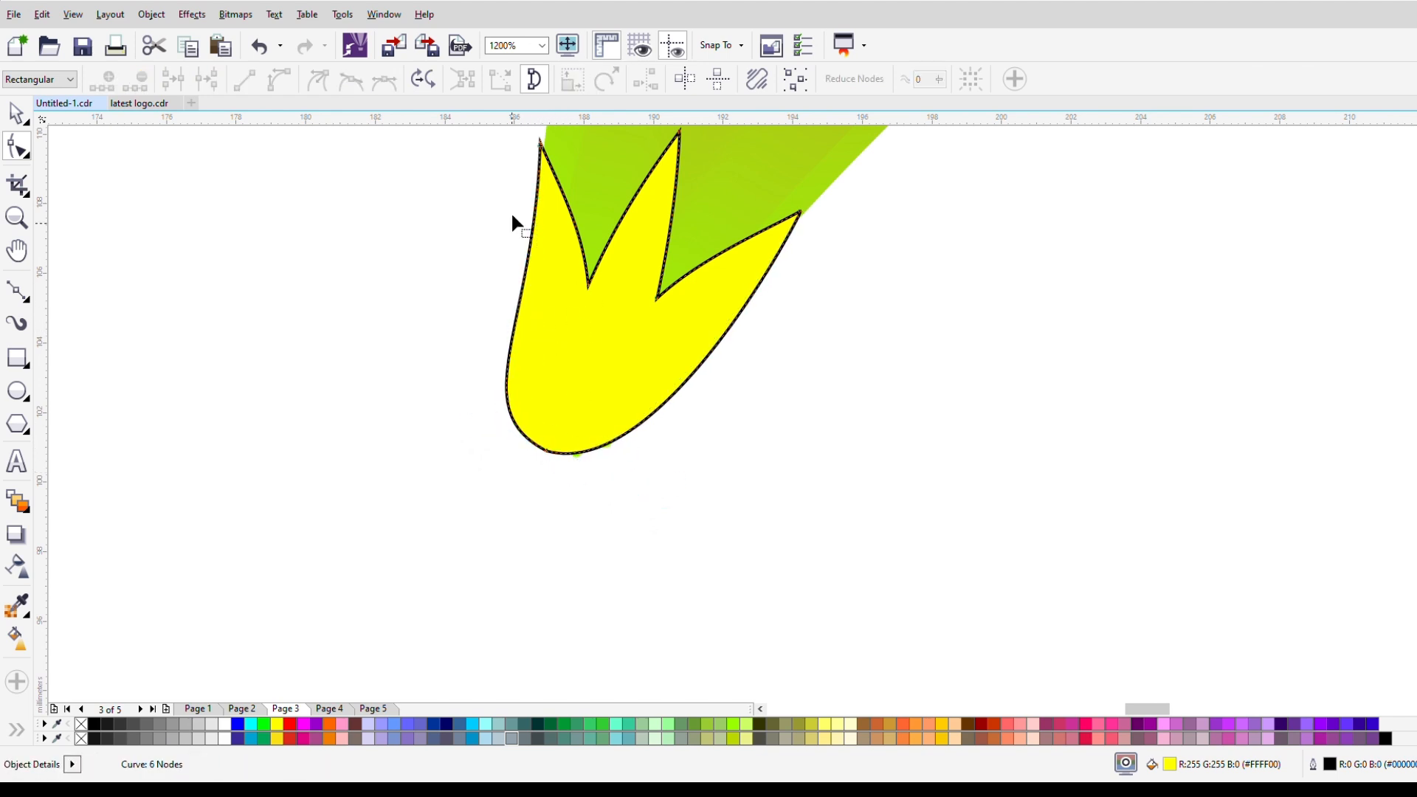
# Step: Widen the curve right of the sepal's bottom node and bow the inner edge of the right tip
pyautogui.click(541, 144)
pyautogui.moveTo(543, 456); pyautogui.dragTo(655, 506)
pyautogui.click(800, 214)
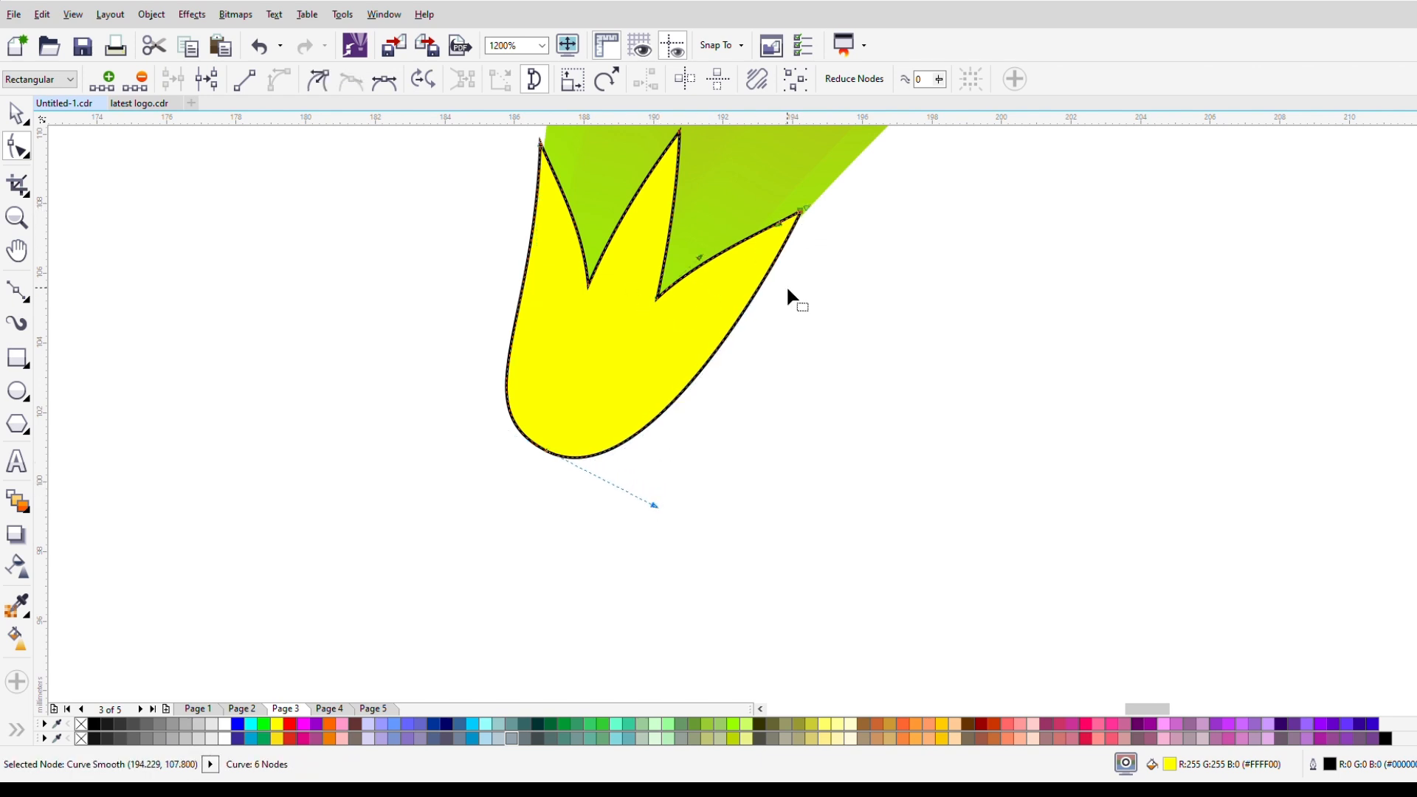
pyautogui.moveTo(690, 271); pyautogui.dragTo(738, 313)
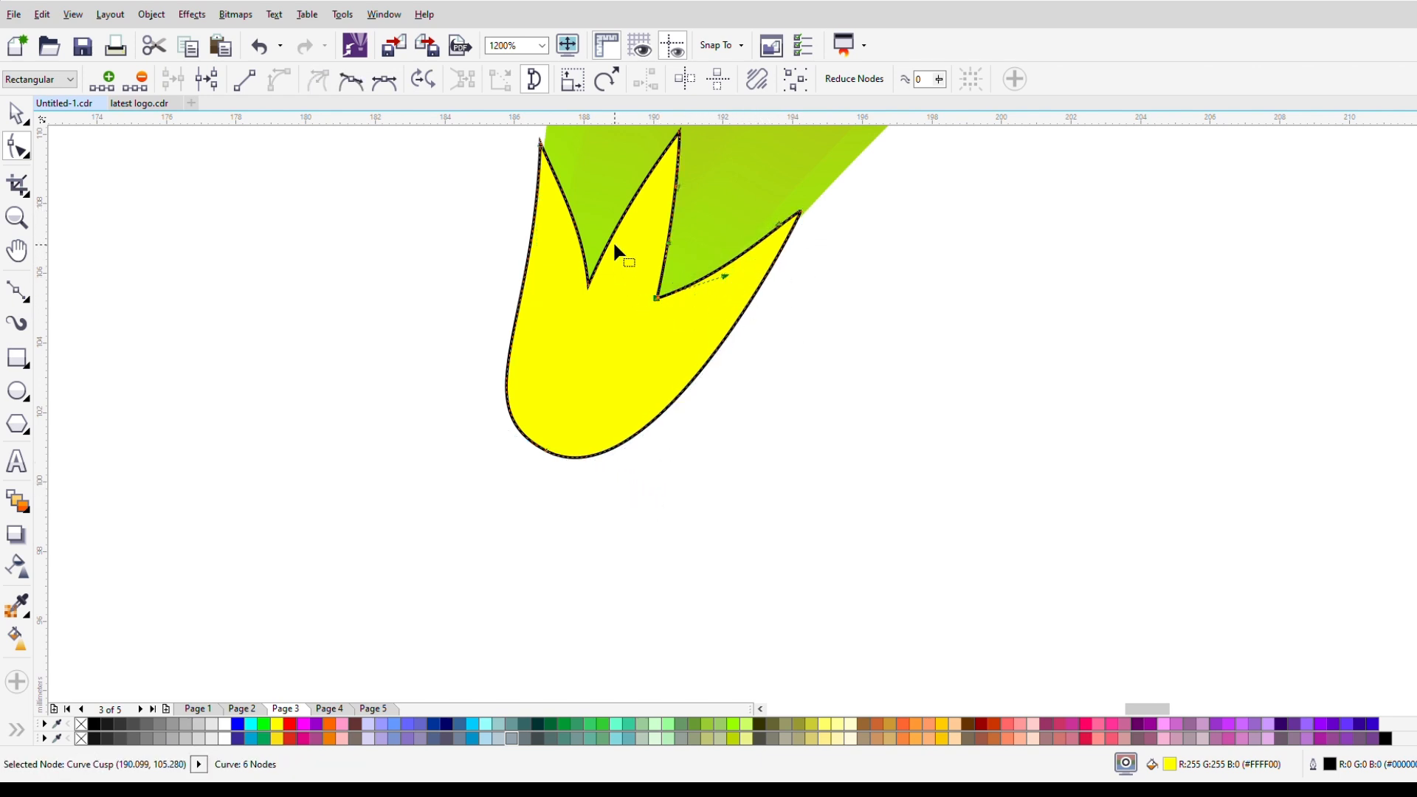
# Step: Reshape the inner edge of the left sepal tip with its node handle, keeping the tip pointed
pyautogui.moveTo(544, 152); pyautogui.dragTo(555, 141)
pyautogui.scroll(-1, 566, 218)
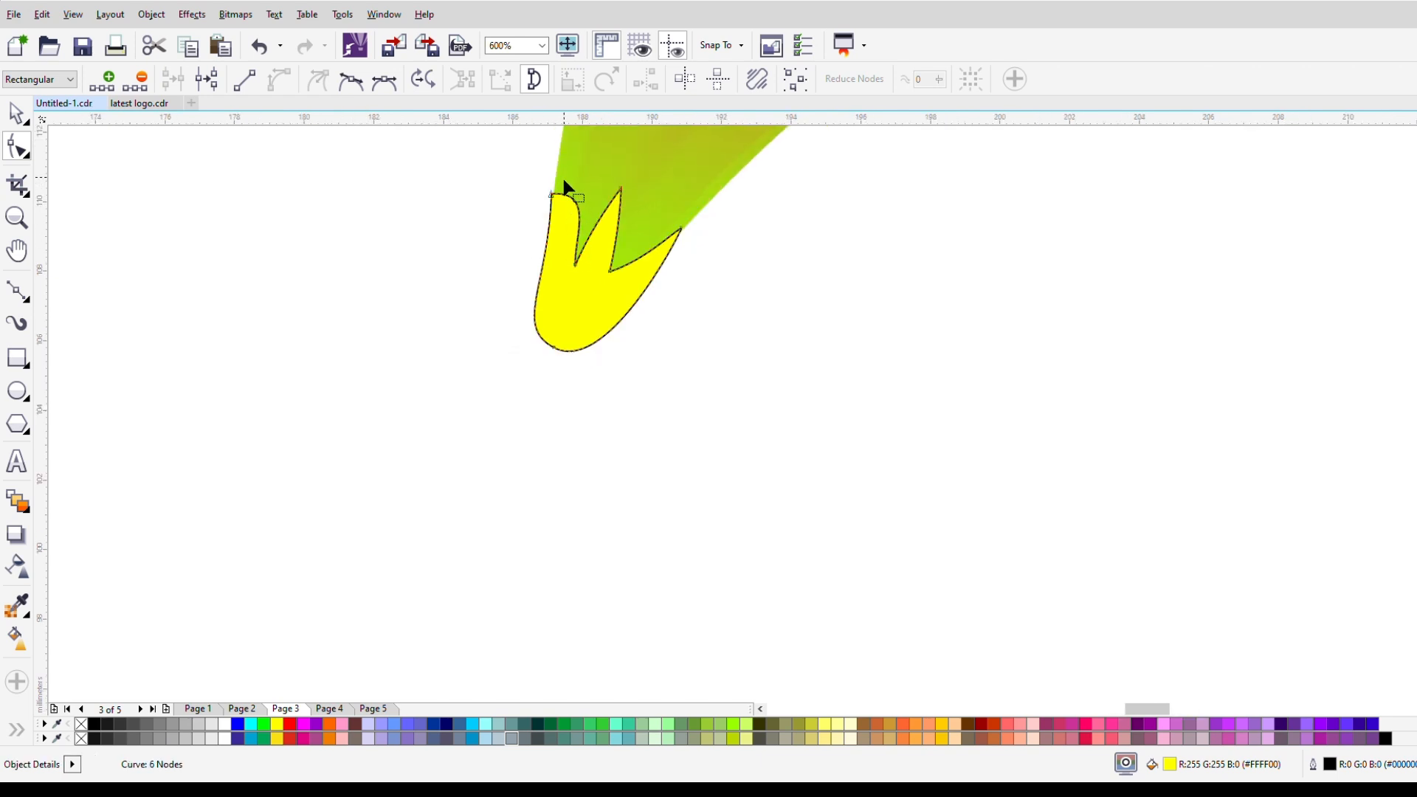
pyautogui.scroll(2, 566, 184)
pyautogui.click(519, 224)
pyautogui.moveTo(693, 219); pyautogui.dragTo(592, 402)
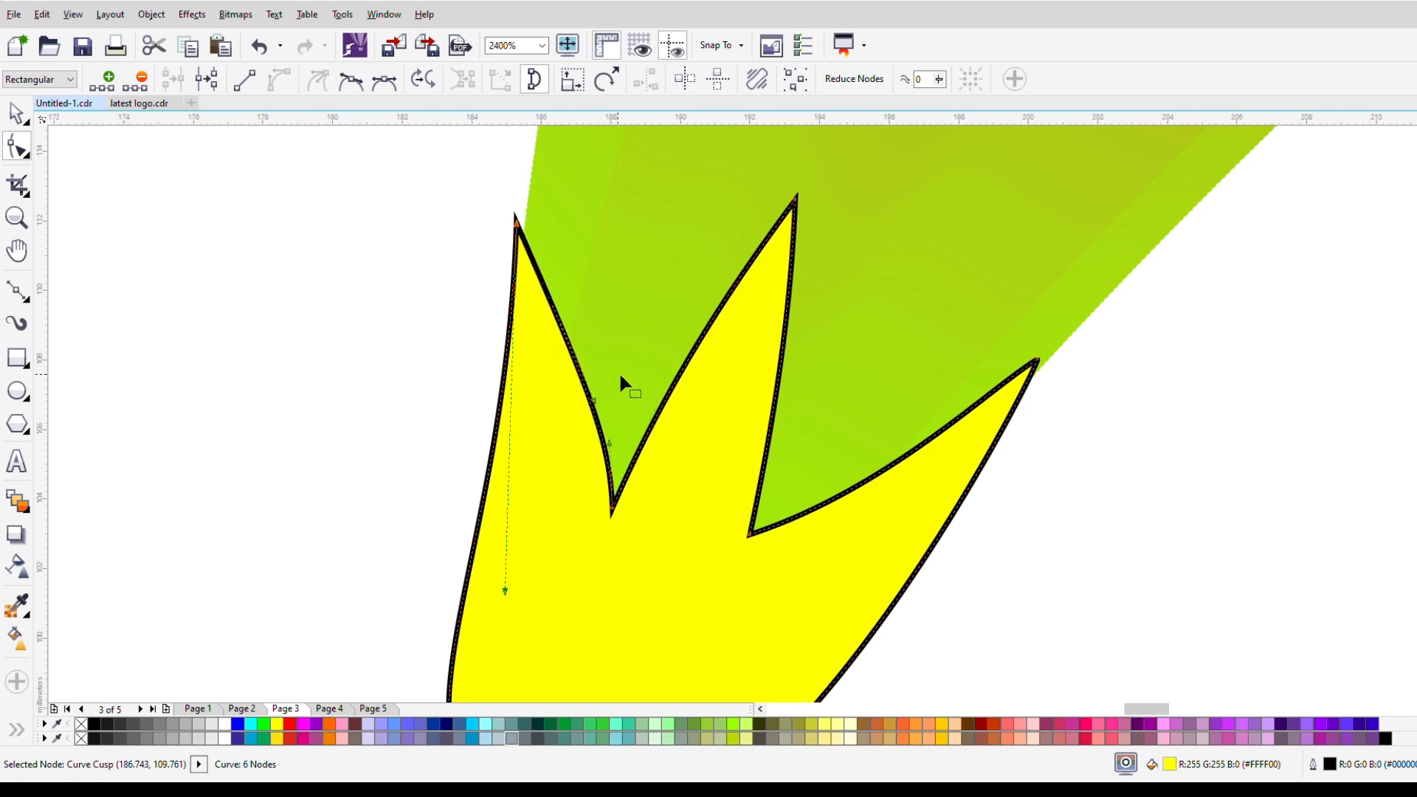
pyautogui.scroll(-2, 619, 375)
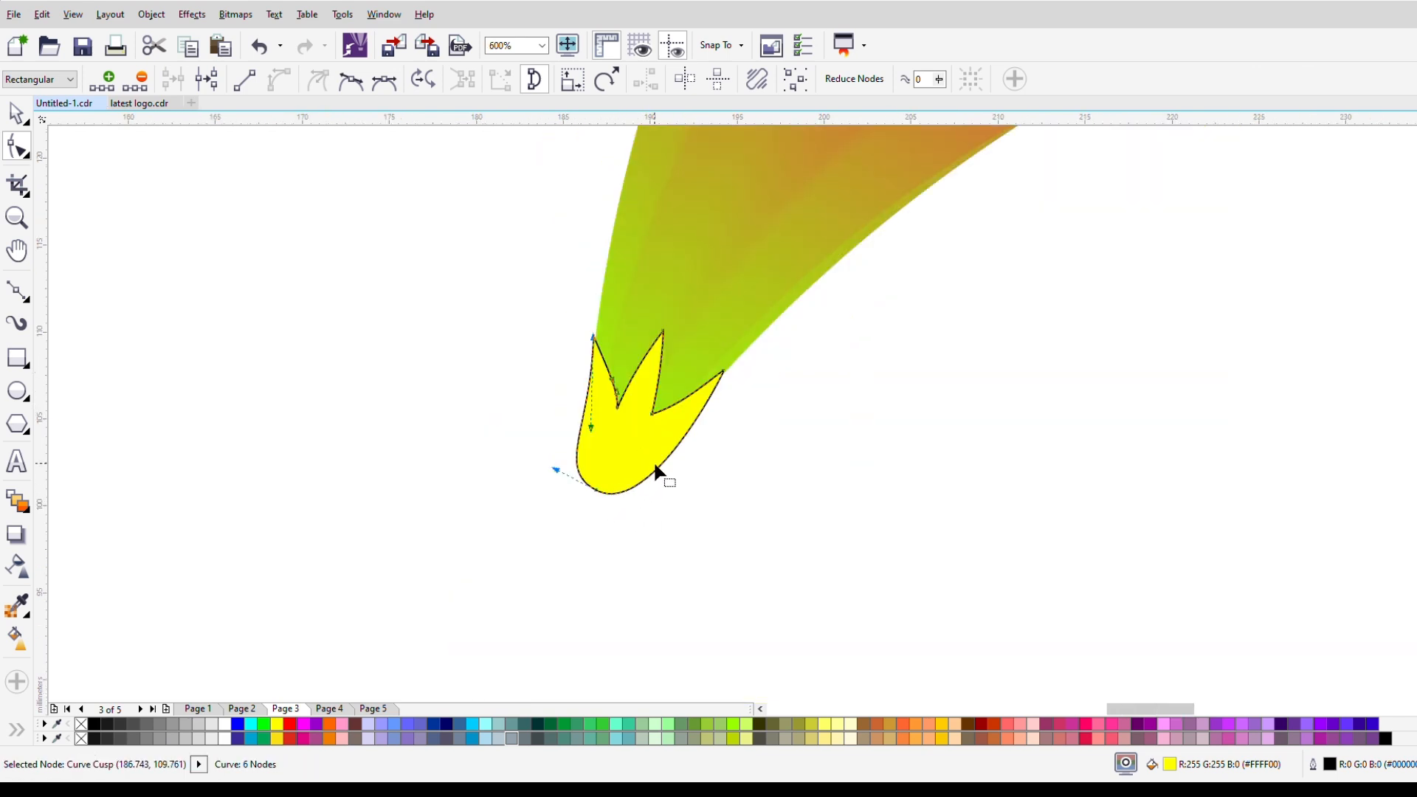
pyautogui.scroll(1, 653, 466)
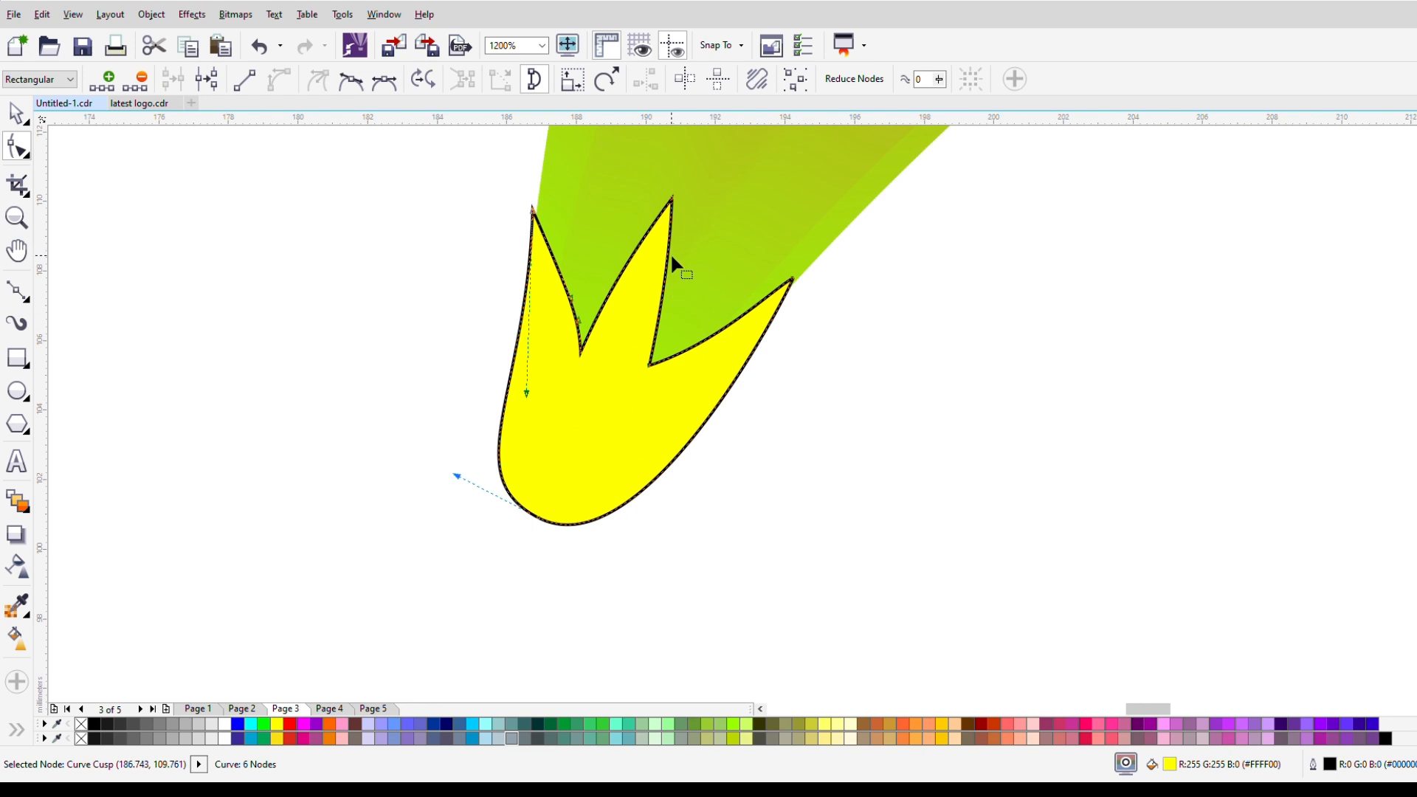
pyautogui.click(672, 202)
pyautogui.scroll(-2, 622, 439)
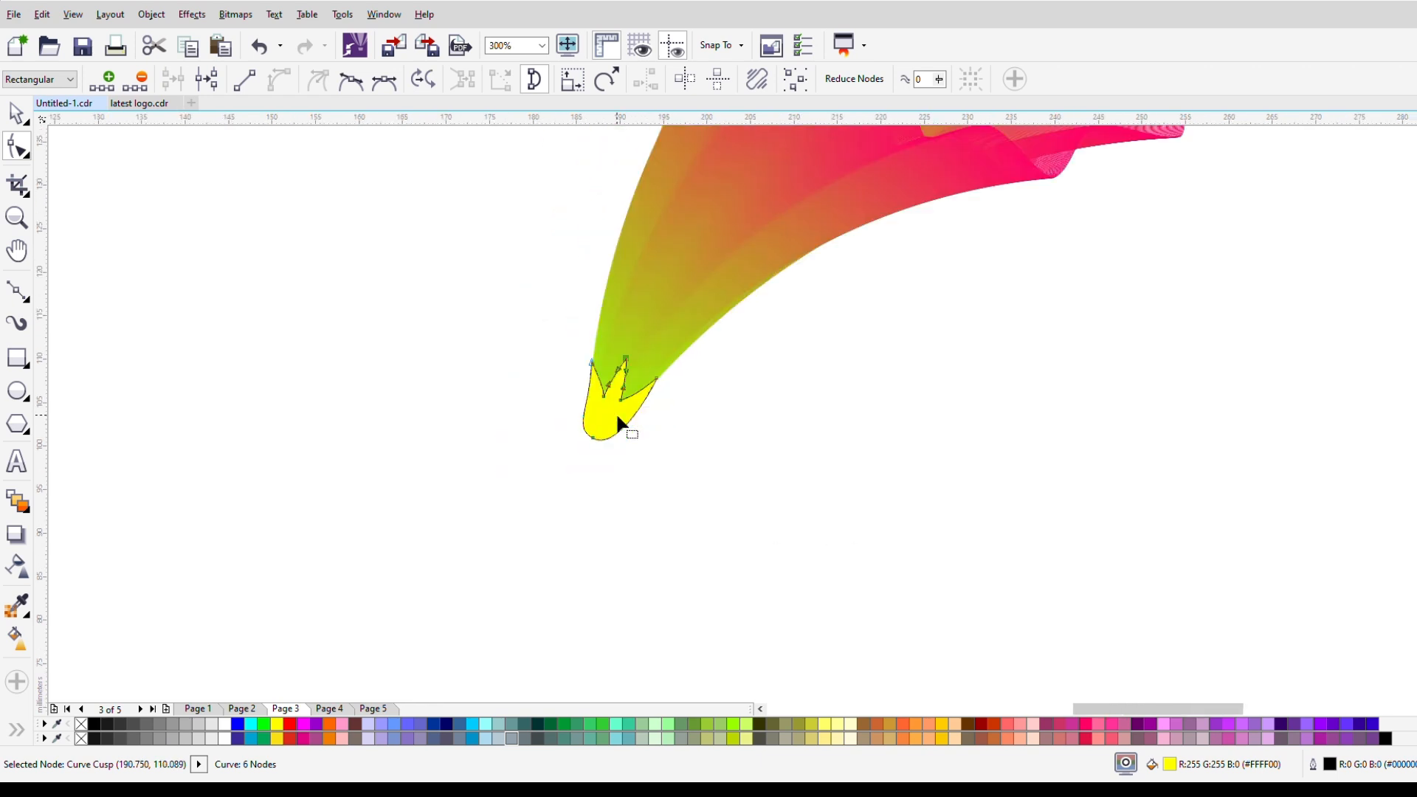
pyautogui.scroll(1, 618, 419)
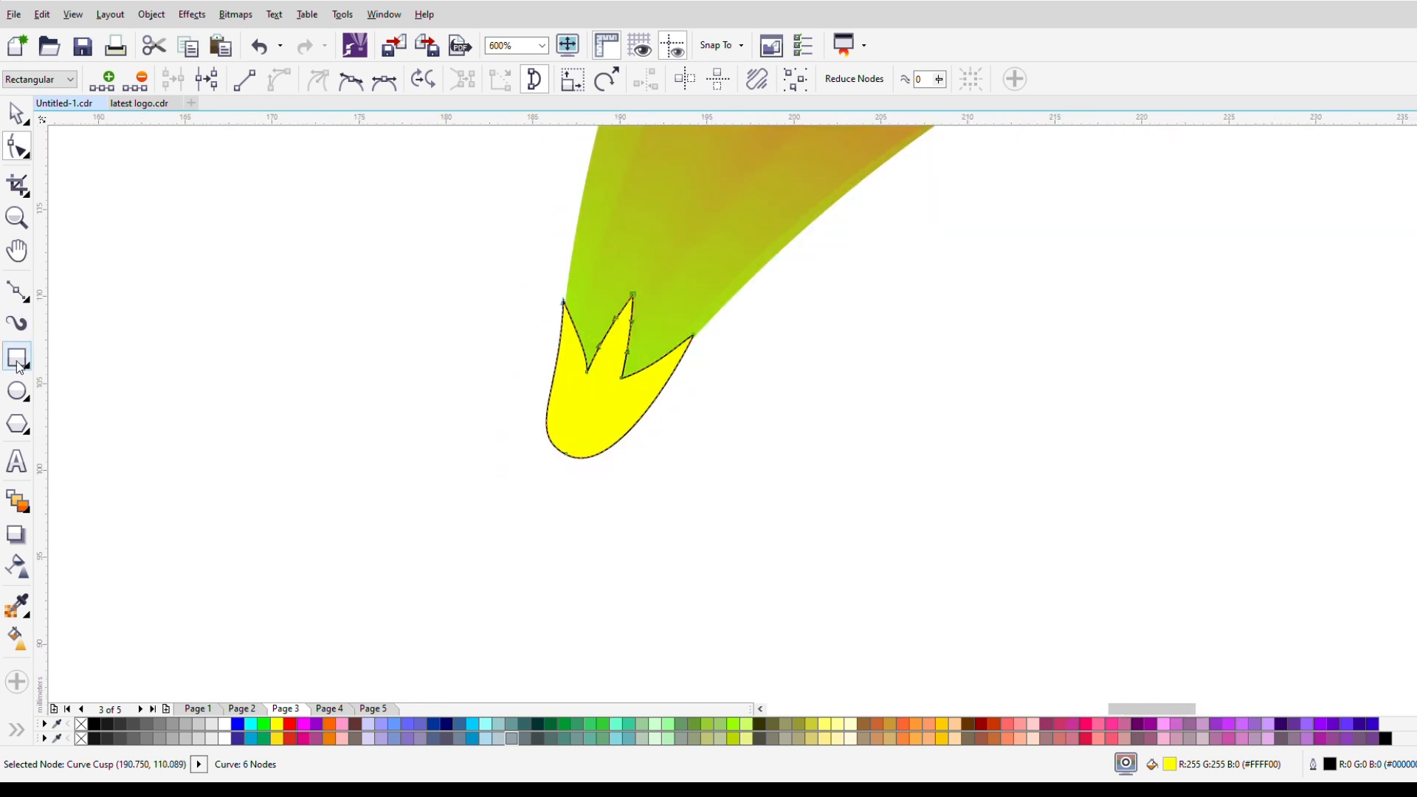
# Step: Draw a straight stem line about 19 mm long from the sepal's bottom node diagonally down to the left
pyautogui.click(16, 291)
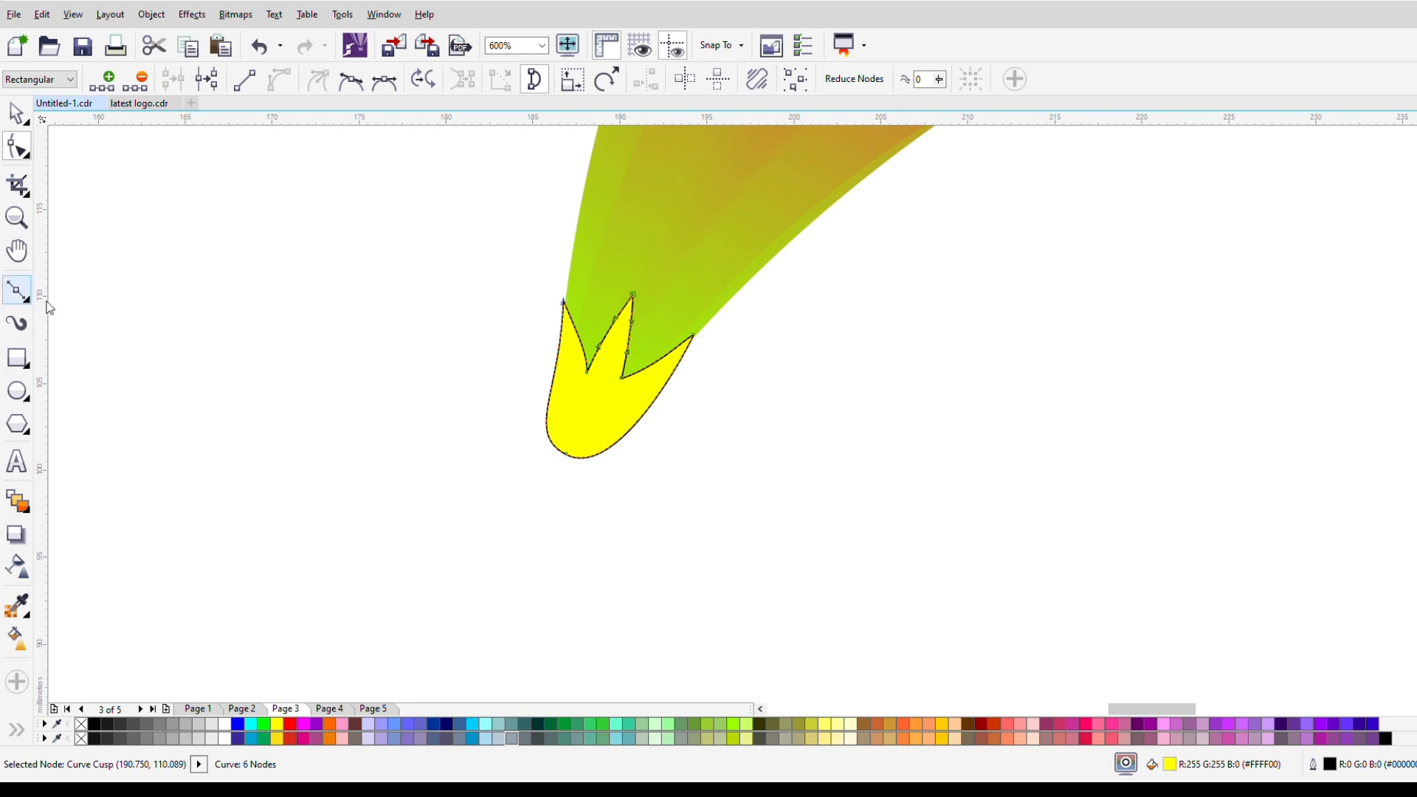
pyautogui.click(568, 457)
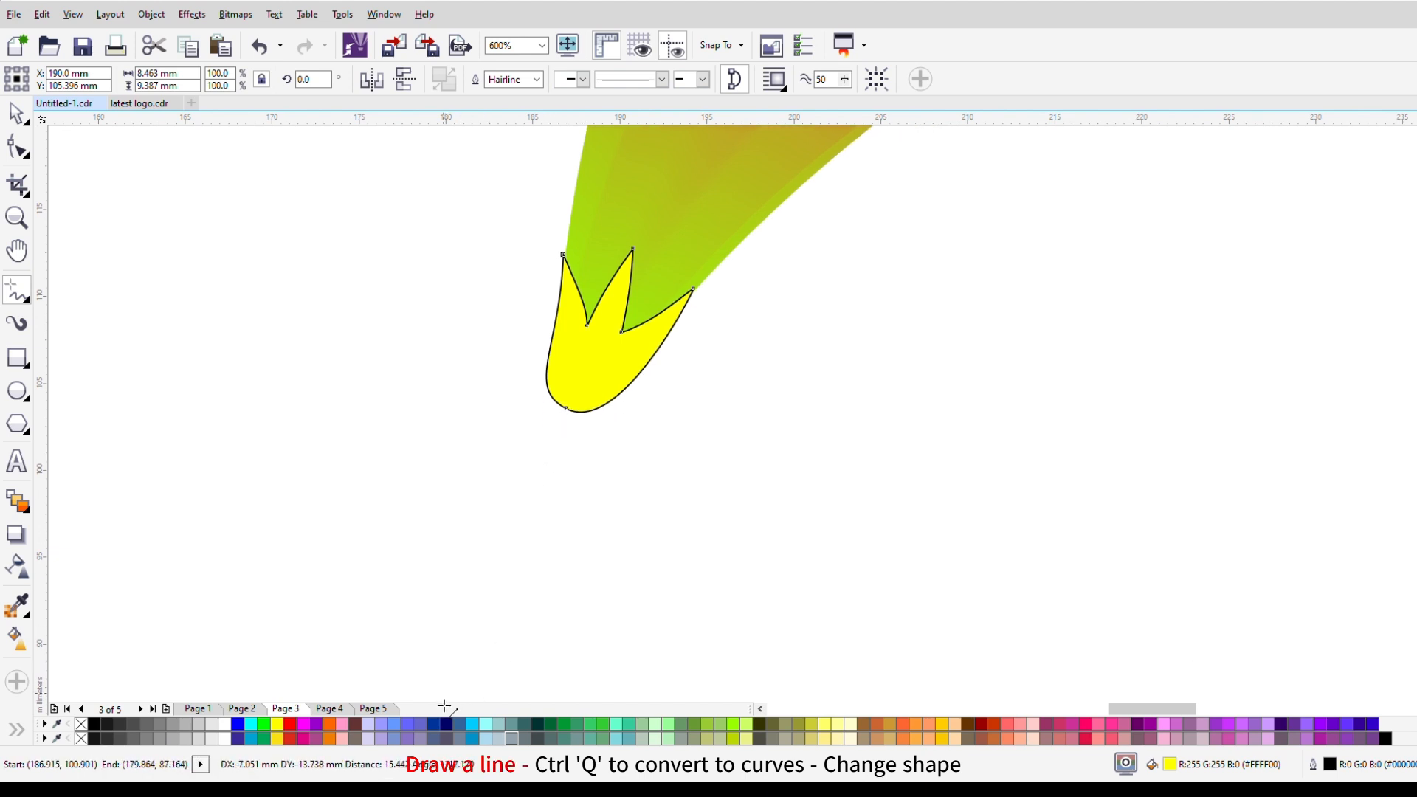
pyautogui.click(451, 590)
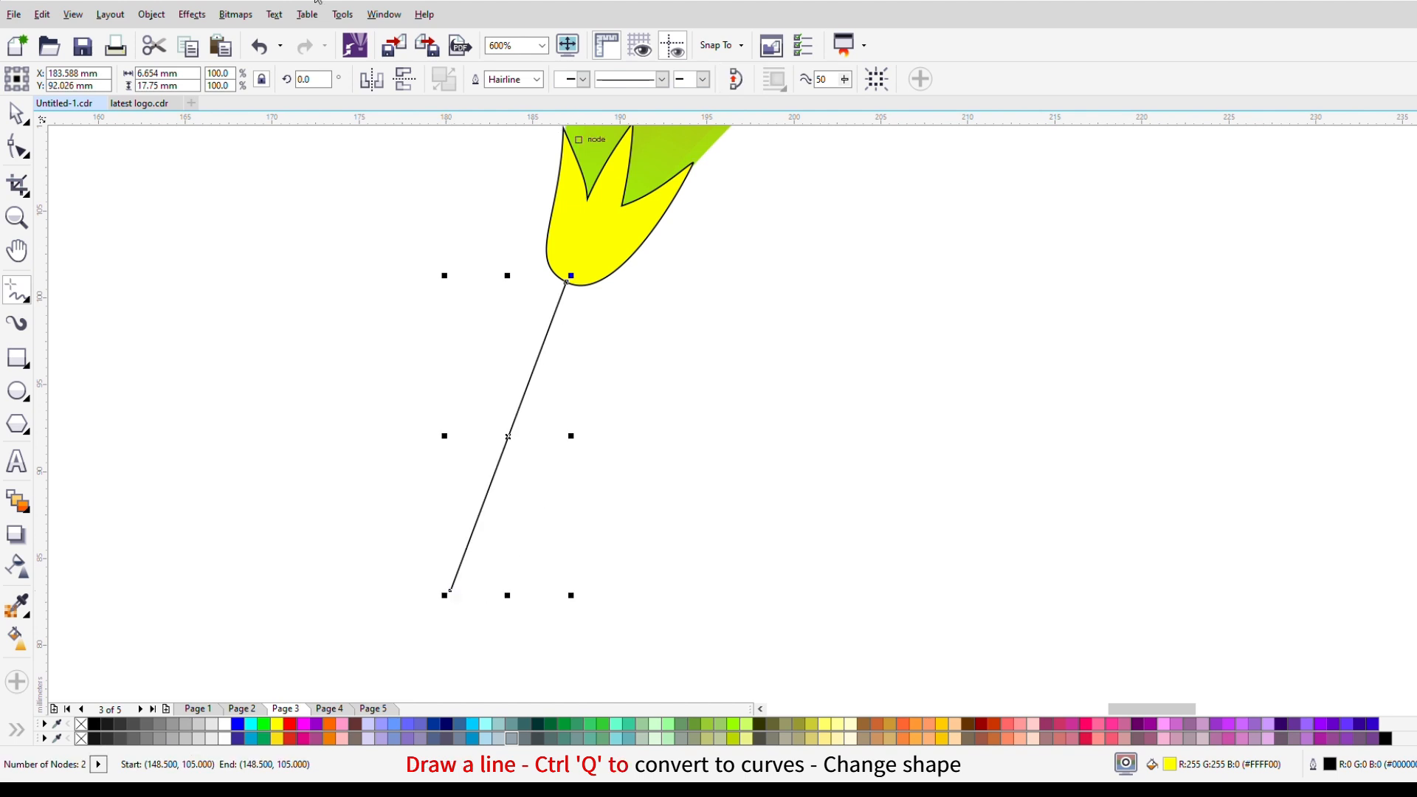
# Step: Convert the stem line to a curve, move its free end outward, and bend it using both node handles
pyautogui.click(17, 151)
pyautogui.click(521, 396)
pyautogui.click(279, 79)
pyautogui.click(567, 281)
pyautogui.moveTo(529, 384); pyautogui.dragTo(549, 402)
pyautogui.moveTo(451, 590); pyautogui.dragTo(376, 527)
pyautogui.moveTo(413, 424); pyautogui.dragTo(472, 521)
pyautogui.scroll(-2, 418, 470)
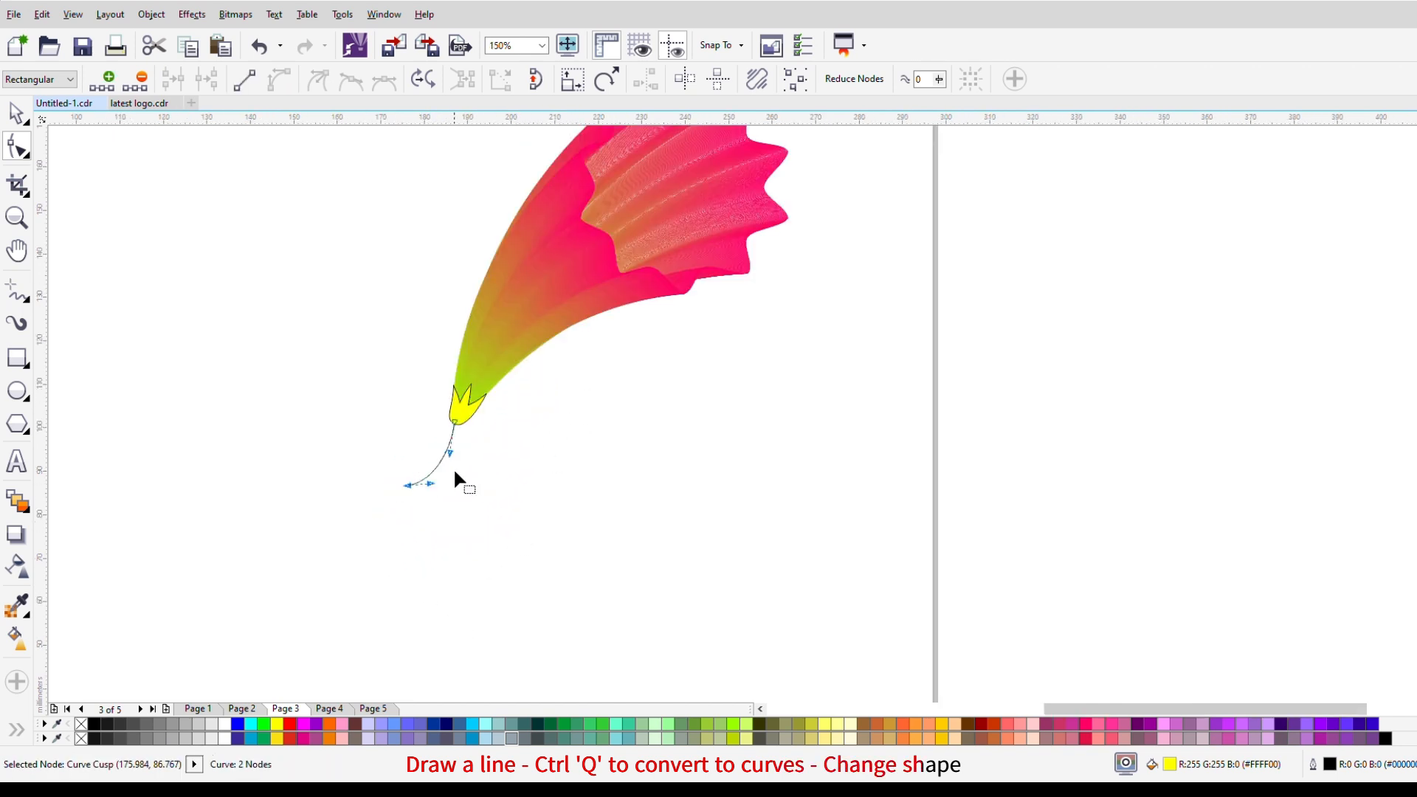
# Step: Raise the stem's free end and refine the handles at both ends for a smoother bend
pyautogui.scroll(2, 371, 470)
pyautogui.moveTo(518, 544); pyautogui.dragTo(497, 492)
pyautogui.moveTo(693, 419); pyautogui.dragTo(656, 421)
pyautogui.moveTo(497, 489); pyautogui.dragTo(484, 456)
pyautogui.moveTo(581, 445); pyautogui.dragTo(620, 464)
pyautogui.click(658, 413)
pyautogui.click(709, 297)
pyautogui.moveTo(661, 407); pyautogui.dragTo(655, 417)
pyautogui.scroll(-5, 741, 288)
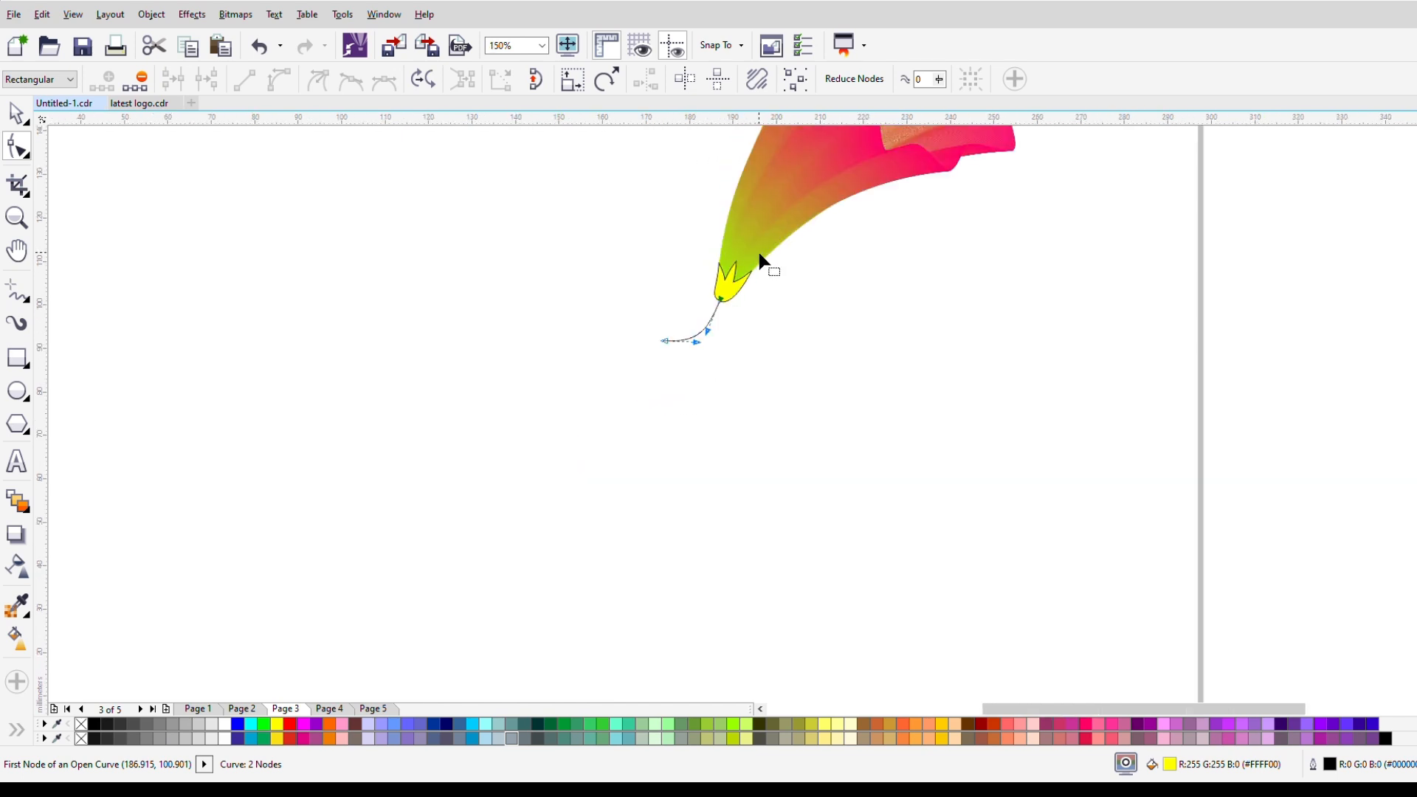
# Step: Set the stem line's outline width to 2 px and convert the outline to an object
pyautogui.click(15, 113)
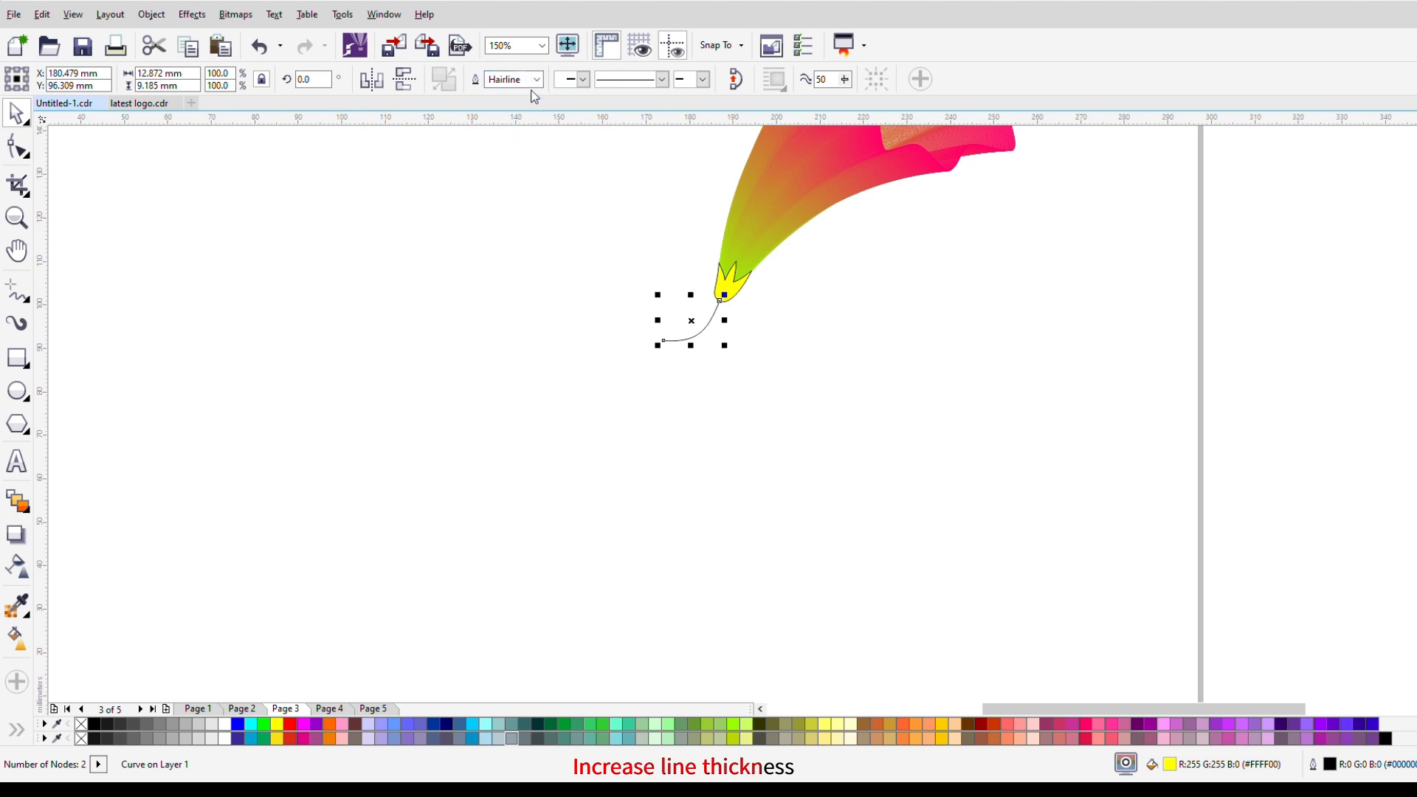
pyautogui.write('2')
pyautogui.press('Return')
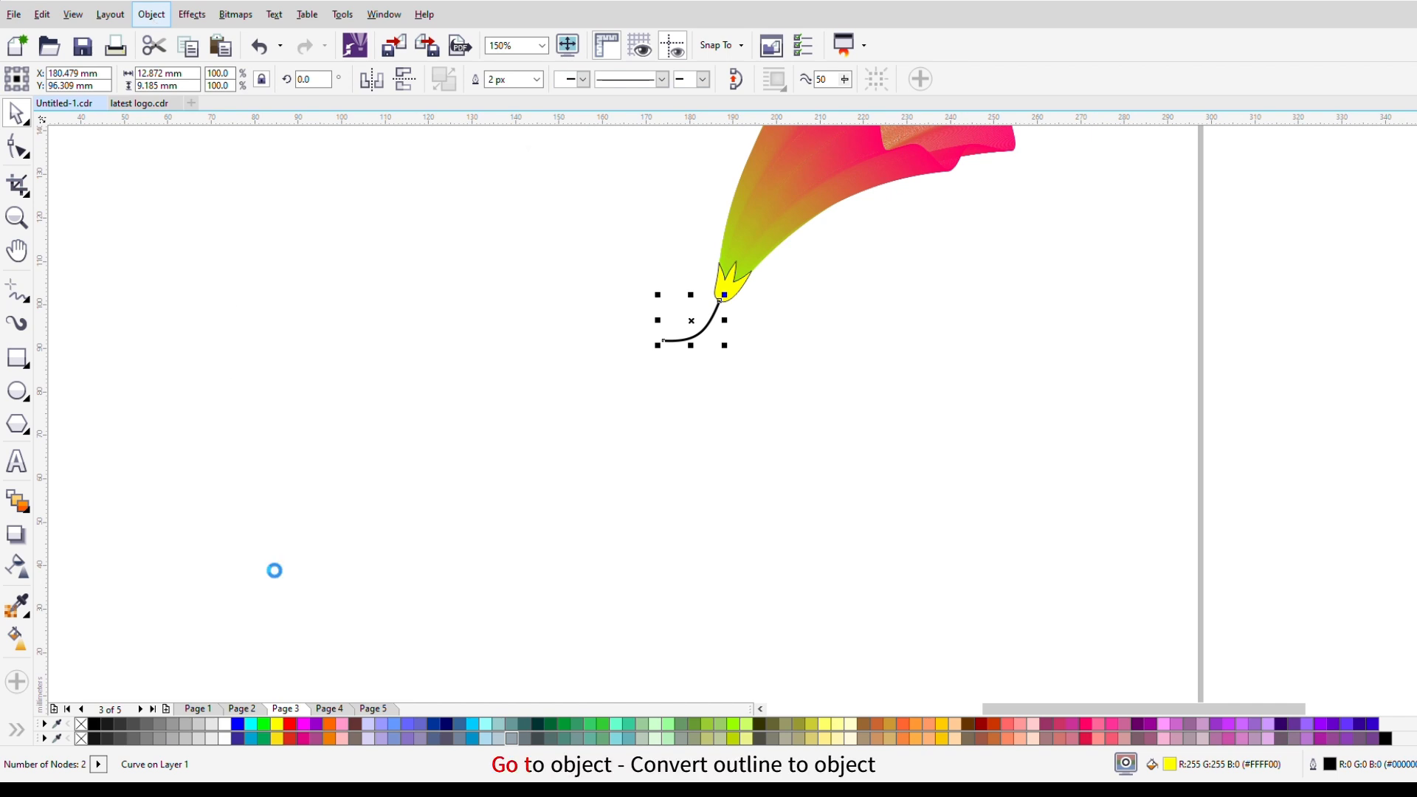
pyautogui.click(784, 320)
pyautogui.scroll(5, 747, 279)
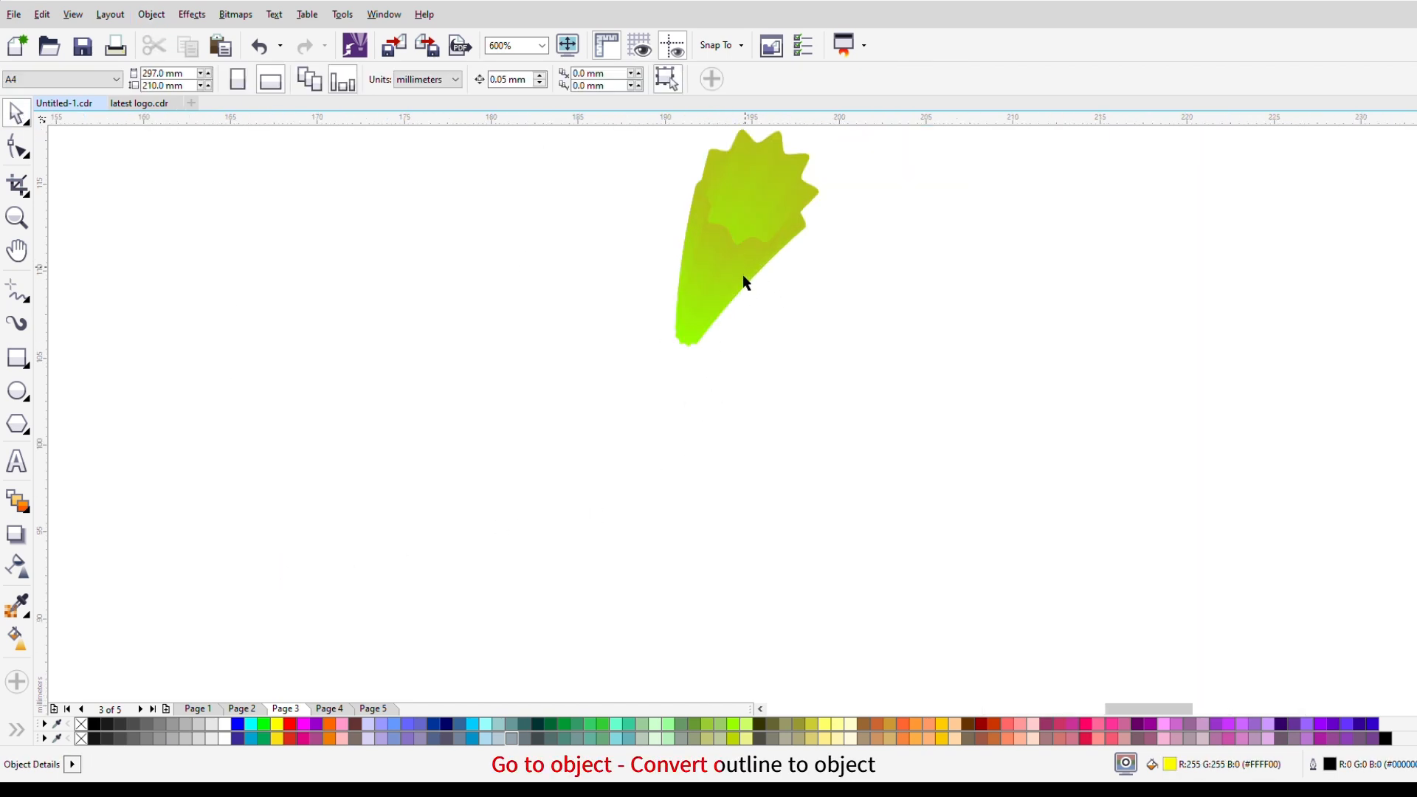
# Step: Weld the stem and the yellow sepal into one shape
pyautogui.click(606, 455)
pyautogui.keyDown('shift'); pyautogui.click(639, 414); pyautogui.keyUp('shift')
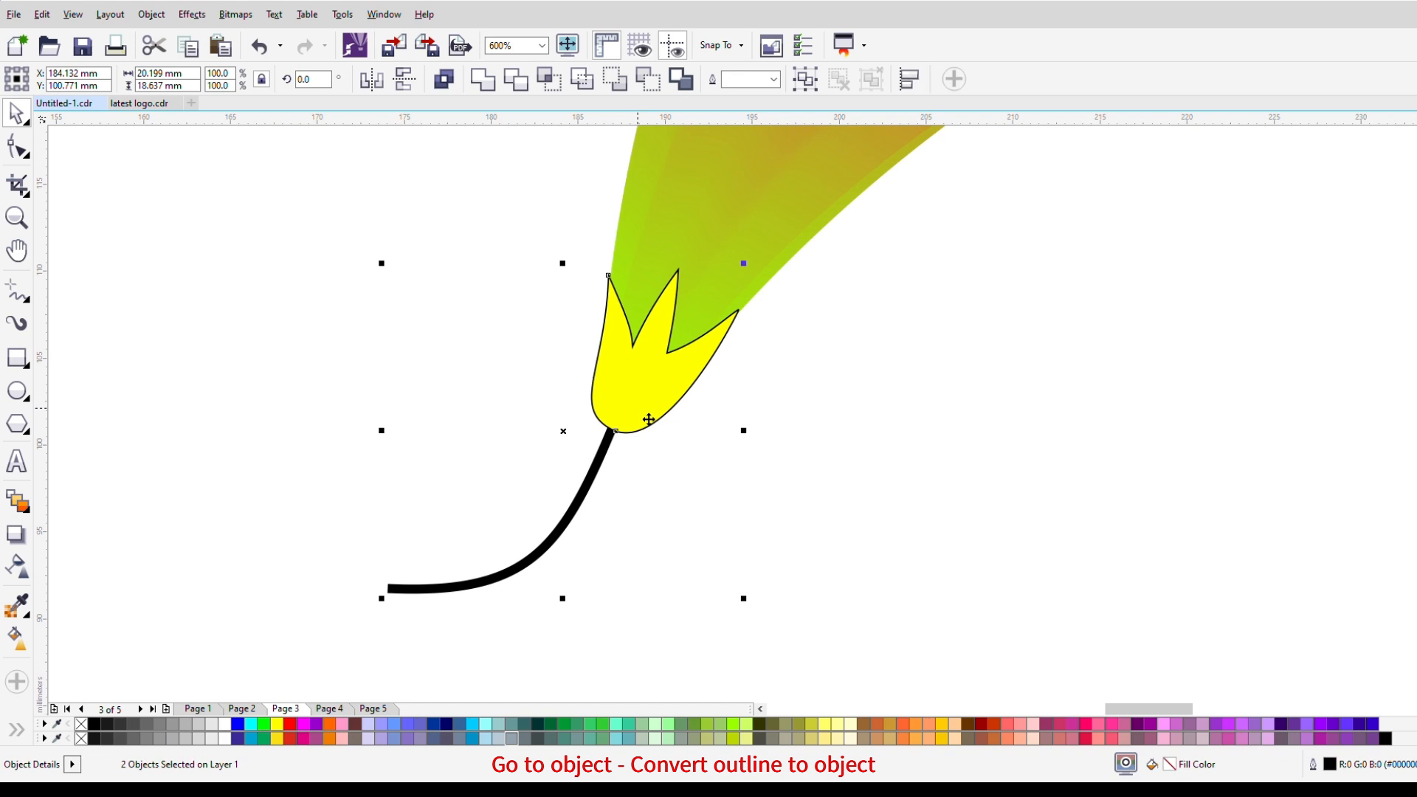
pyautogui.click(489, 87)
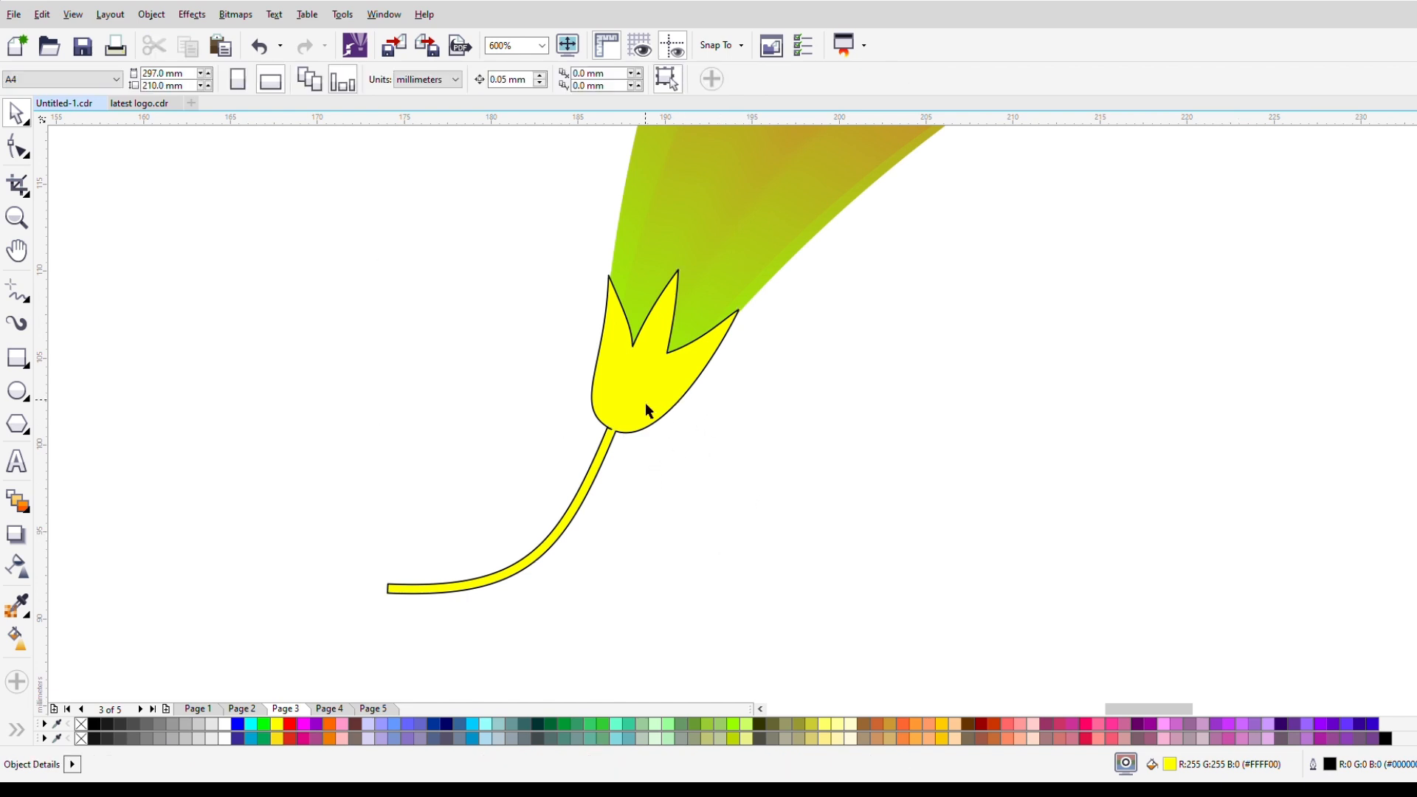
# Step: Remove the outline of the welded stem and sepal and fill the shape with green (#009933)
pyautogui.rightClick(81, 724)
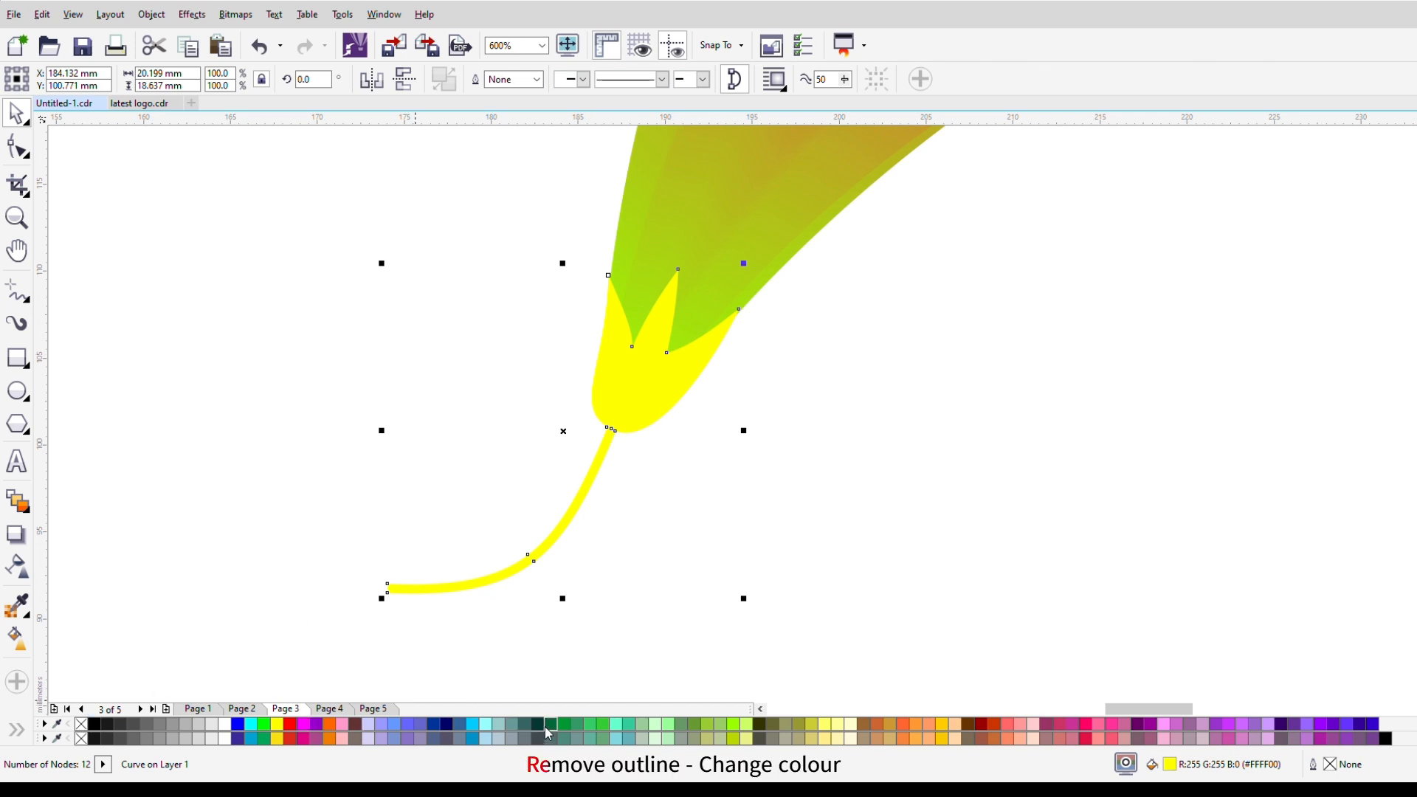
pyautogui.click(569, 732)
pyautogui.scroll(-2, 688, 413)
pyautogui.scroll(-1, 714, 407)
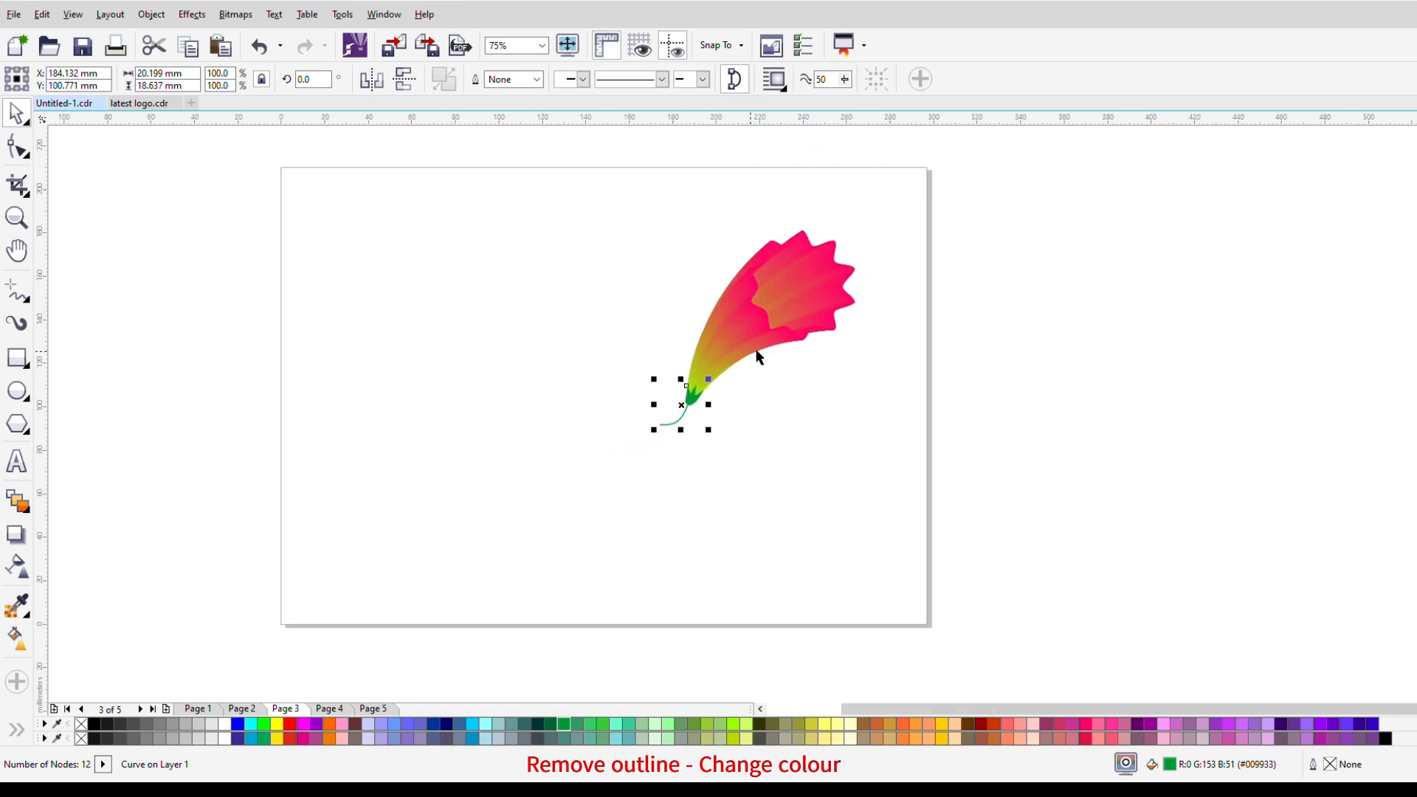
# Step: Scale the flower's front polygon to about 92.5% and move it slightly down and left toward the stem
pyautogui.click(895, 242)
pyautogui.moveTo(586, 180); pyautogui.dragTo(863, 489)
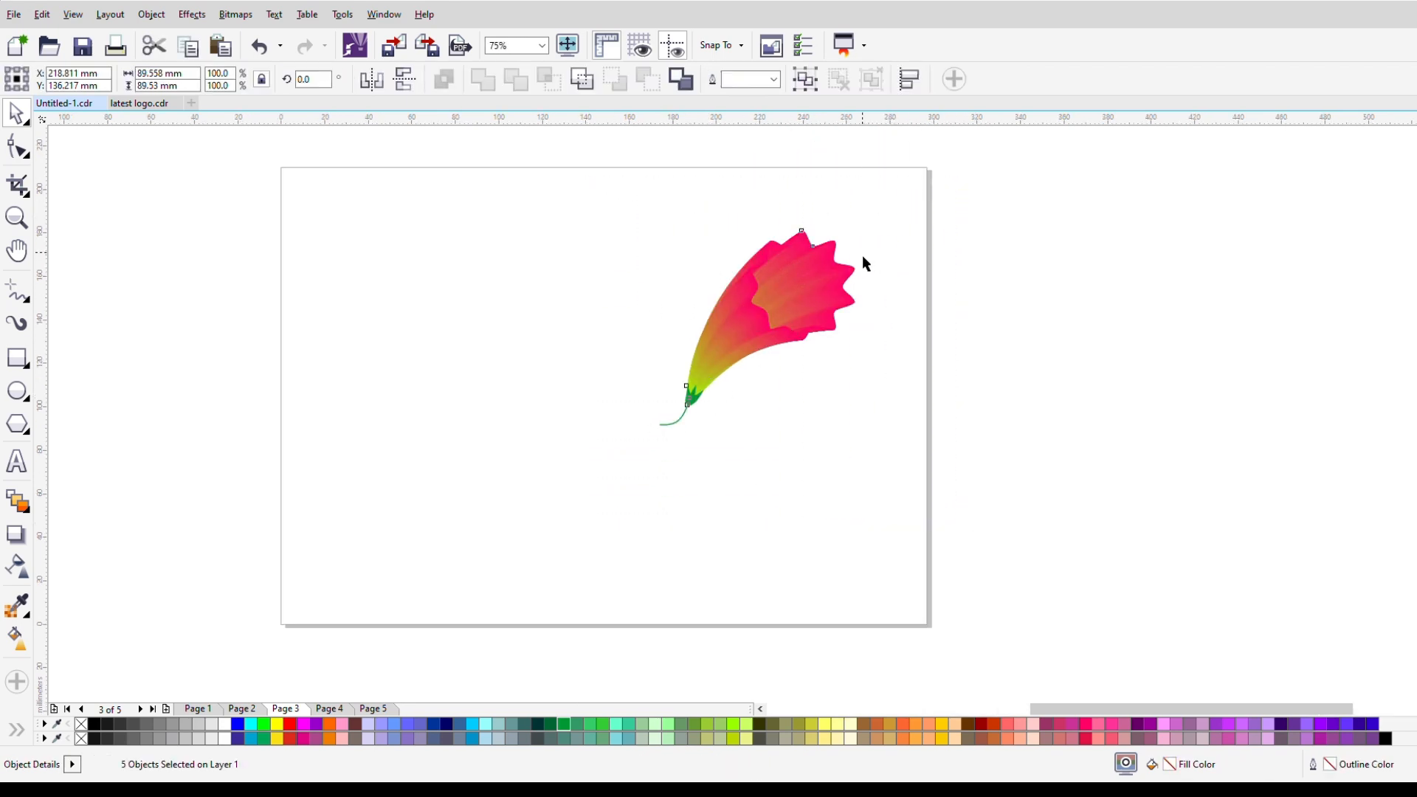
pyautogui.scroll(1, 862, 258)
pyautogui.click(828, 426)
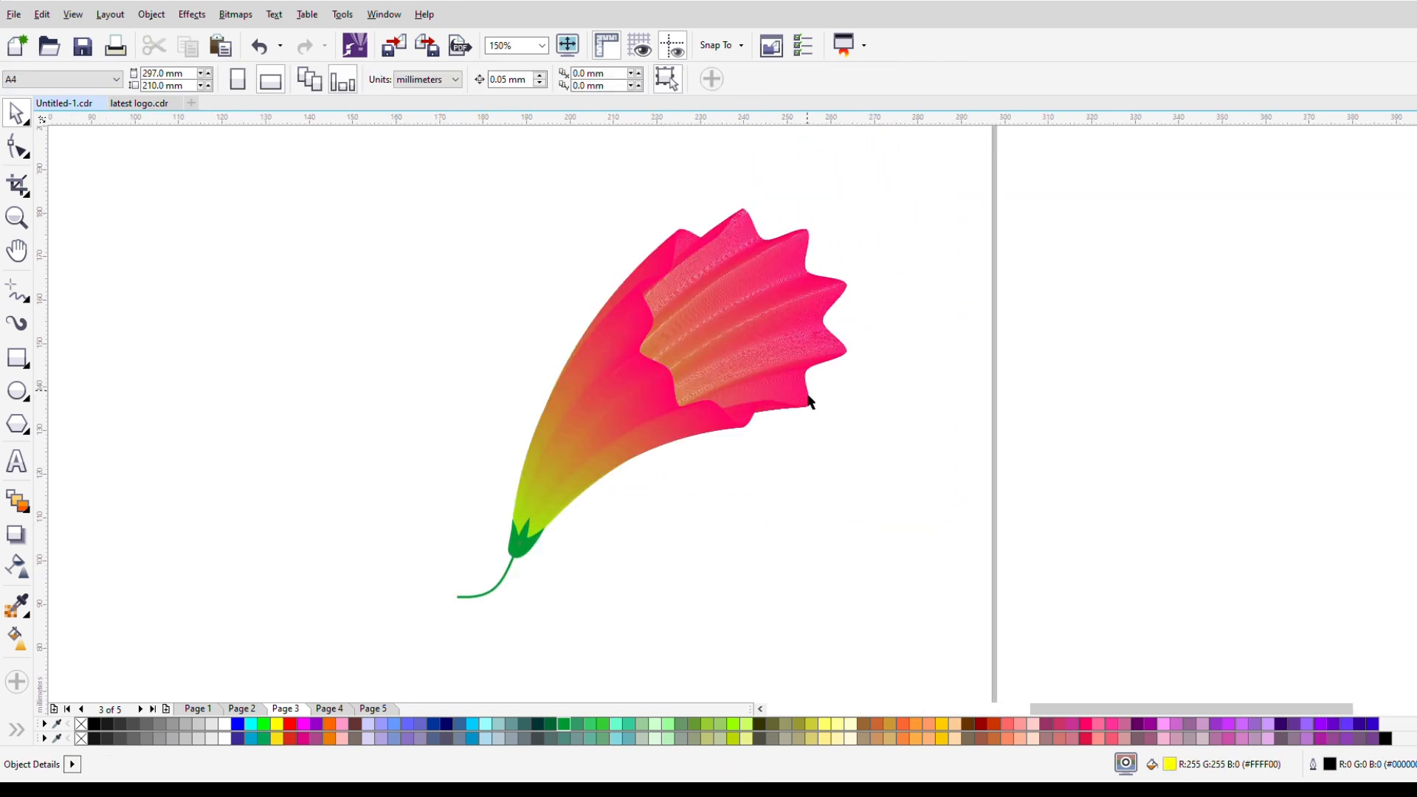
pyautogui.click(811, 399)
pyautogui.moveTo(848, 430)
pyautogui.mouseDown()
pyautogui.moveTo(828, 417)
pyautogui.moveTo(854, 440)
pyautogui.moveTo(844, 427)
pyautogui.mouseUp()
pyautogui.moveTo(753, 325); pyautogui.dragTo(713, 355)
pyautogui.click(846, 496)
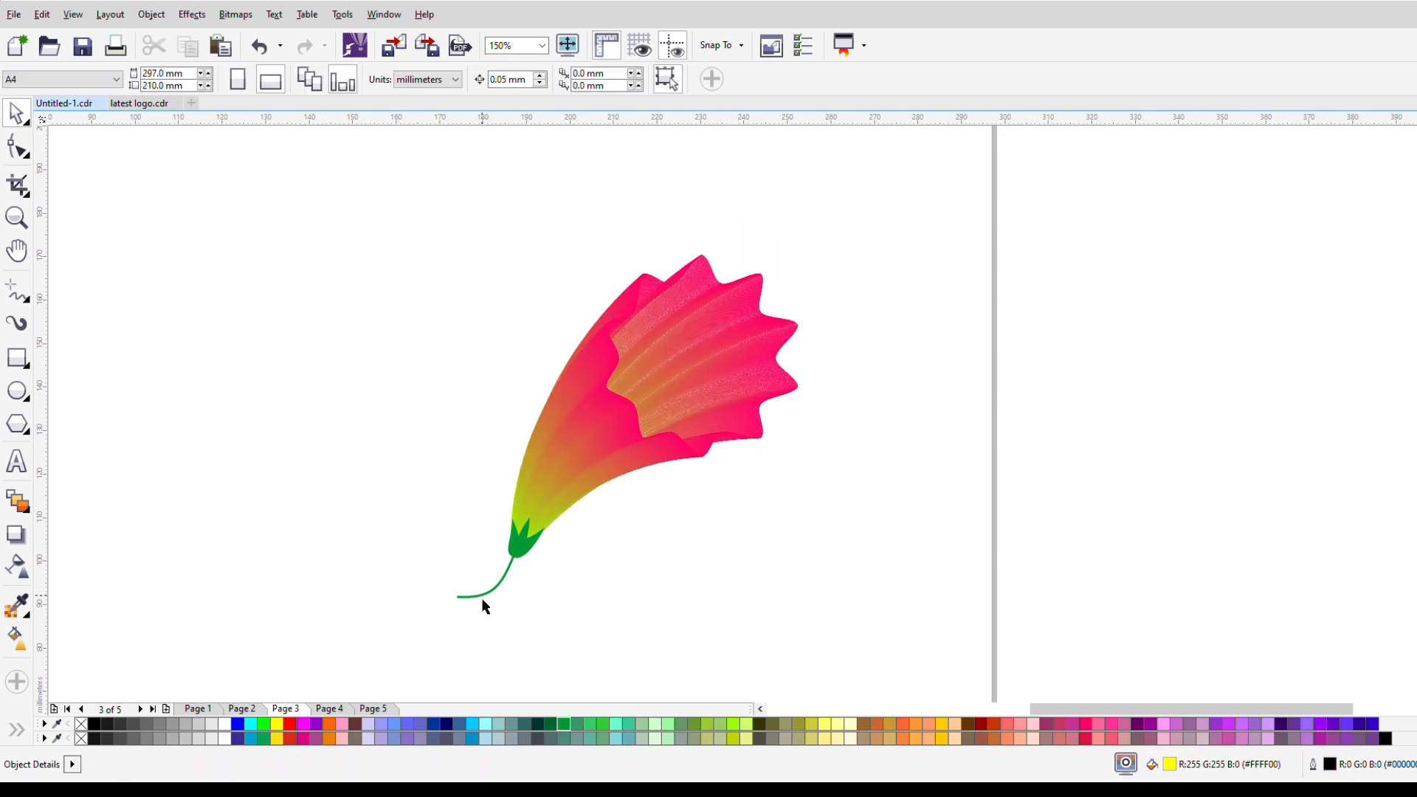
# Step: Try moving the flower's front polygon down and to the right to change the bend of the trumpet
pyautogui.moveTo(279, 190); pyautogui.dragTo(828, 700)
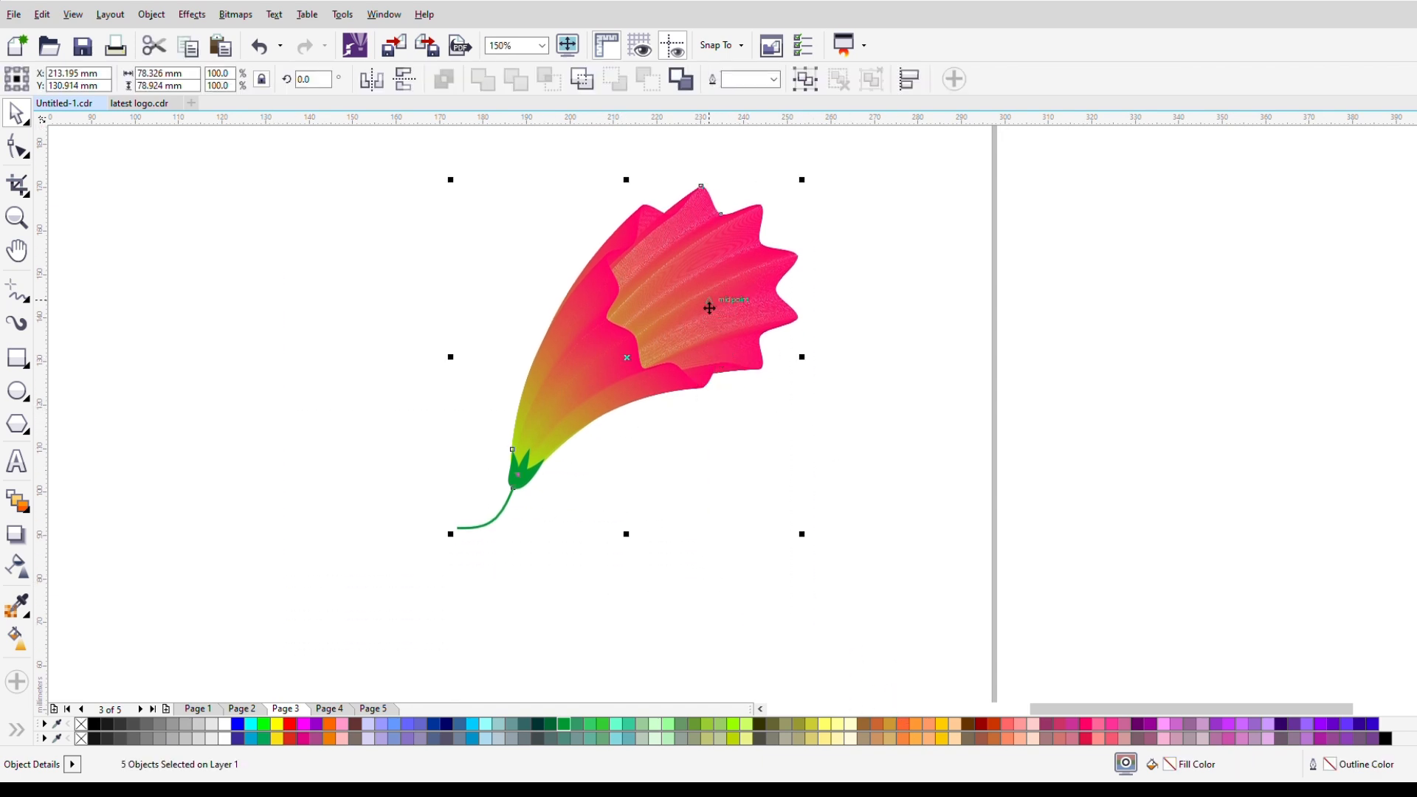
pyautogui.click(785, 330)
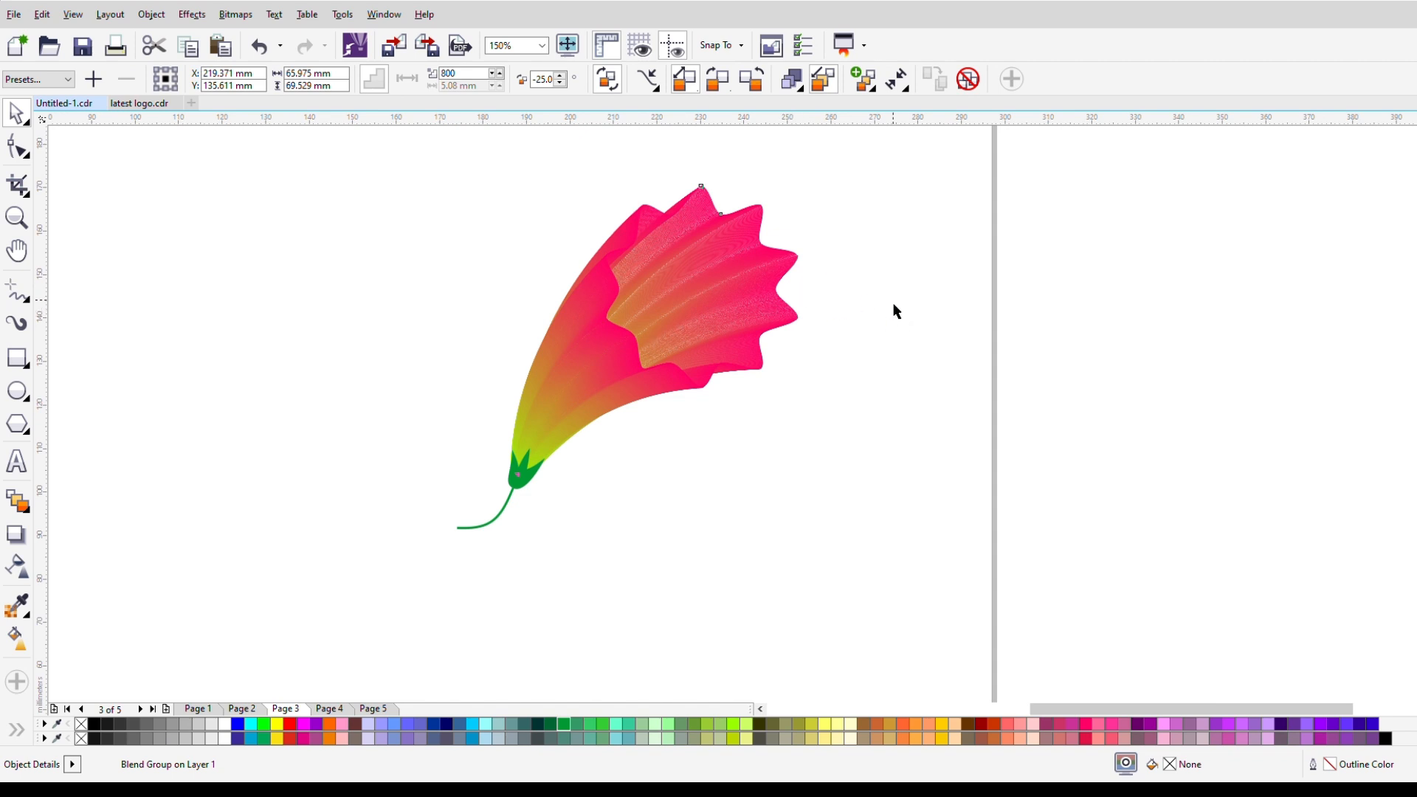
pyautogui.click(796, 323)
pyautogui.click(742, 306)
pyautogui.moveTo(713, 299); pyautogui.dragTo(743, 344)
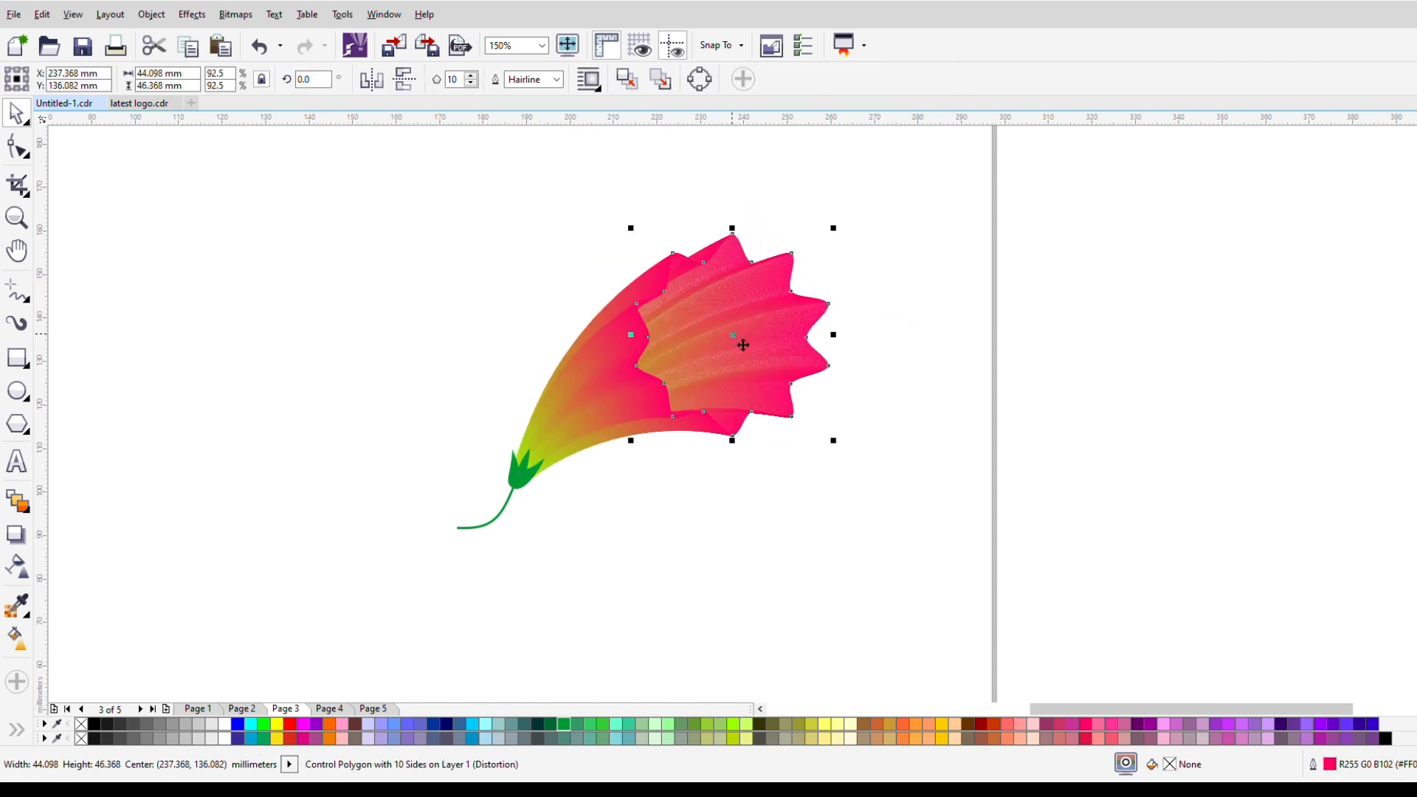
pyautogui.click(475, 285)
pyautogui.moveTo(303, 214); pyautogui.dragTo(971, 633)
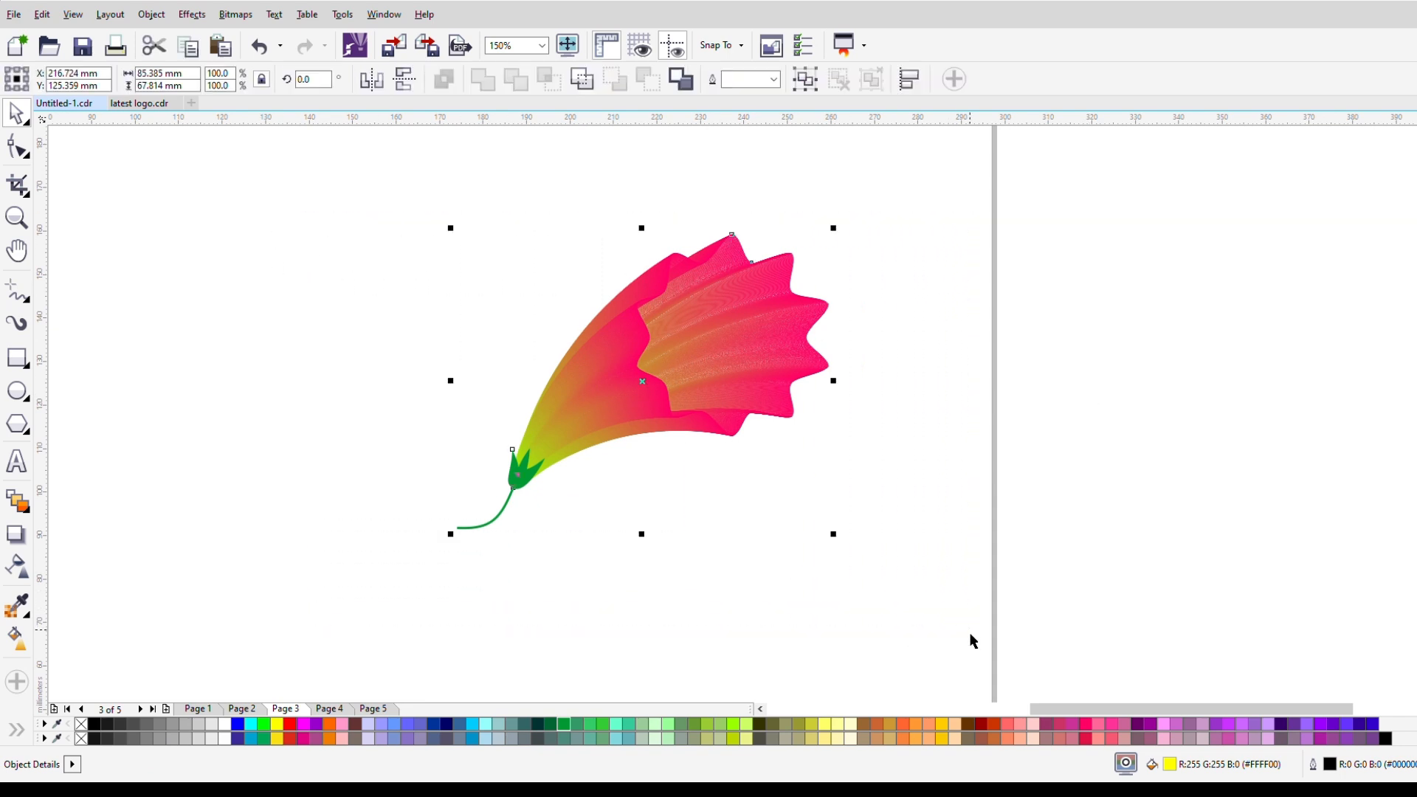
pyautogui.click(840, 633)
pyautogui.moveTo(294, 158); pyautogui.dragTo(885, 629)
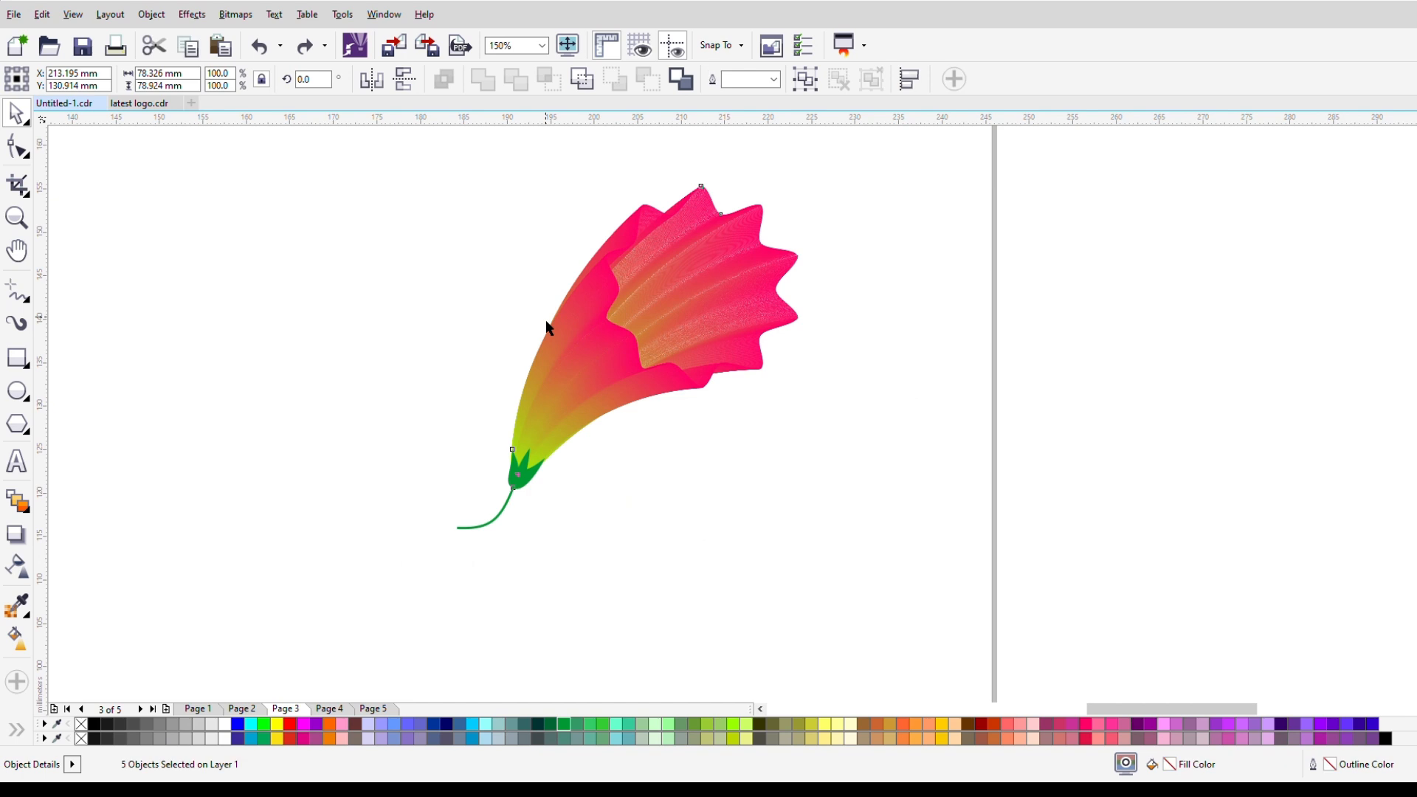
# Step: Move the whole flower with its stem left to about X 154 mm, Y 137 mm
pyautogui.scroll(2, 546, 322)
pyautogui.scroll(-2, 509, 468)
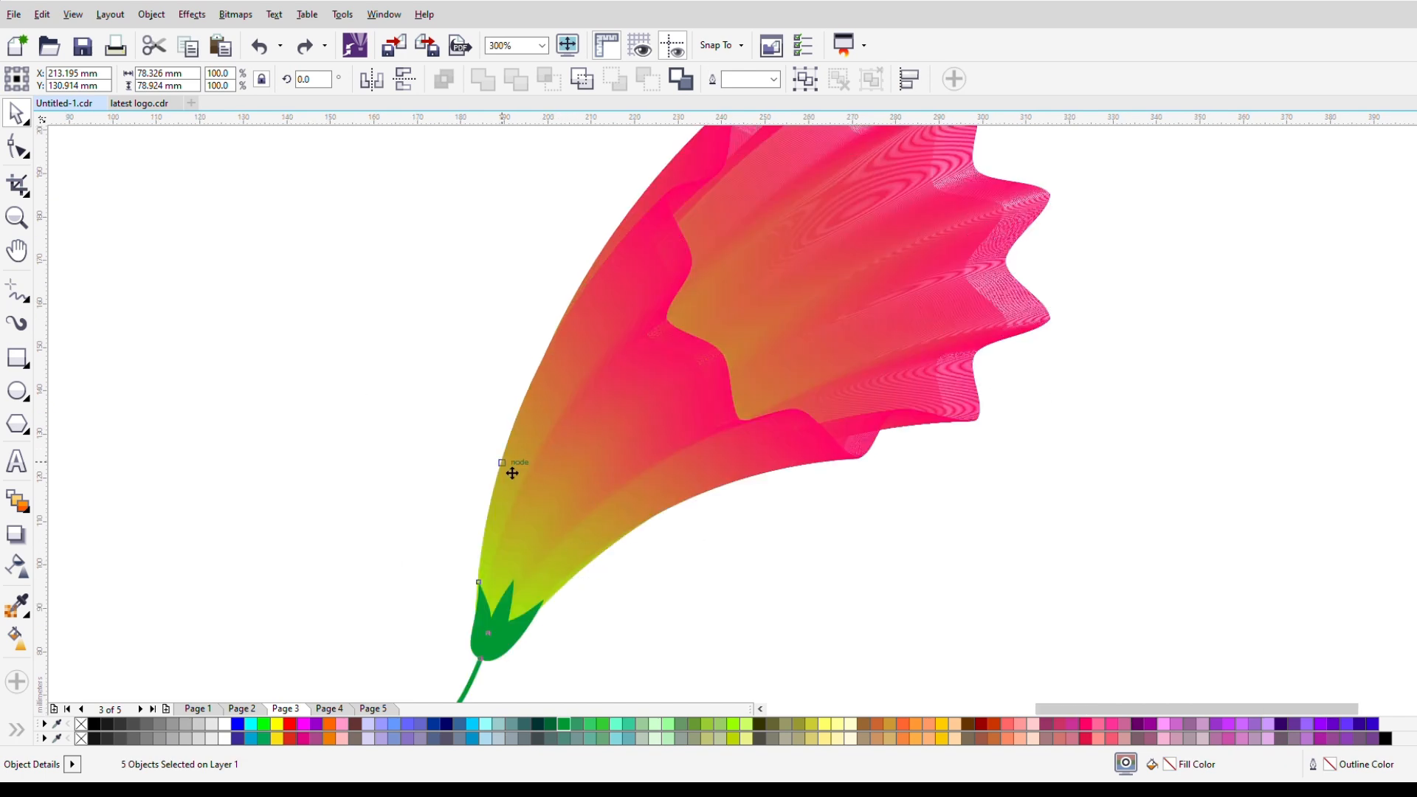
pyautogui.click(729, 575)
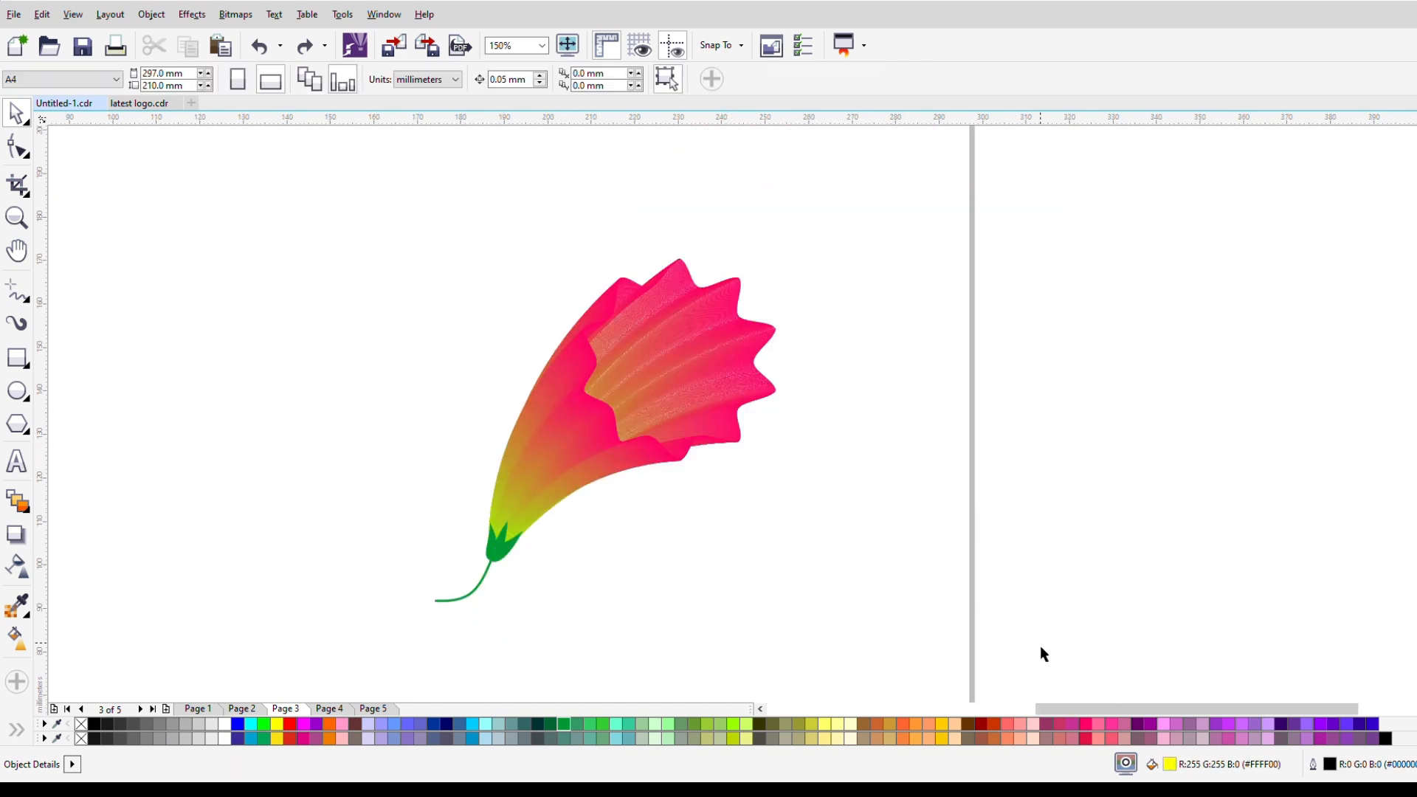
pyautogui.moveTo(1082, 710); pyautogui.dragTo(1033, 710)
pyautogui.moveTo(316, 142)
pyautogui.mouseDown()
pyautogui.moveTo(568, 439)
pyautogui.moveTo(1001, 625)
pyautogui.mouseUp()
pyautogui.moveTo(819, 449); pyautogui.dragTo(562, 424)
pyautogui.click(889, 478)
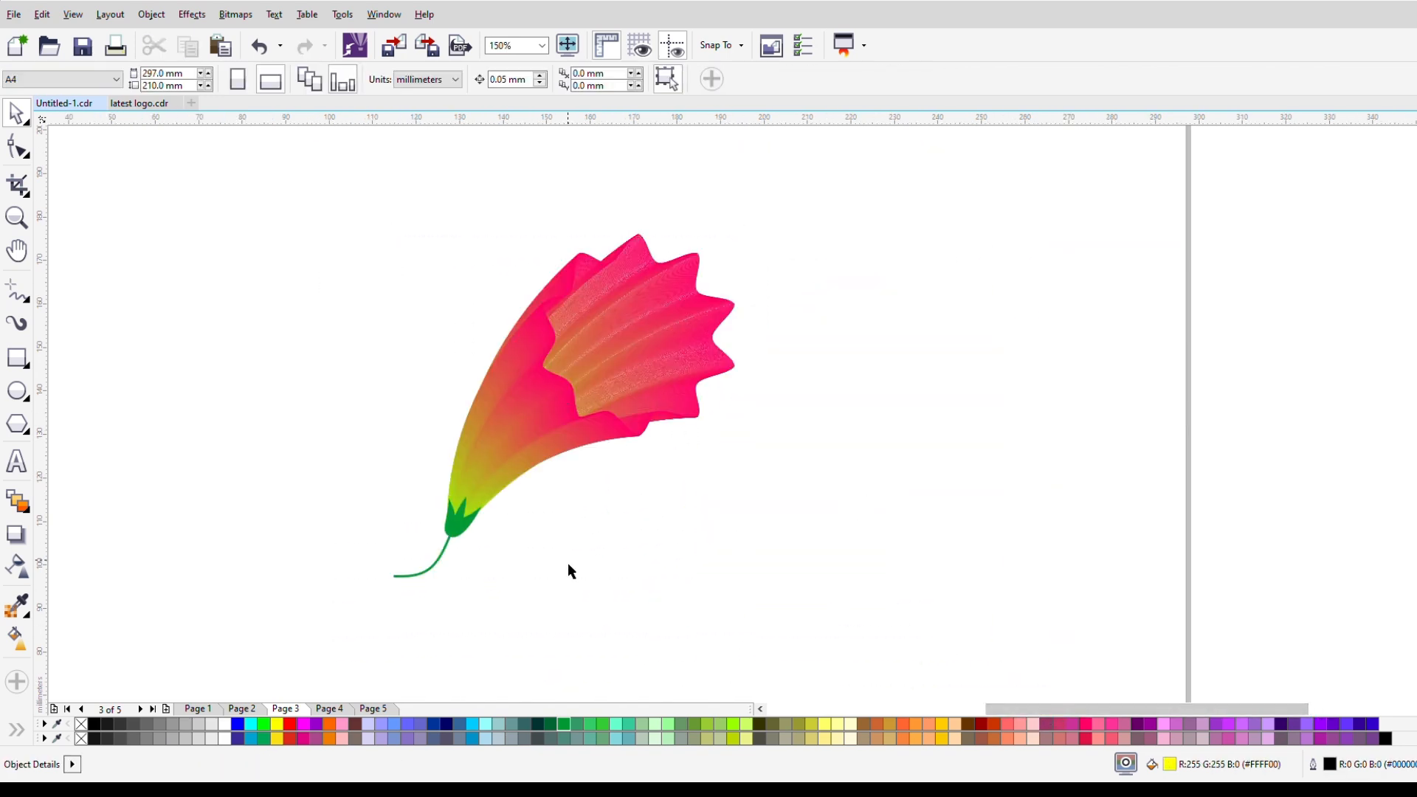
# Step: Fill the stem and sepal shape with a darker green
pyautogui.click(453, 533)
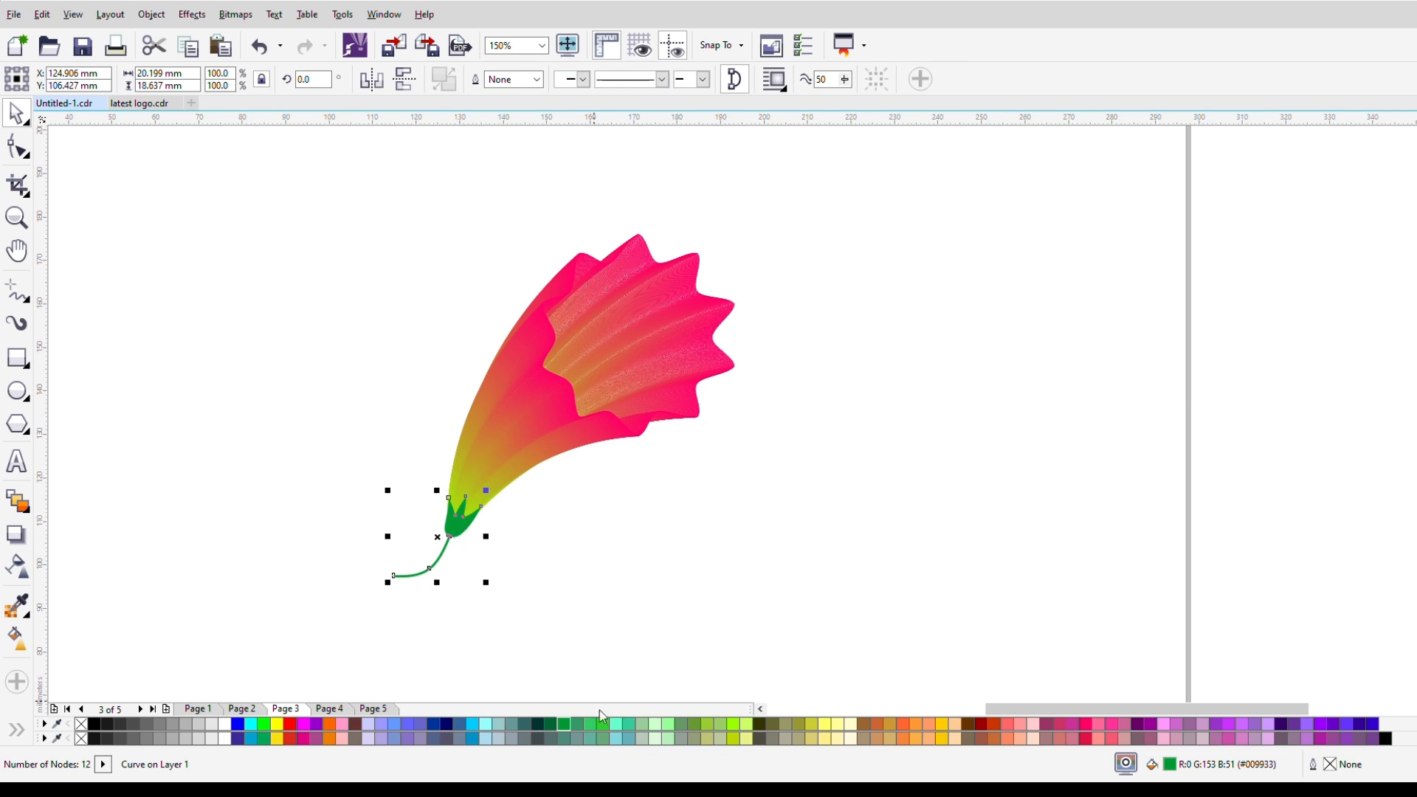
pyautogui.click(552, 724)
pyautogui.click(622, 515)
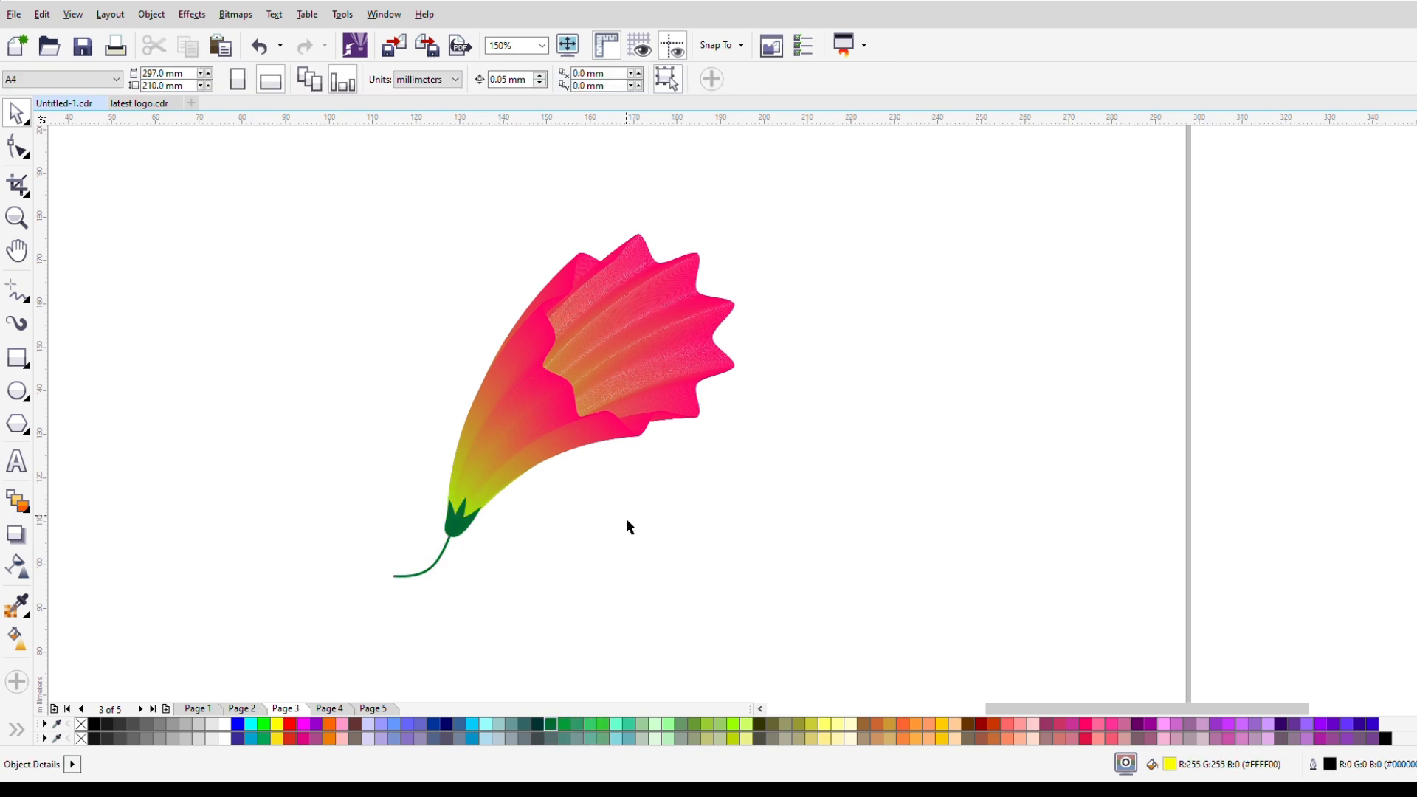
pyautogui.moveTo(846, 664); pyautogui.dragTo(846, 663)
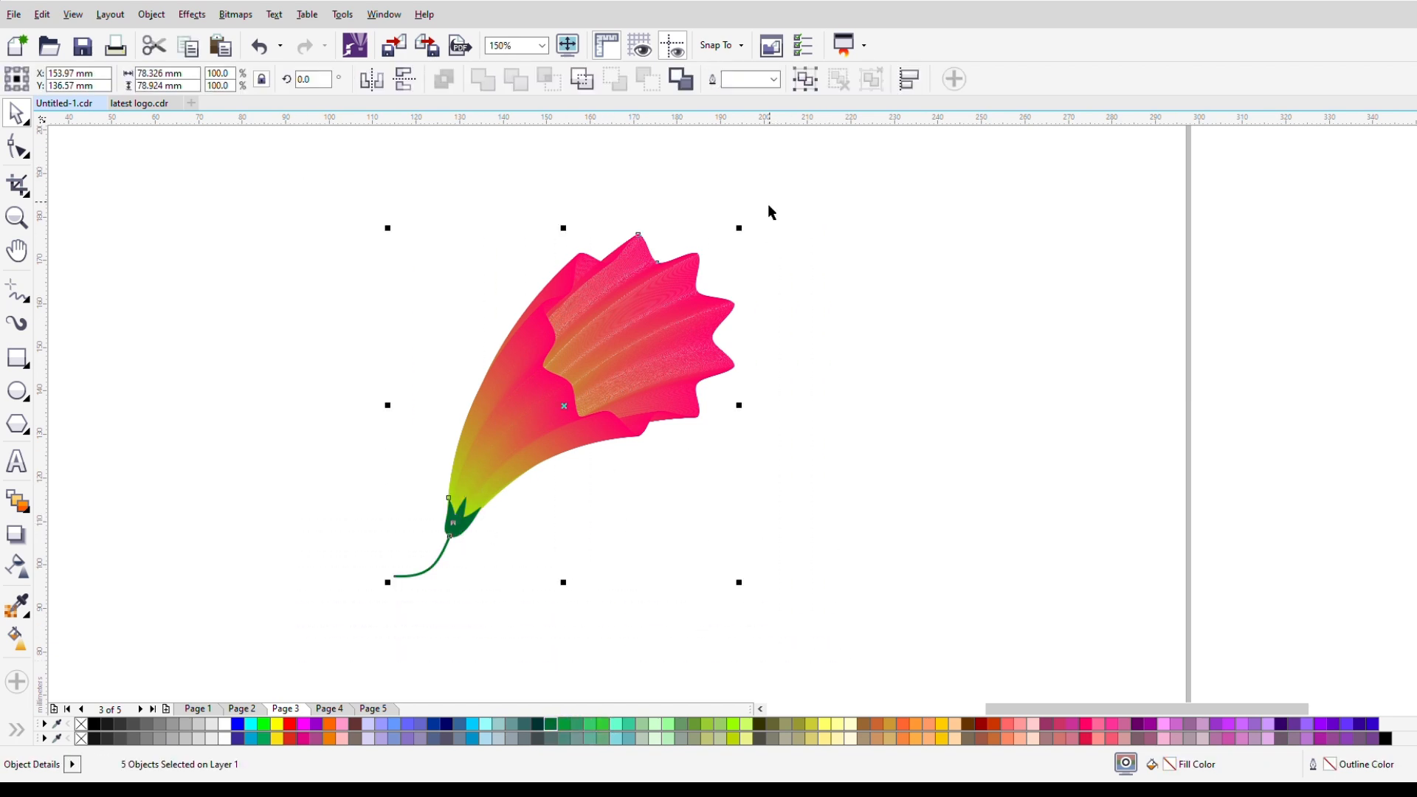
pyautogui.click(876, 307)
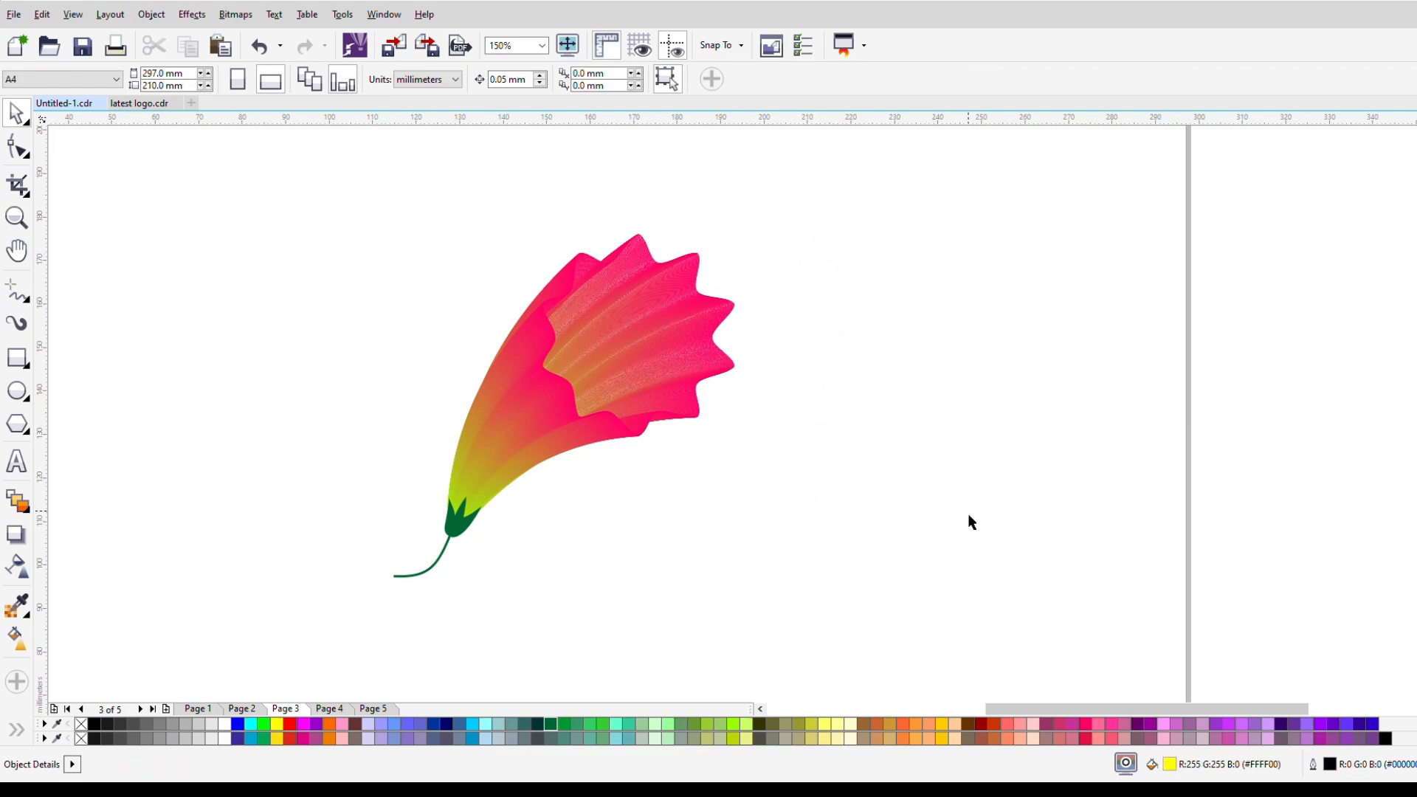